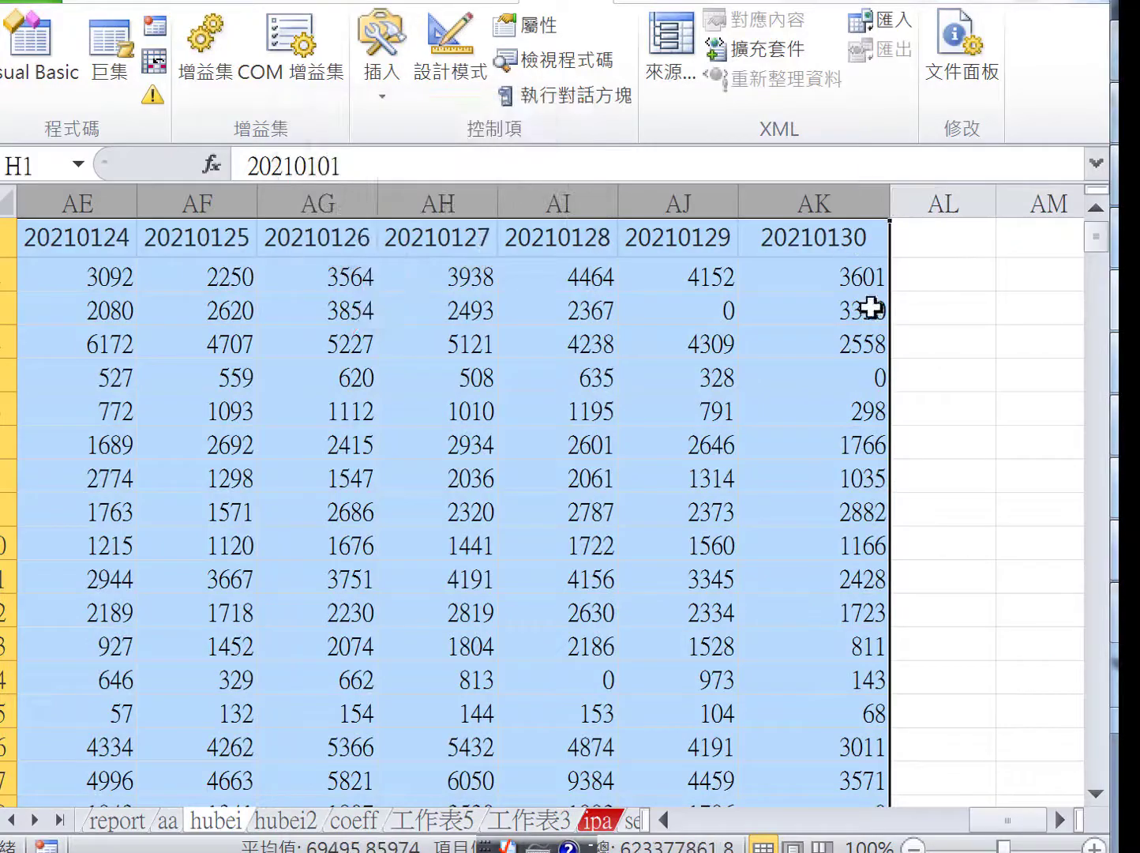
# - Look over the 2021 daily counts and the regional rows such as Wisconsin to Minnesota in the hubei sheet
pyautogui.click(679, 419)
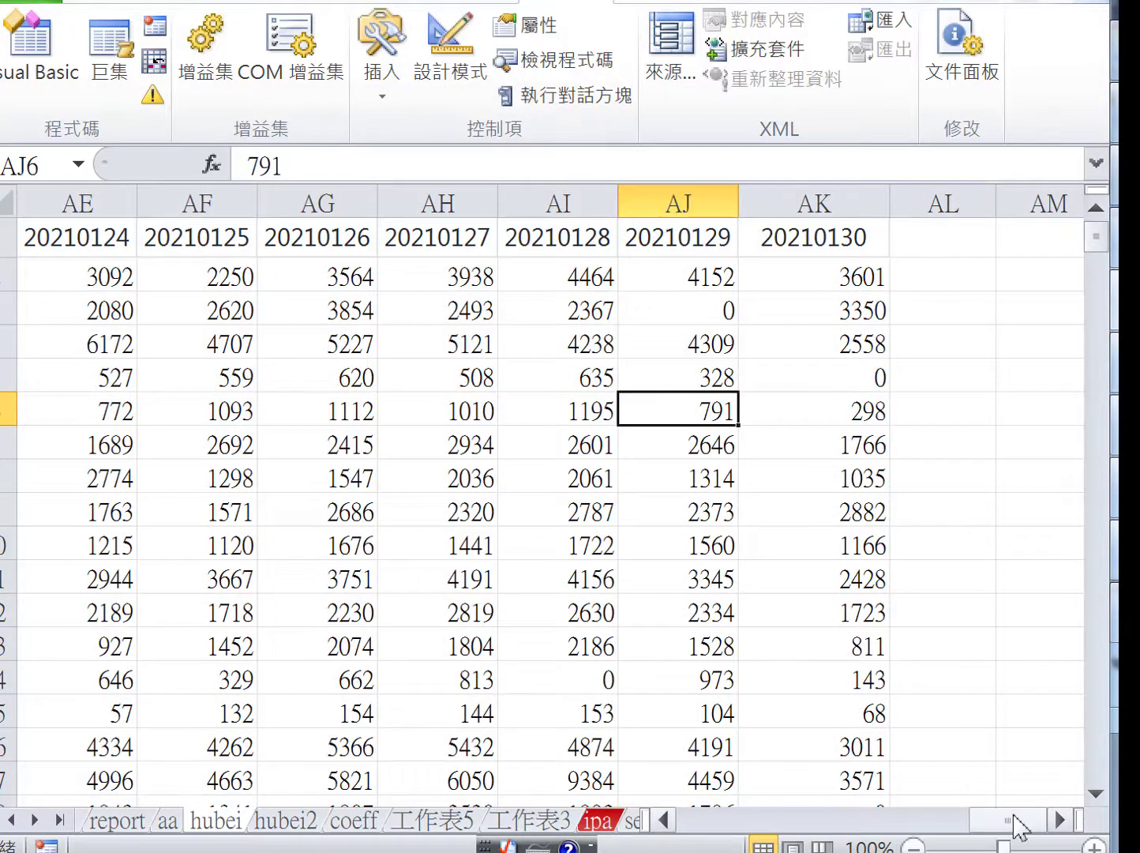
pyautogui.moveTo(1018, 827); pyautogui.dragTo(741, 842)
pyautogui.moveTo(1097, 235); pyautogui.dragTo(1097, 264)
pyautogui.moveTo(282, 338); pyautogui.dragTo(95, 406)
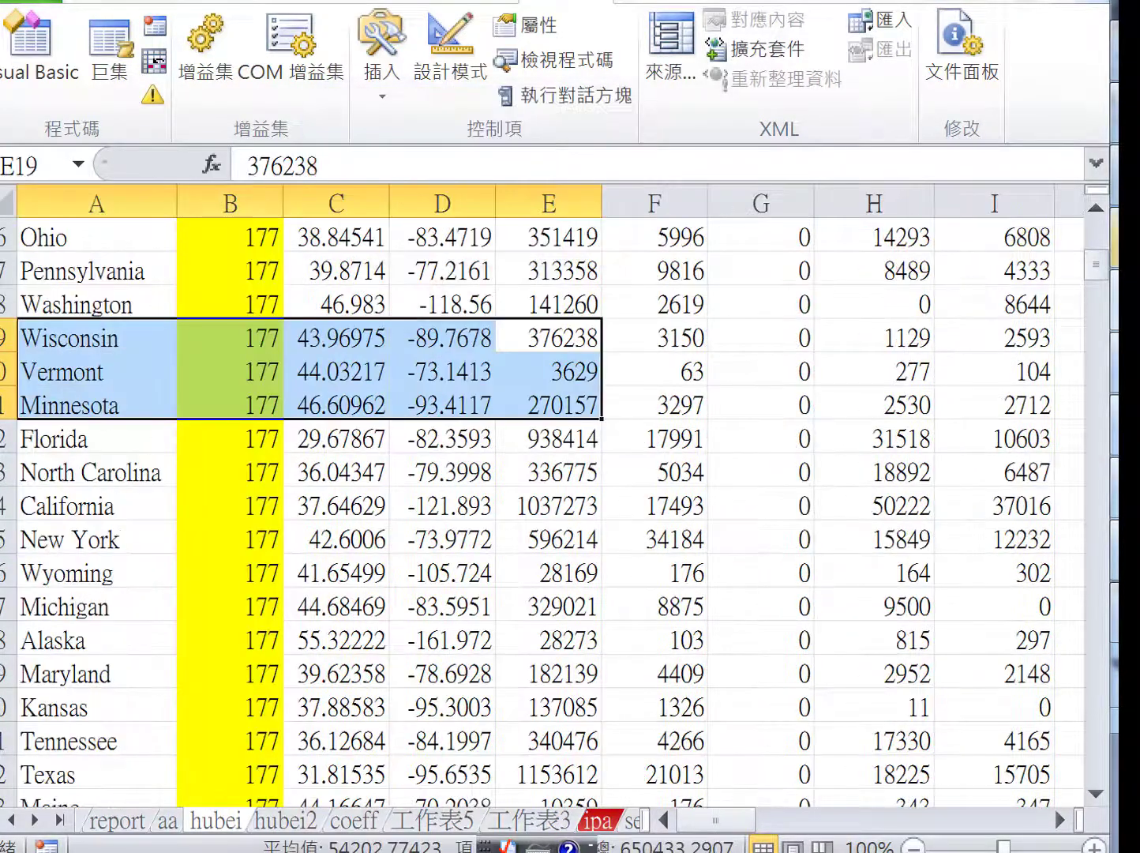
pyautogui.moveTo(1098, 275); pyautogui.dragTo(1098, 233)
# - Highlight the ci, atk and x-index columns of the coeff sheet with a yellow fill
pyautogui.click(353, 823)
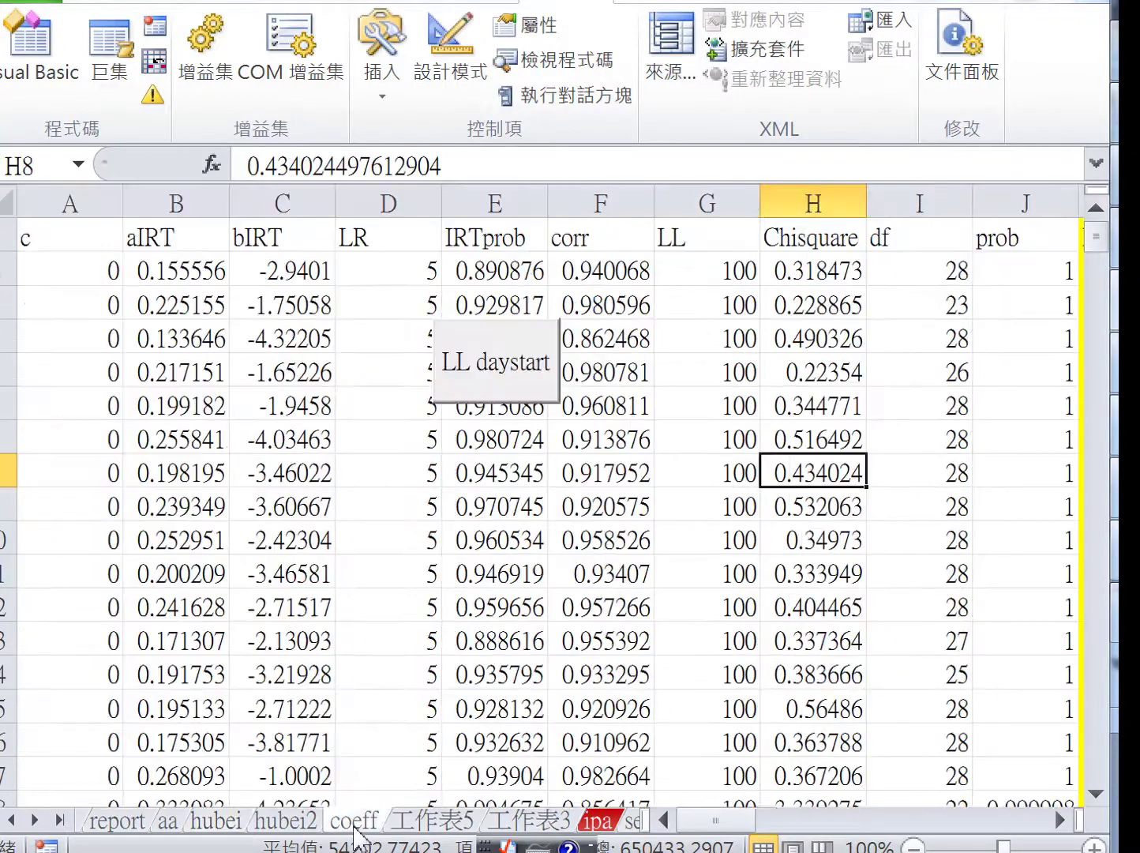
pyautogui.moveTo(308, 289); pyautogui.dragTo(1026, 312)
pyautogui.click(743, 402)
pyautogui.moveTo(600, 204); pyautogui.dragTo(817, 203)
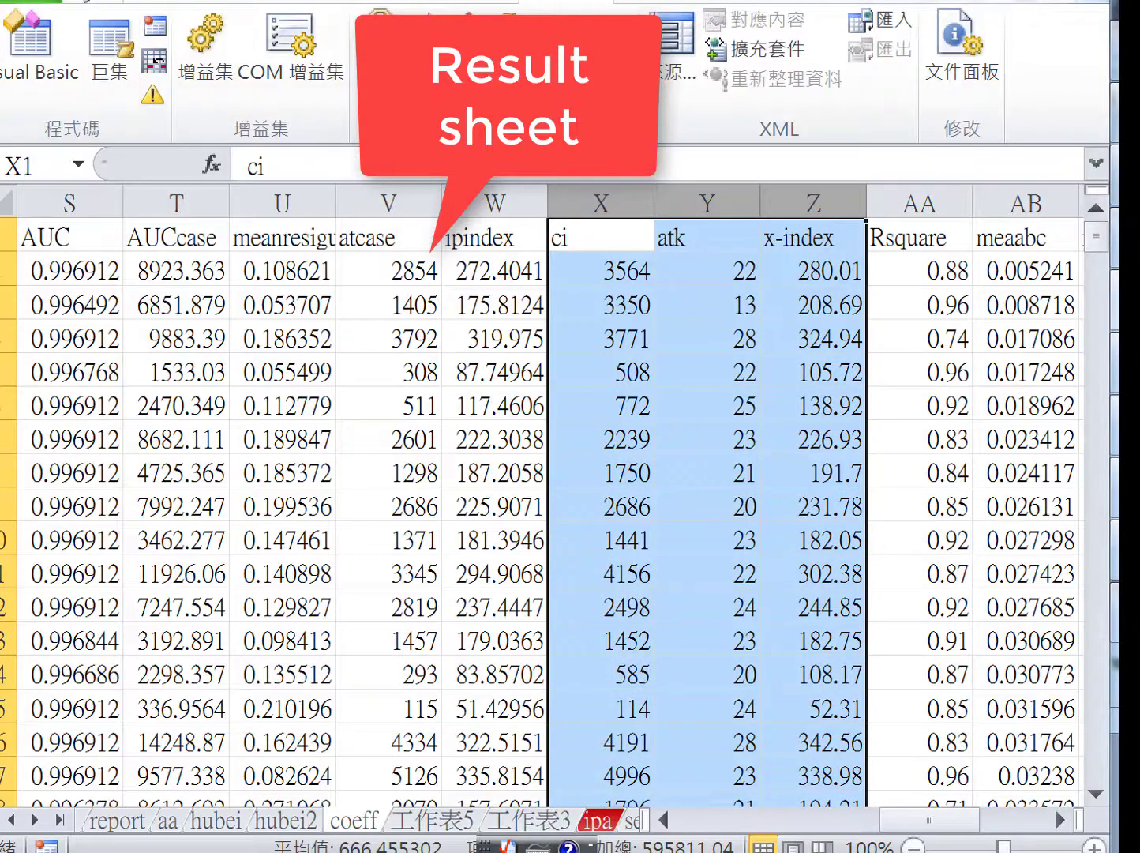
pyautogui.click(95, 1)
pyautogui.click(149, 95)
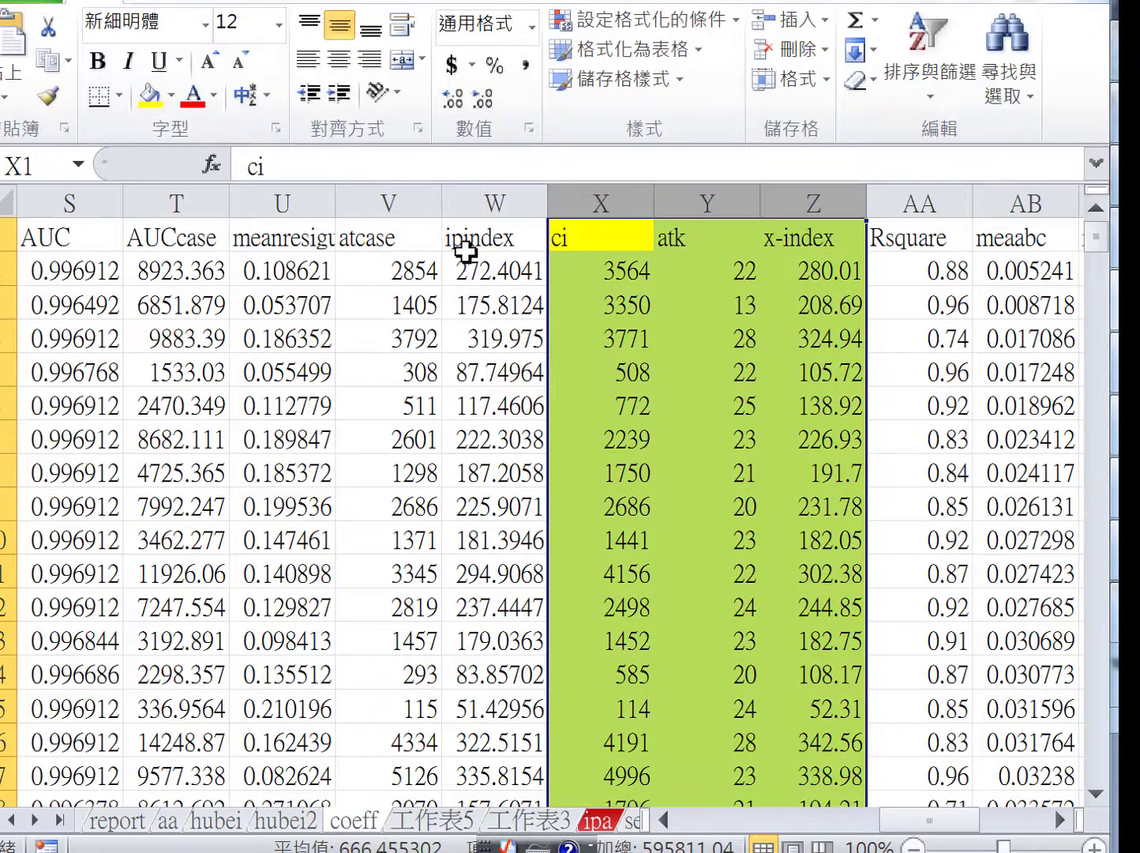
# - Apply the same yellow fill to columns U through W, from the mean residual to ipindex
pyautogui.moveTo(484, 205); pyautogui.dragTo(284, 203)
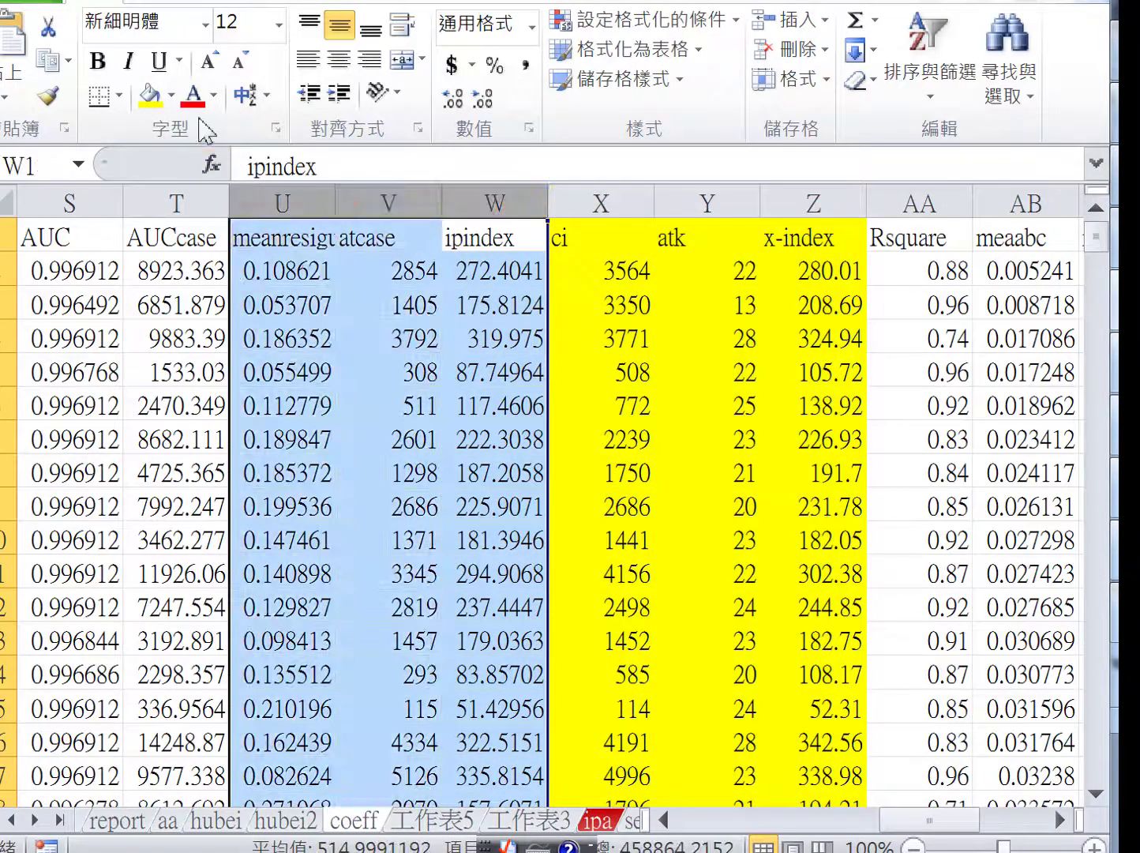
pyautogui.click(149, 96)
pyautogui.click(482, 468)
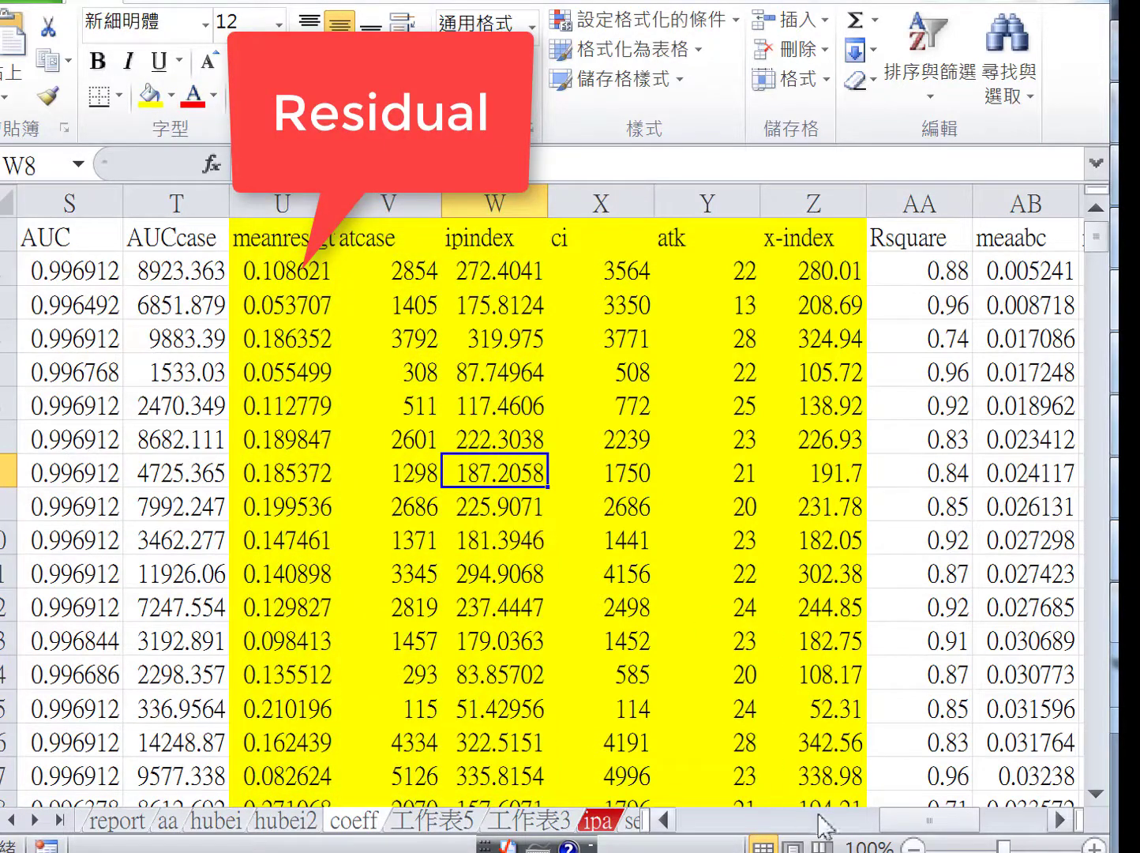
# - Locate and select the Inflection column in the coeff sheet
pyautogui.moveTo(929, 832); pyautogui.dragTo(790, 835)
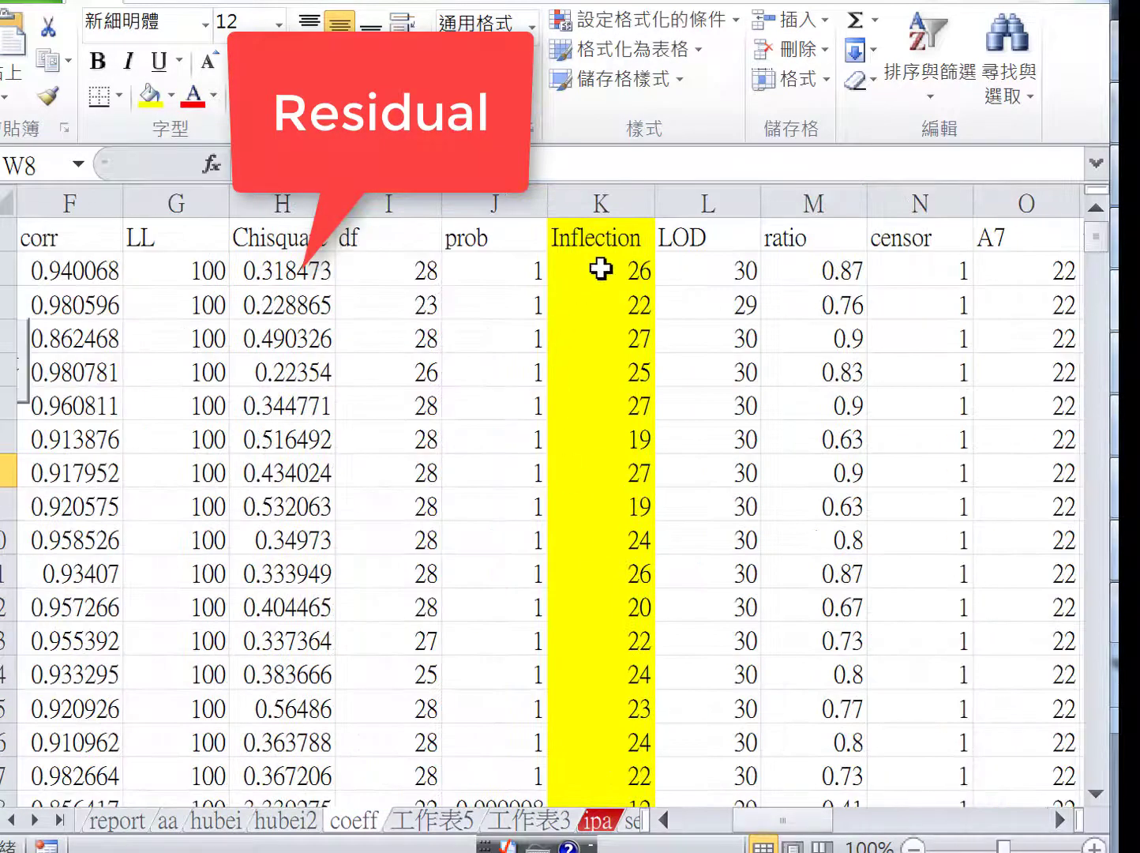
pyautogui.click(623, 199)
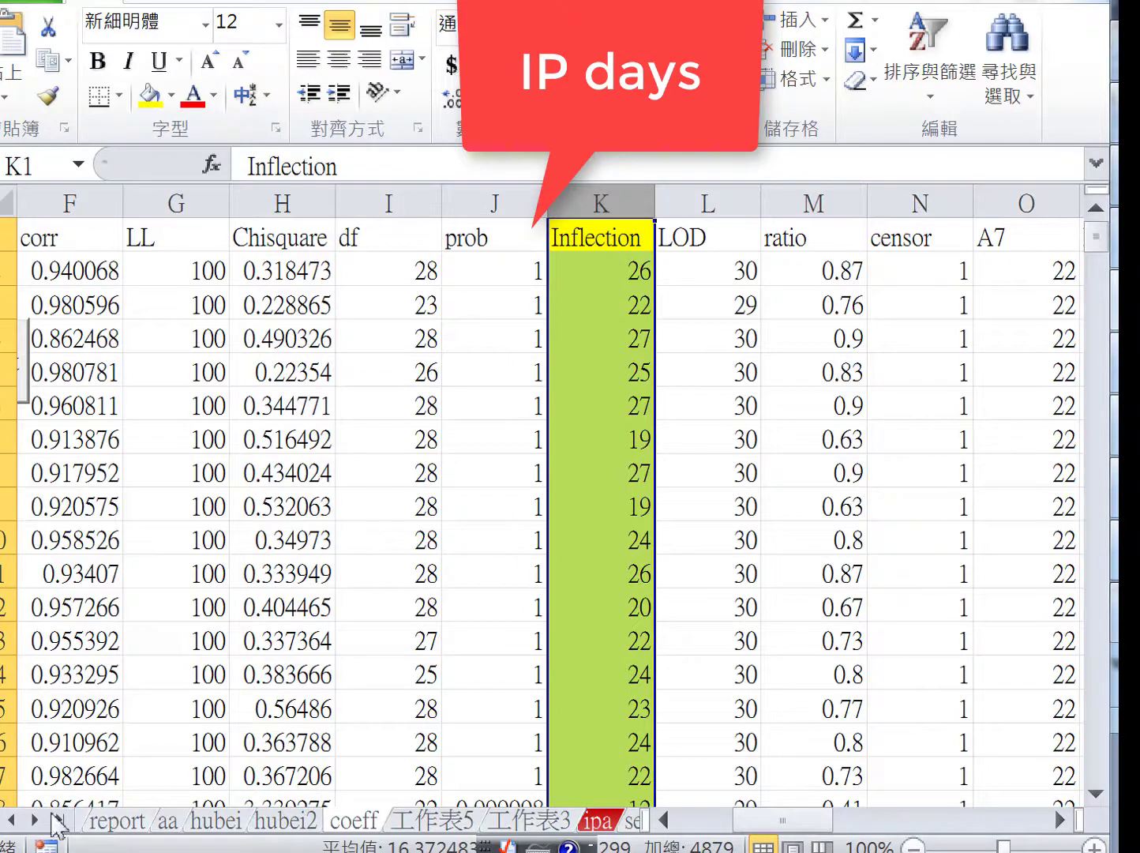
# - Open the VBA code behind the Loop function button on the aa sheet in design mode and read through it
pyautogui.click(168, 823)
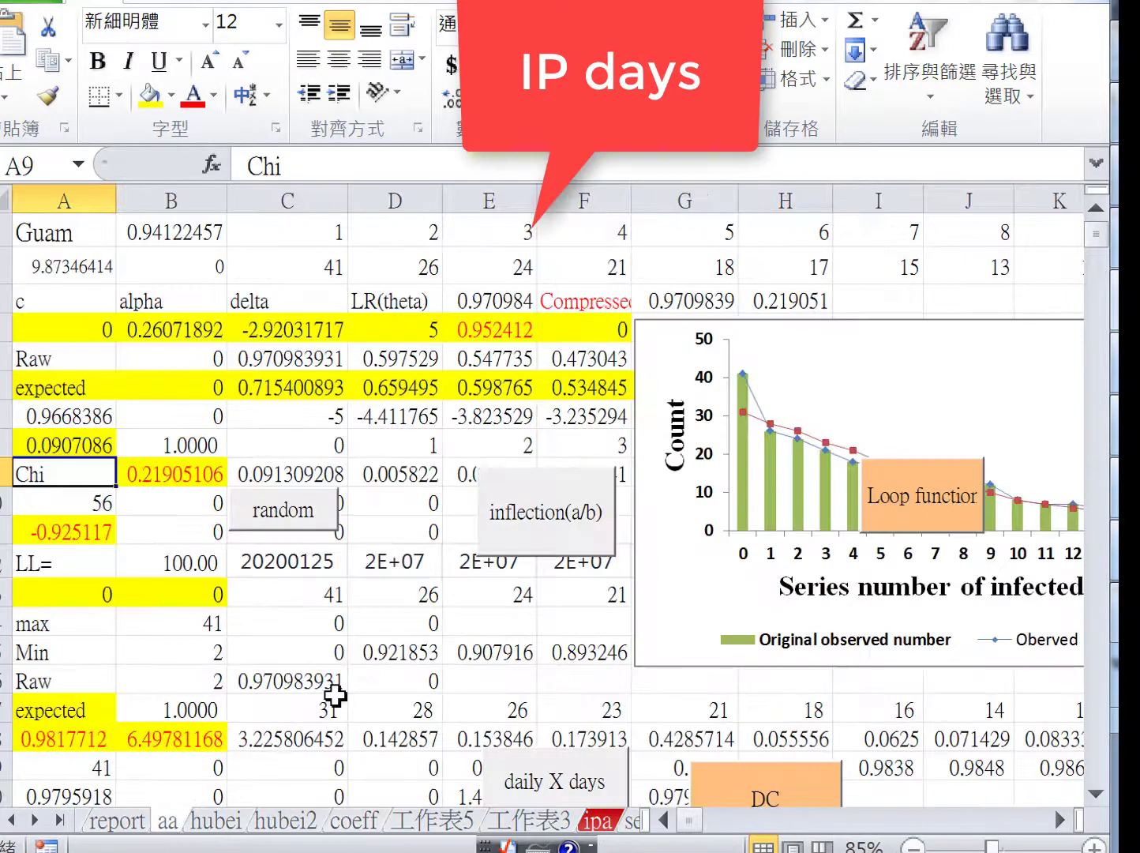
pyautogui.click(337, 695)
pyautogui.scroll(-7, 442, 74)
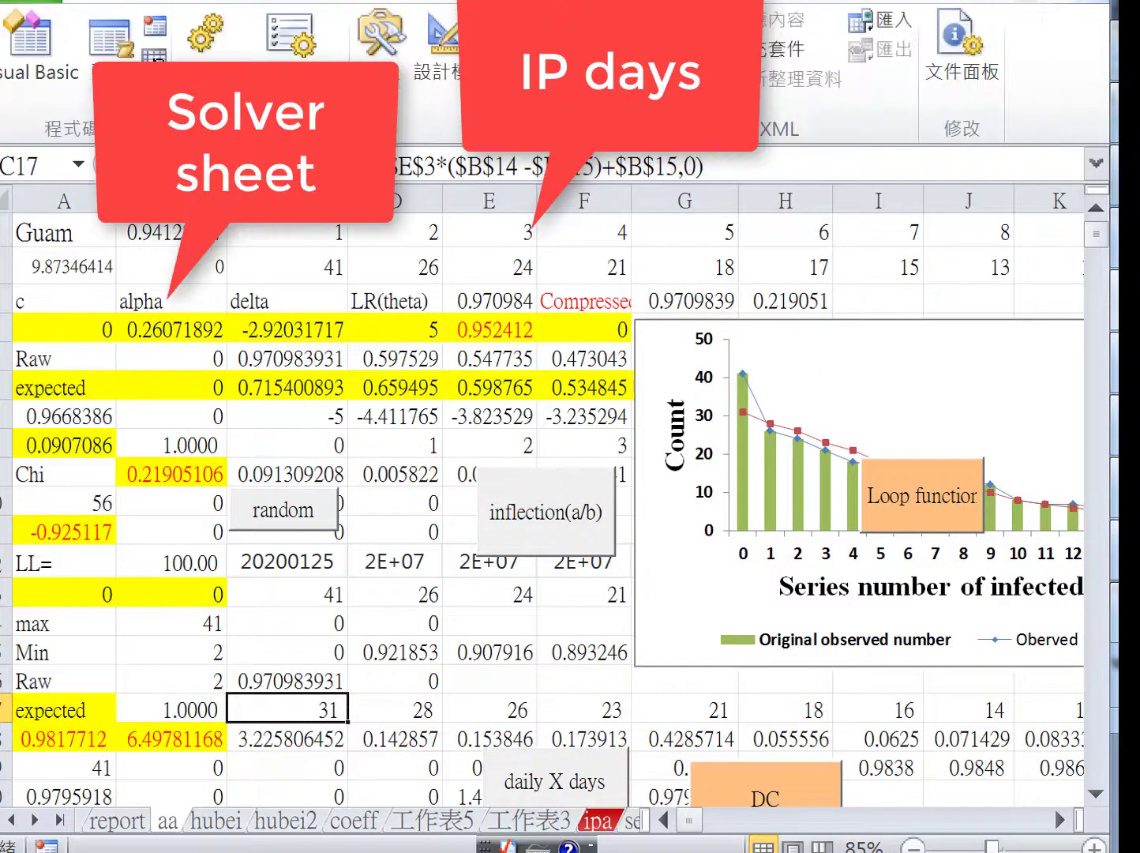
pyautogui.click(442, 74)
pyautogui.doubleClick(906, 497)
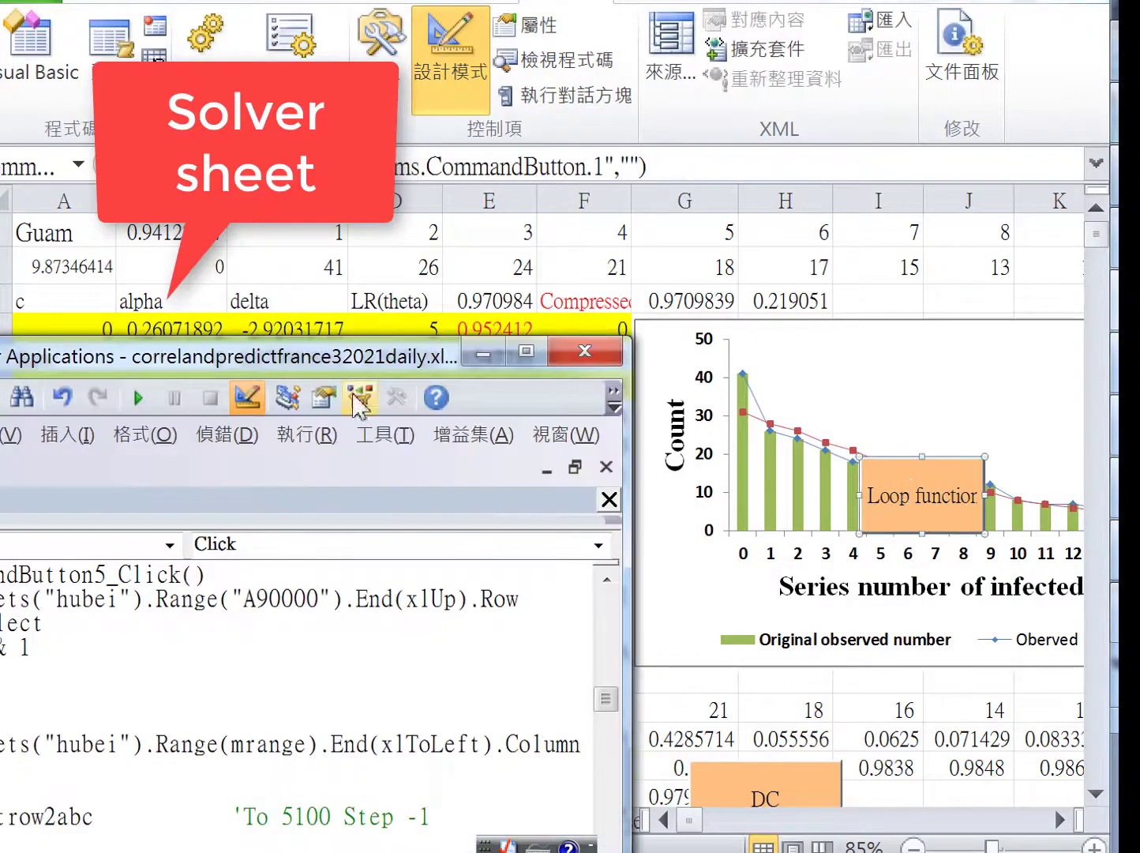
pyautogui.moveTo(327, 359); pyautogui.dragTo(797, 144)
pyautogui.scroll(-5, 546, 580)
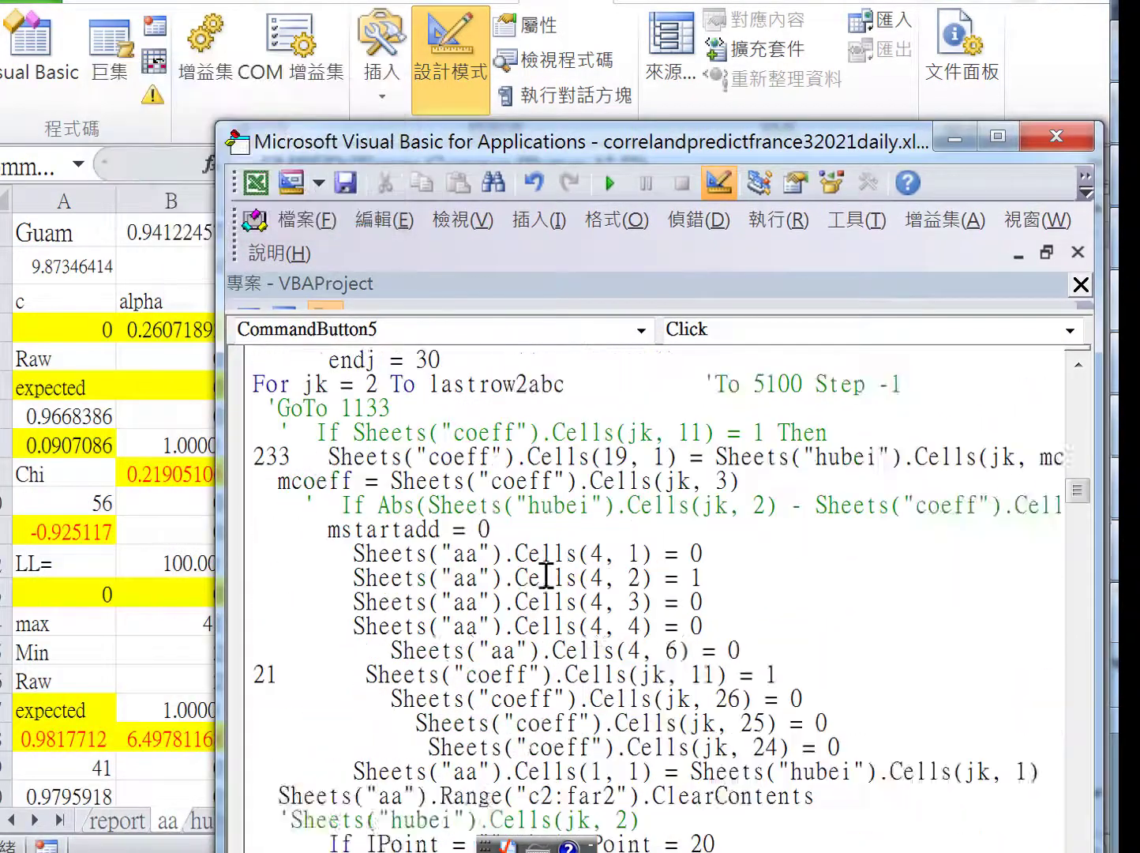
pyautogui.scroll(-20, 546, 573)
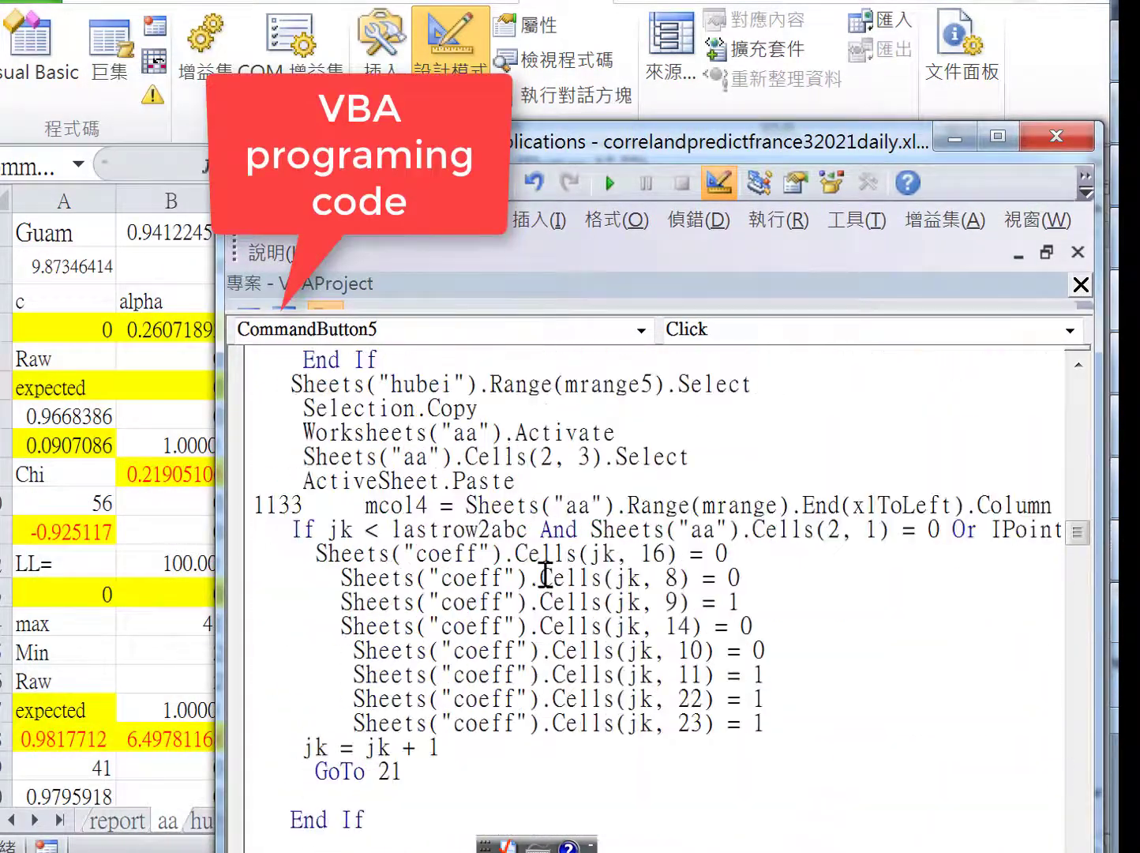
pyautogui.click(109, 574)
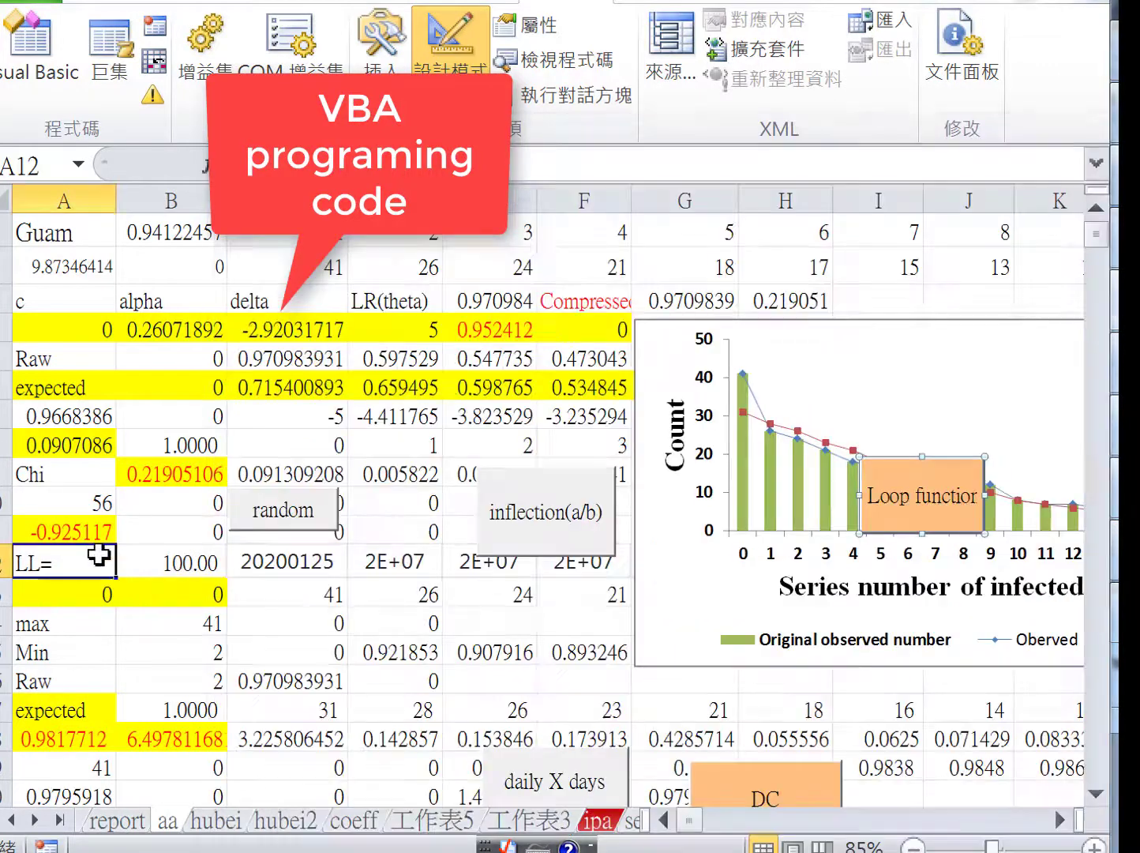
# - Inspect the 1.7 constant in the formula of cell E3 and leave the formula unedited
pyautogui.click(490, 296)
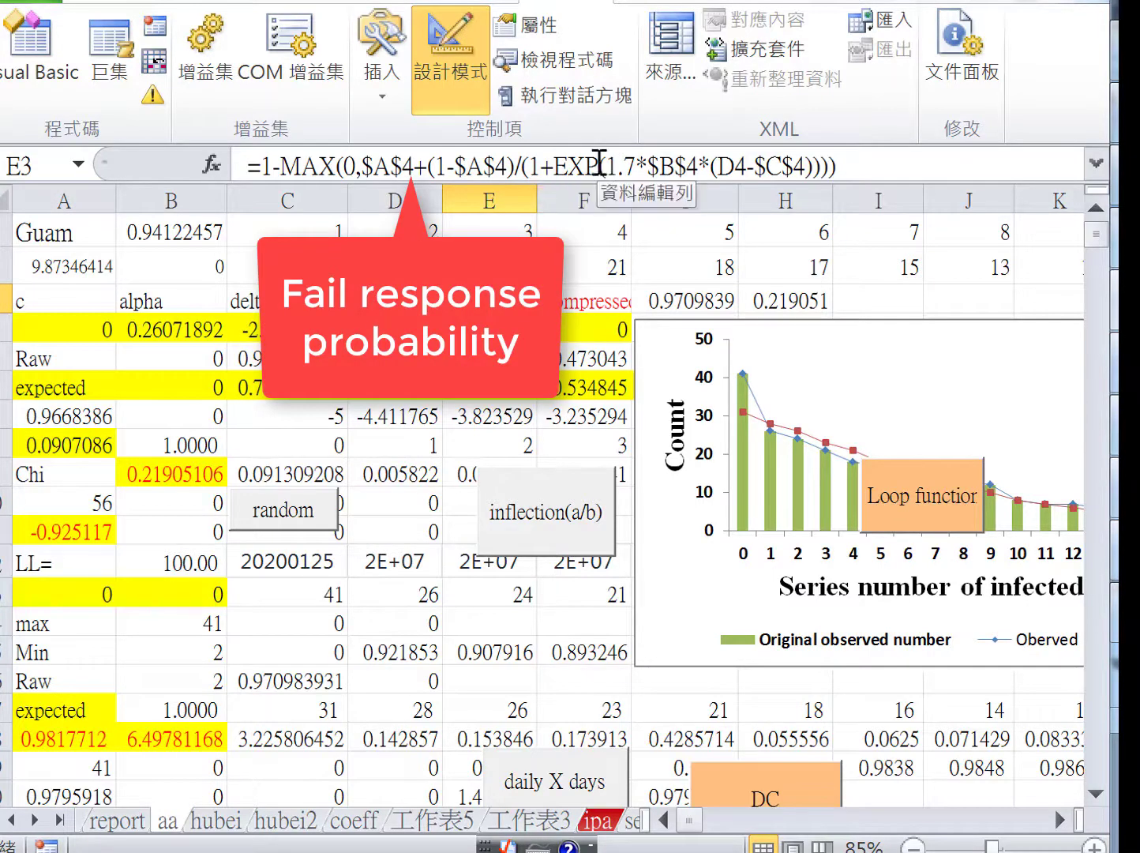
pyautogui.moveTo(609, 167); pyautogui.dragTo(636, 168)
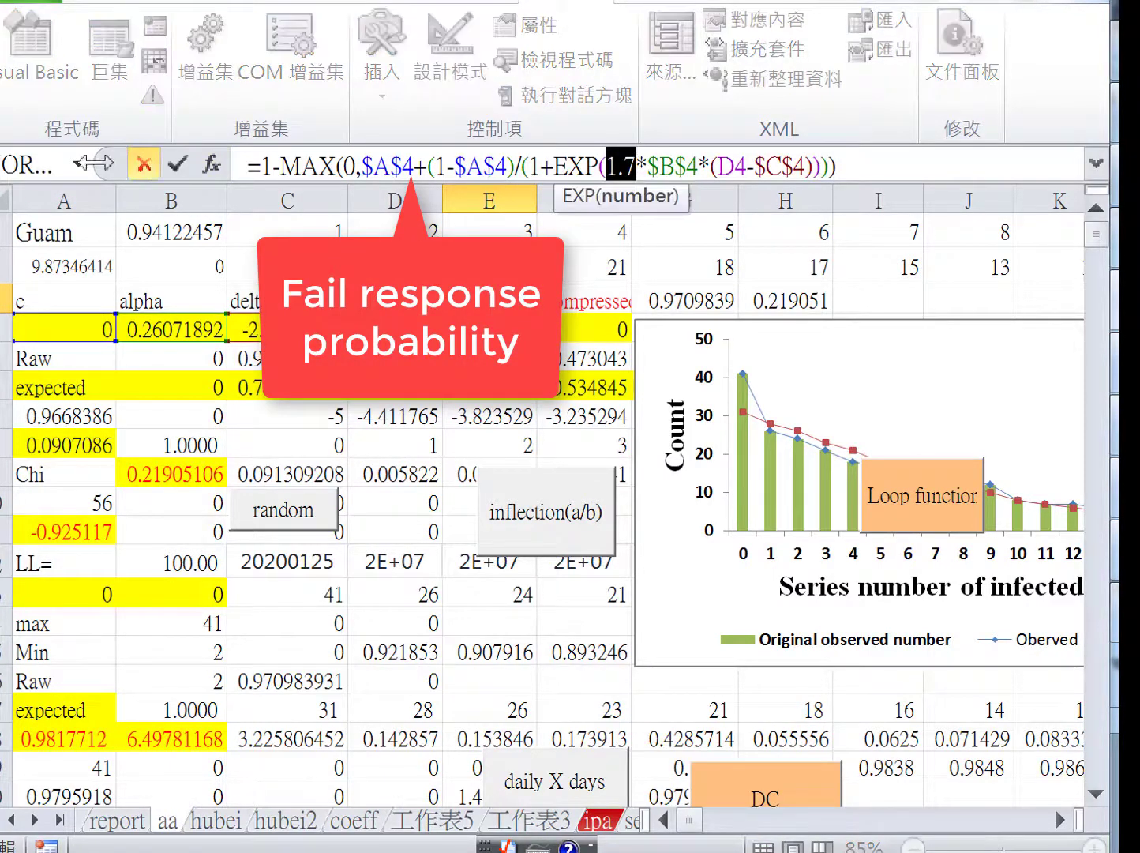
pyautogui.click(143, 162)
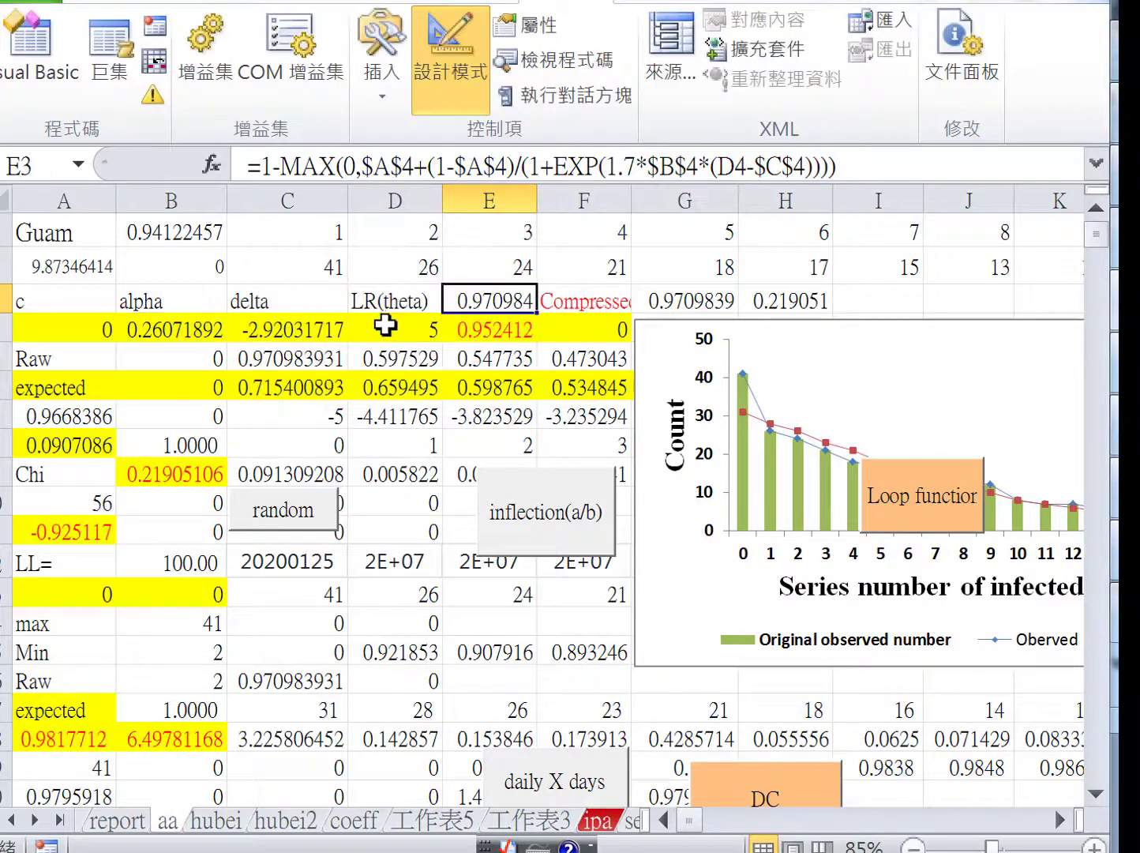
# - Examine the observed counts in row 2, the Raw and expected rows, and the residuals and chart below them
pyautogui.moveTo(311, 269); pyautogui.dragTo(796, 263)
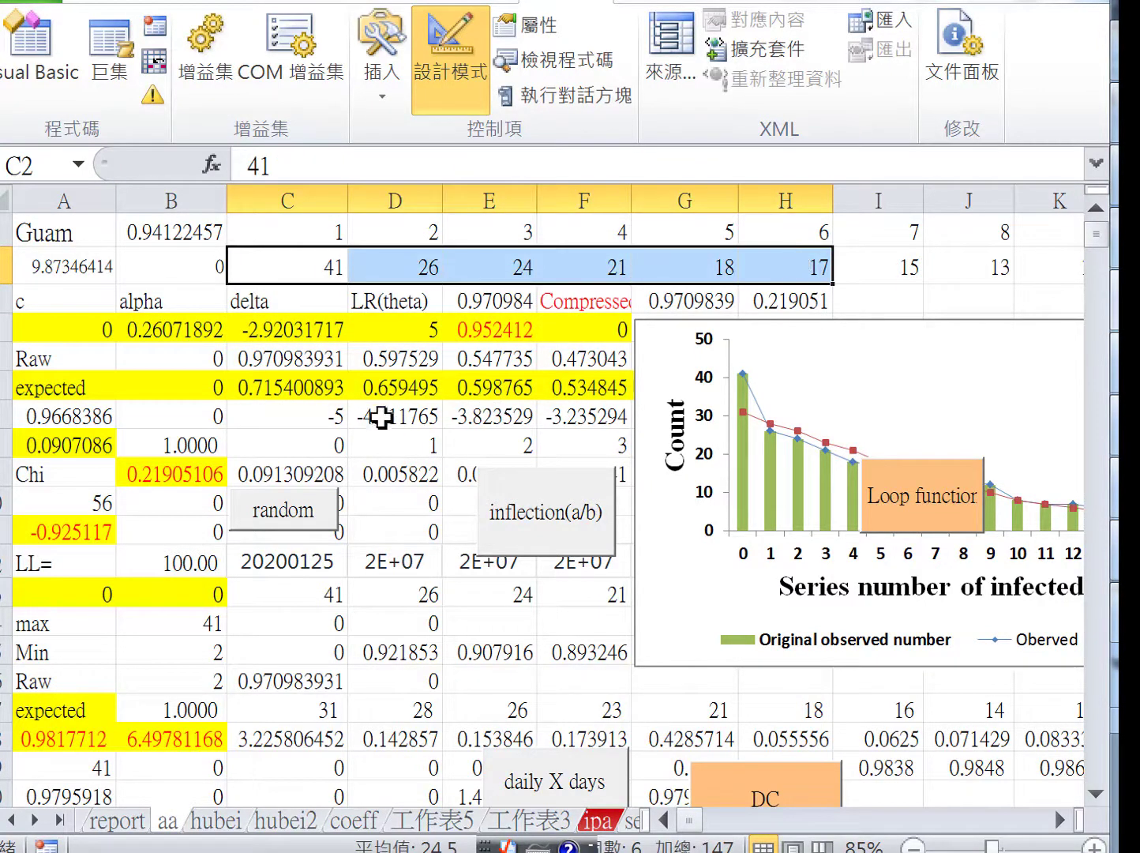
pyautogui.moveTo(262, 358); pyautogui.dragTo(586, 363)
pyautogui.moveTo(299, 386); pyautogui.dragTo(634, 385)
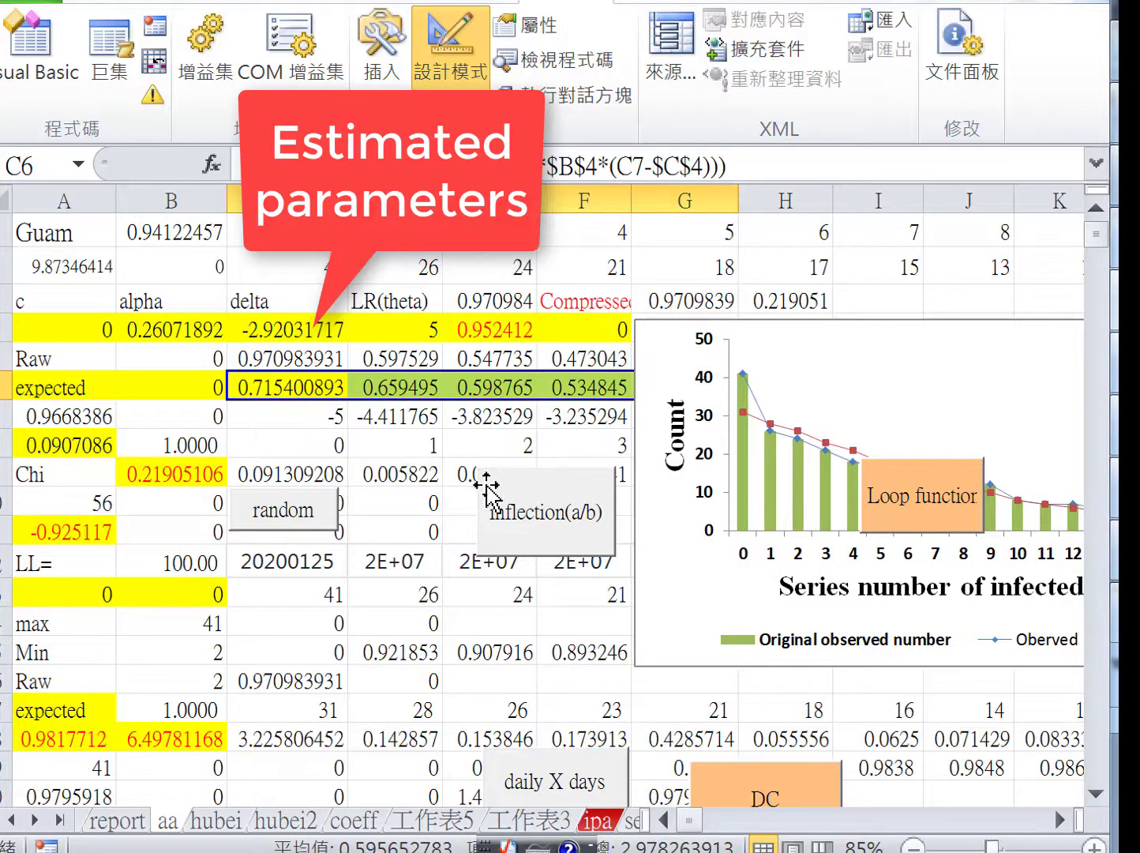
pyautogui.scroll(-3, 485, 483)
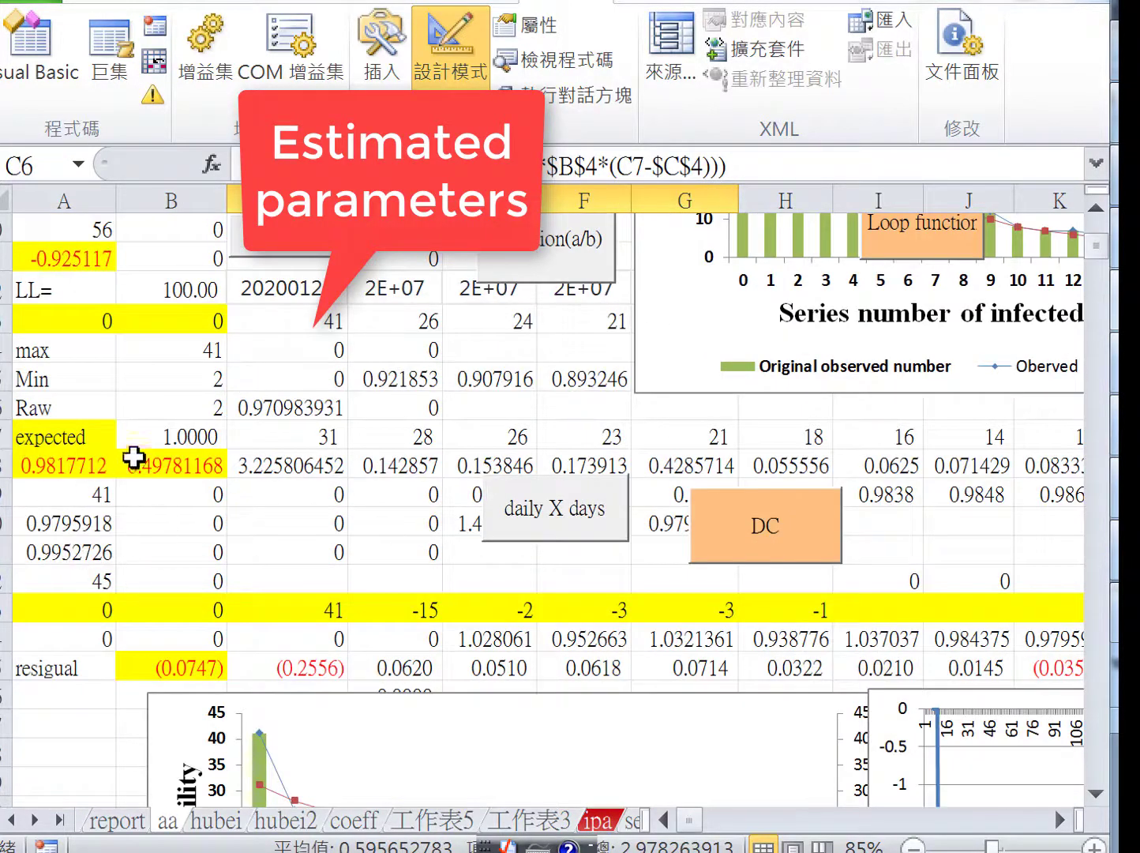
pyautogui.scroll(-3, 133, 461)
pyautogui.scroll(2, 692, 431)
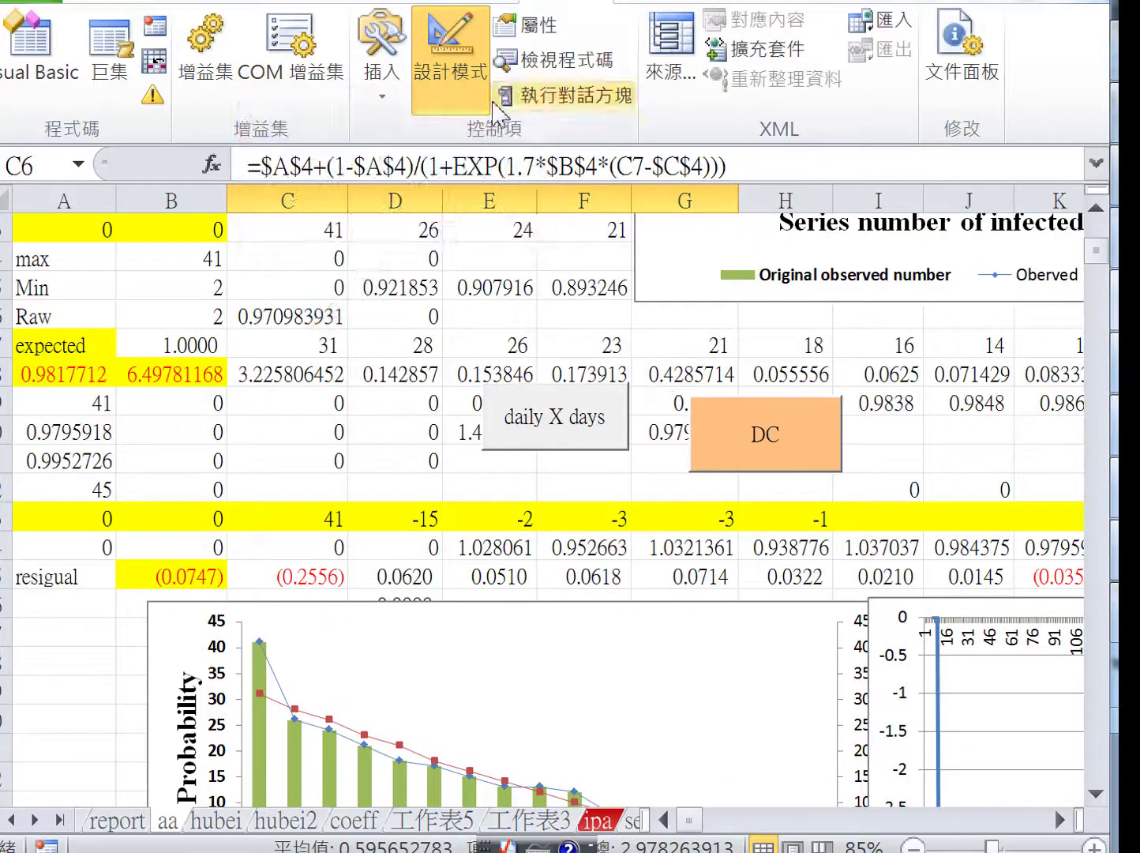
# - Turn off design mode and run the DC macro on the aa sheet
pyautogui.click(447, 59)
pyautogui.click(288, 345)
pyautogui.click(782, 442)
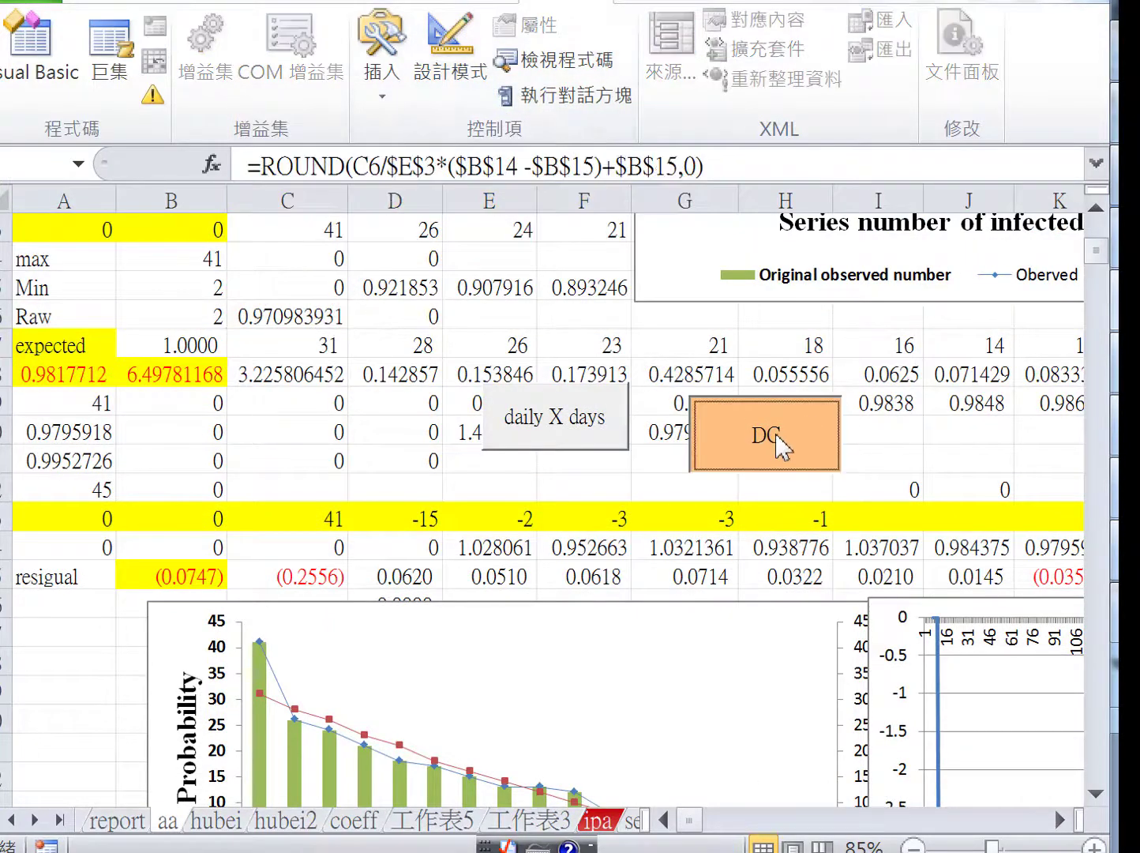
# - Examine the ratio rows and line charts below the aa sheet's calculations, including the peak in the chart near column W
pyautogui.scroll(-15, 777, 439)
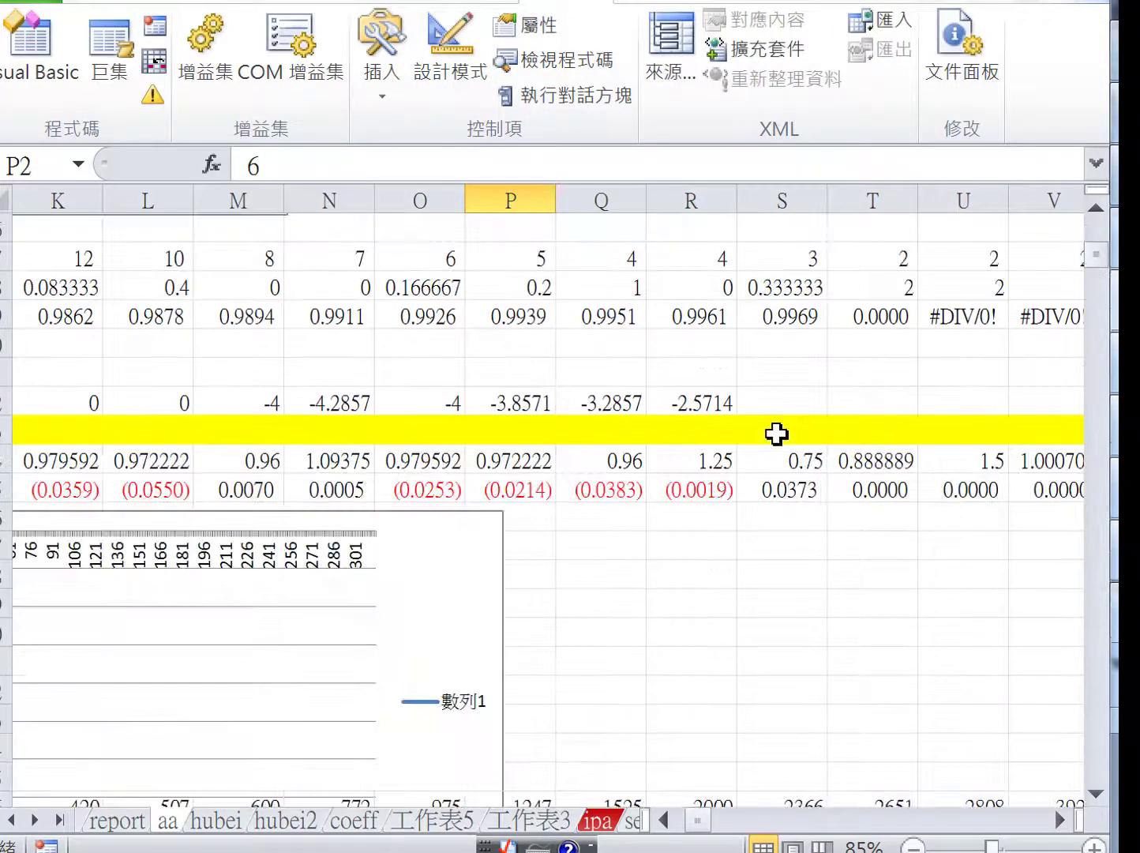
pyautogui.scroll(-3, 777, 435)
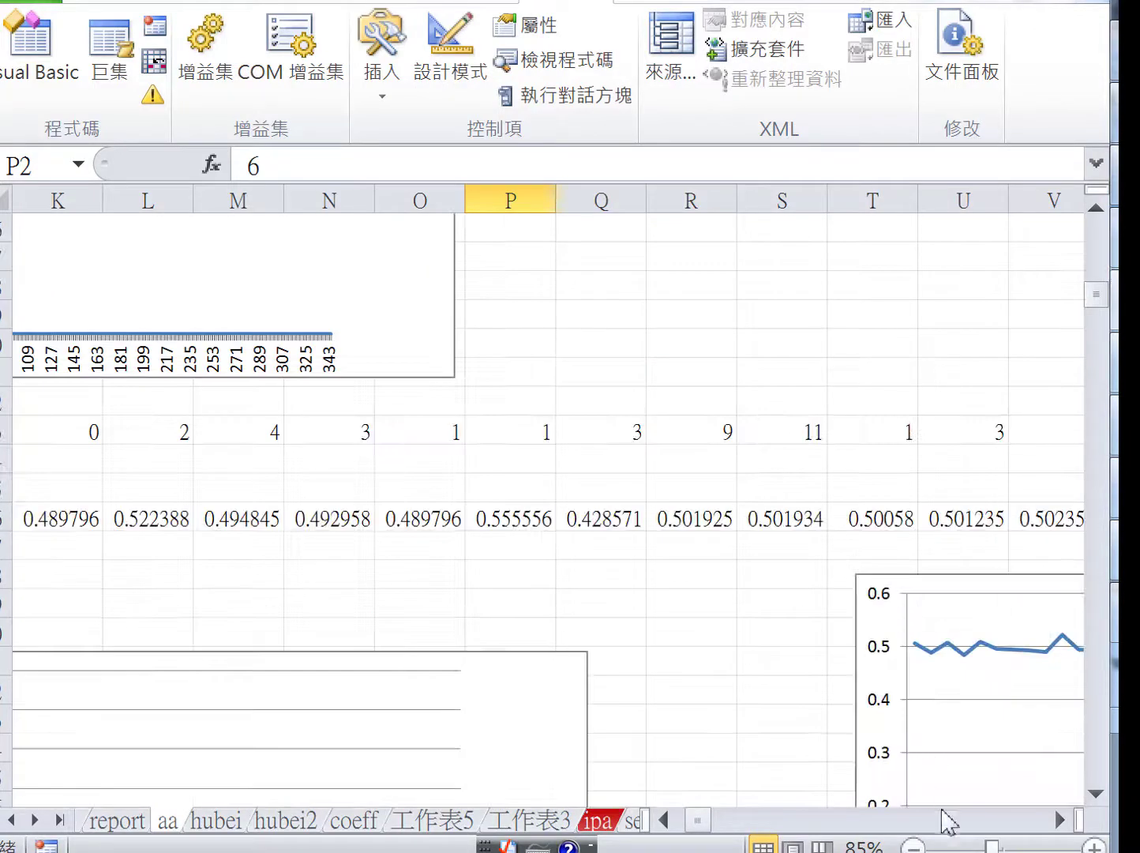
pyautogui.moveTo(714, 833)
pyautogui.mouseDown()
pyautogui.moveTo(731, 830)
pyautogui.moveTo(695, 832)
pyautogui.mouseUp()
pyautogui.scroll(-4, 797, 504)
pyautogui.scroll(2, 797, 505)
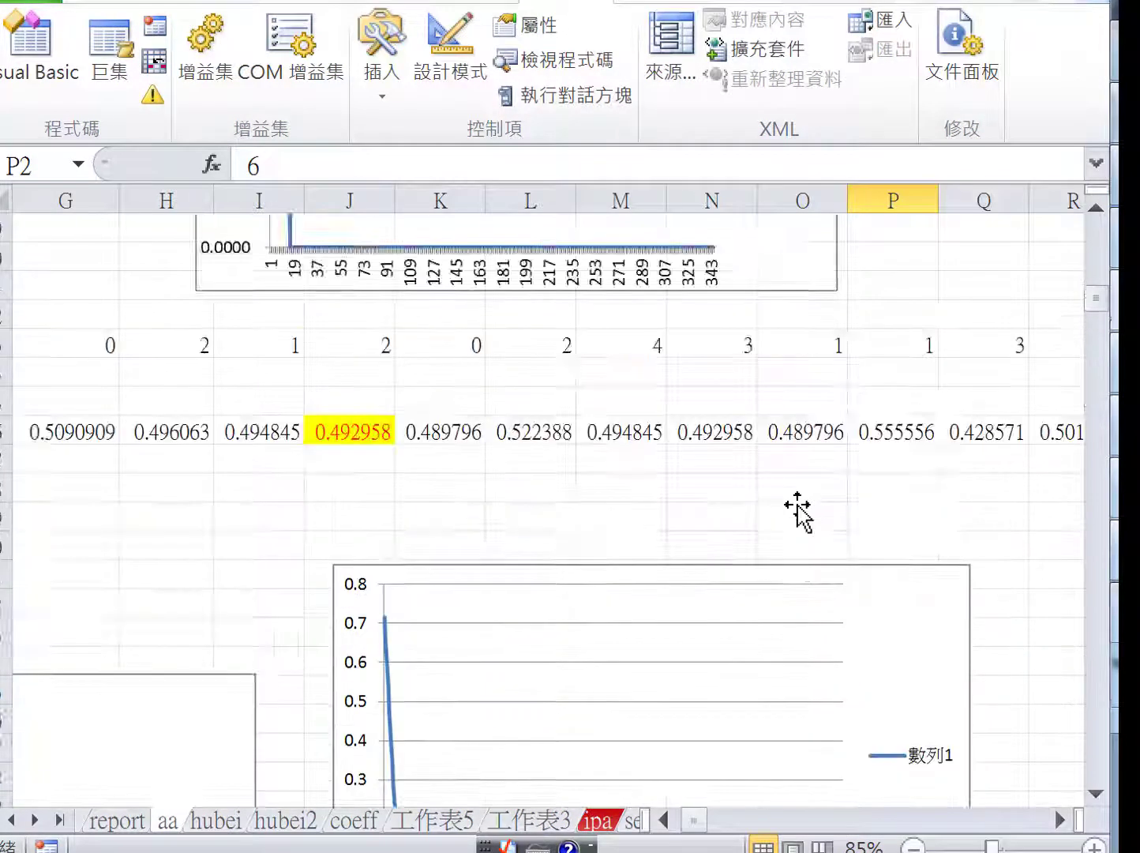
pyautogui.scroll(-3, 794, 505)
pyautogui.click(1010, 824)
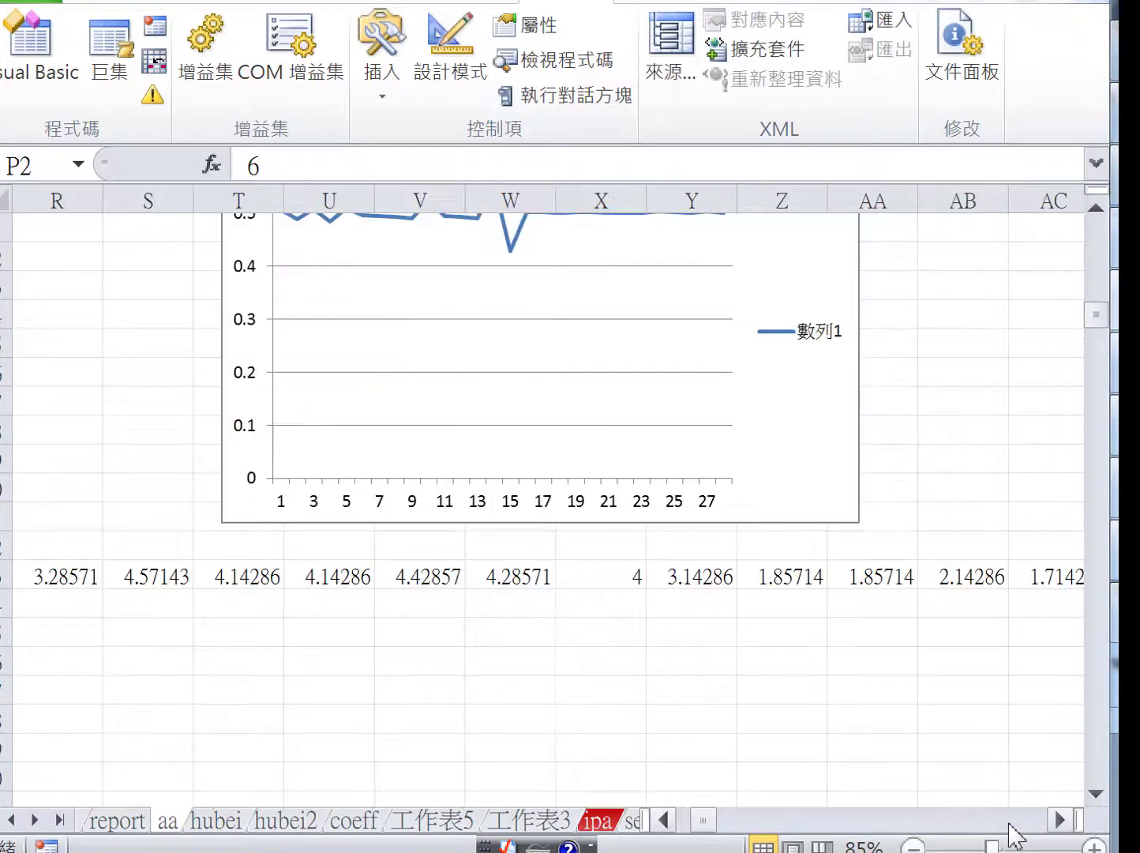
pyautogui.scroll(2, 772, 590)
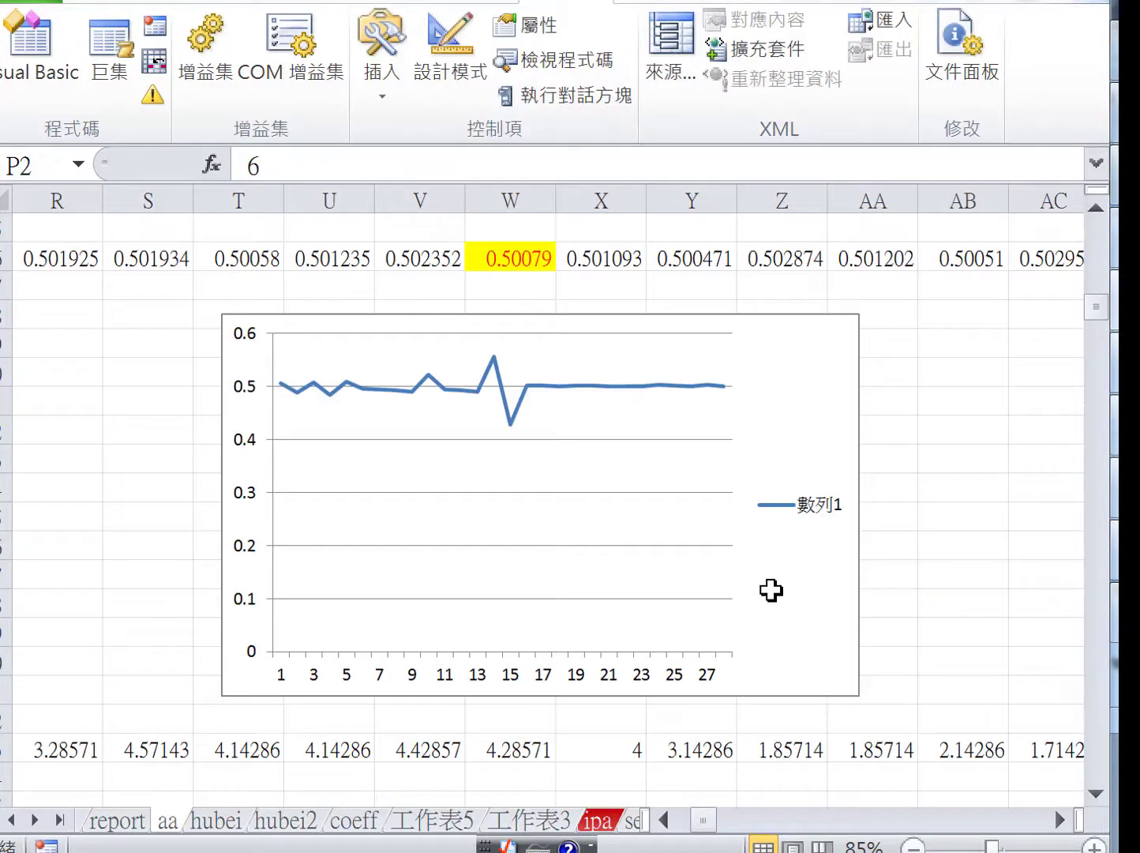
pyautogui.click(498, 371)
pyautogui.click(890, 378)
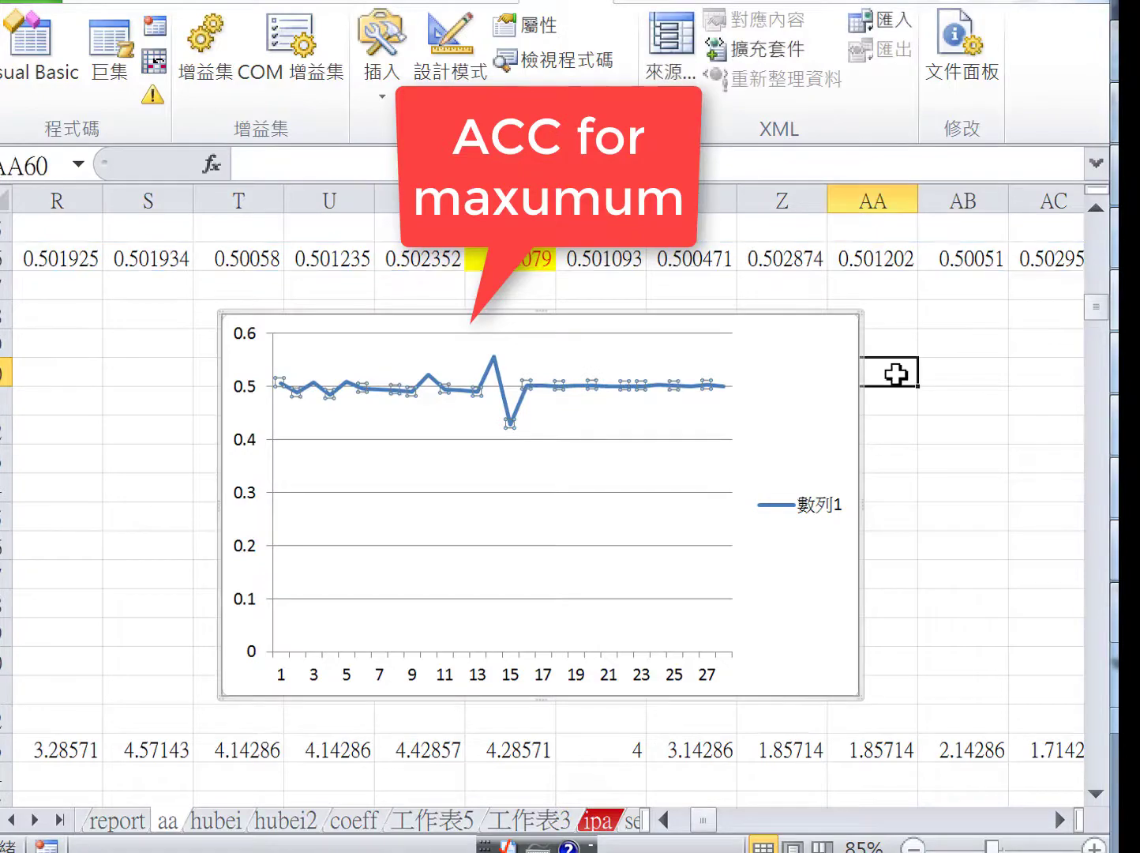
pyautogui.scroll(10, 896, 374)
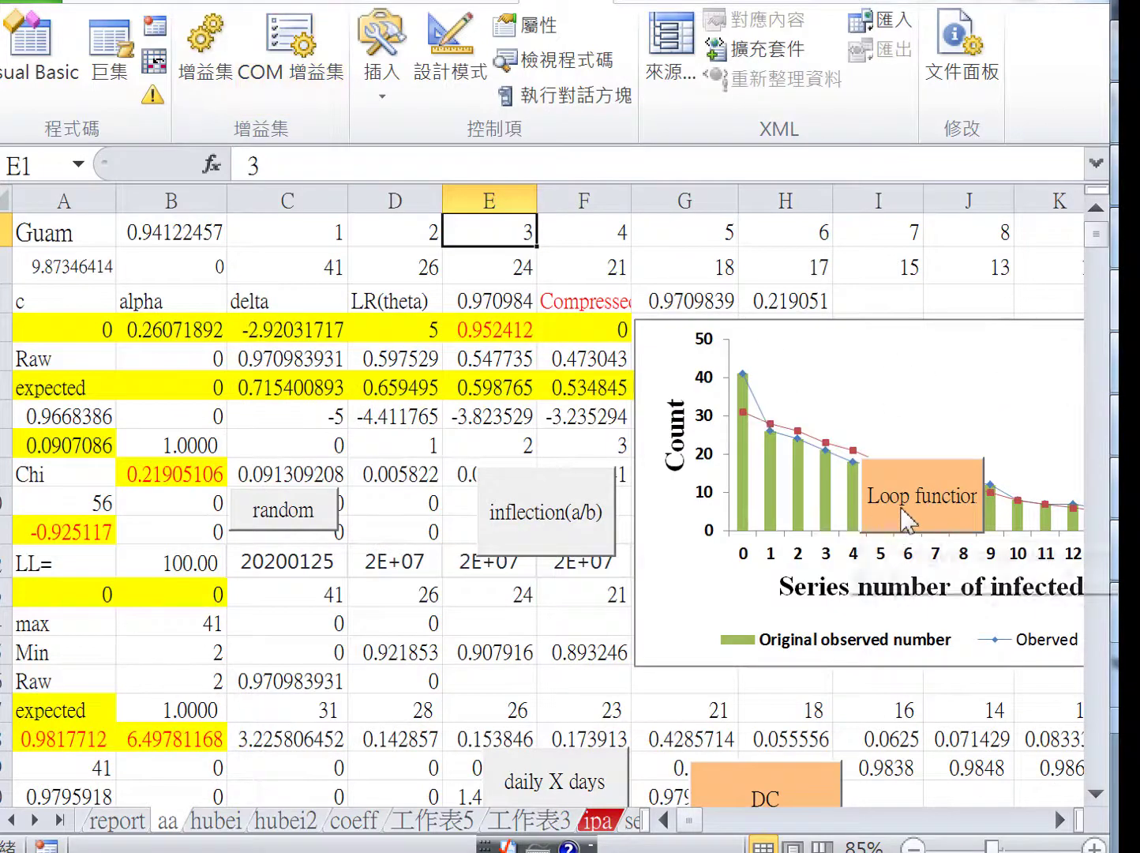
# - Run the Loop function macro on the aa sheet and check the estimates in the coeff sheet
pyautogui.click(907, 517)
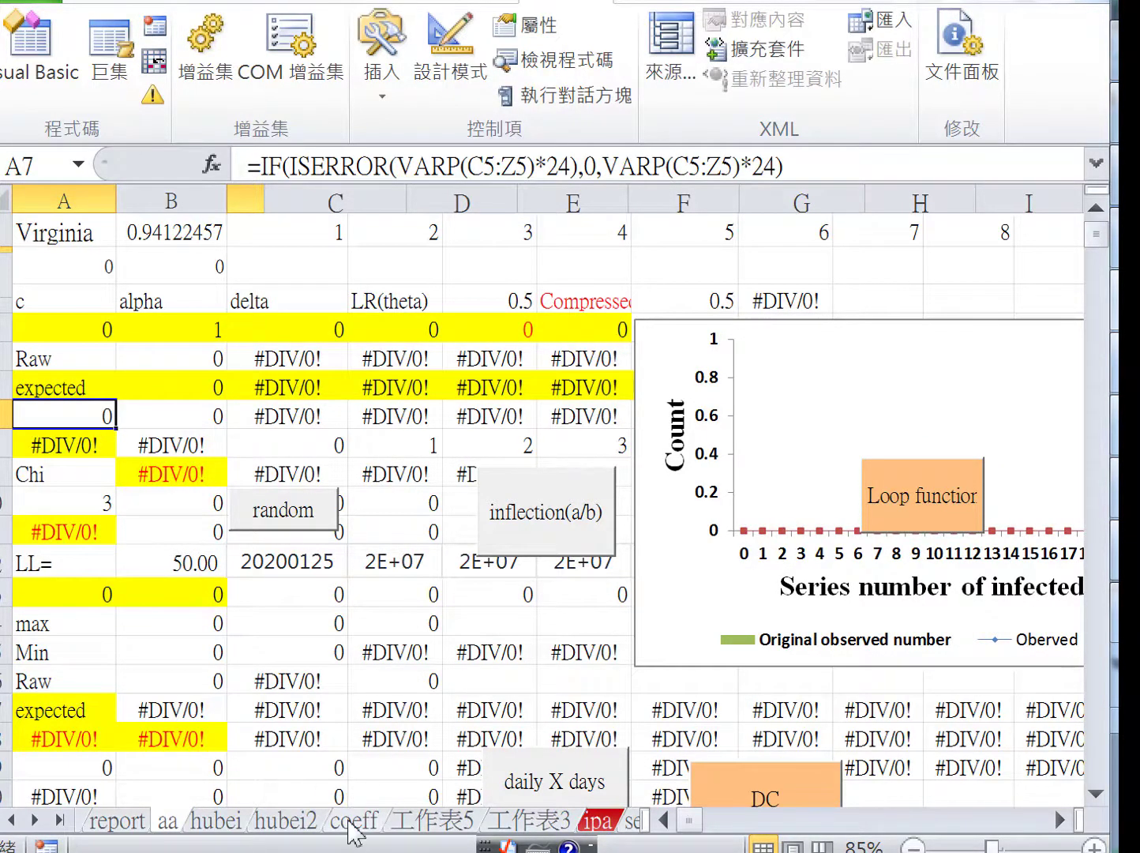
pyautogui.click(352, 821)
pyautogui.moveTo(598, 272); pyautogui.dragTo(703, 340)
pyautogui.click(703, 340)
pyautogui.click(769, 305)
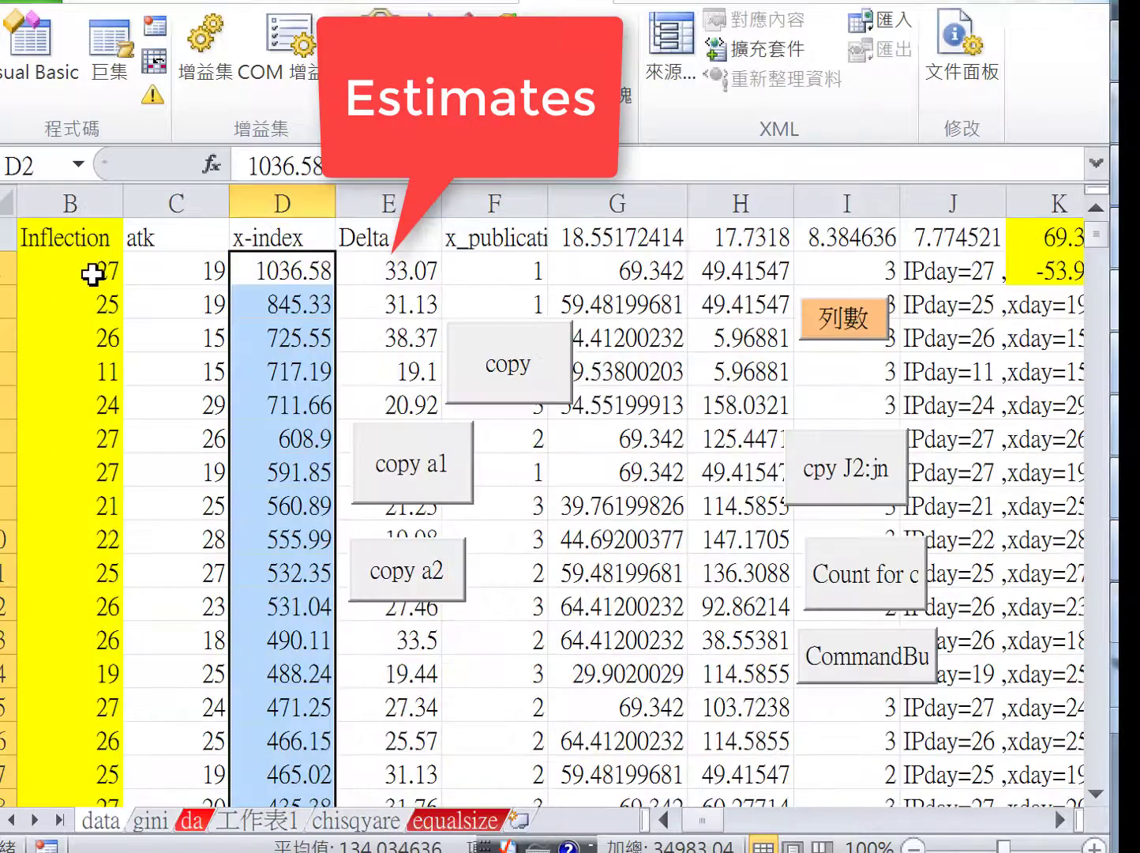
# - Select the name, Inflection, atk and x-index columns in the data sheet to review the estimates
pyautogui.click(94, 274)
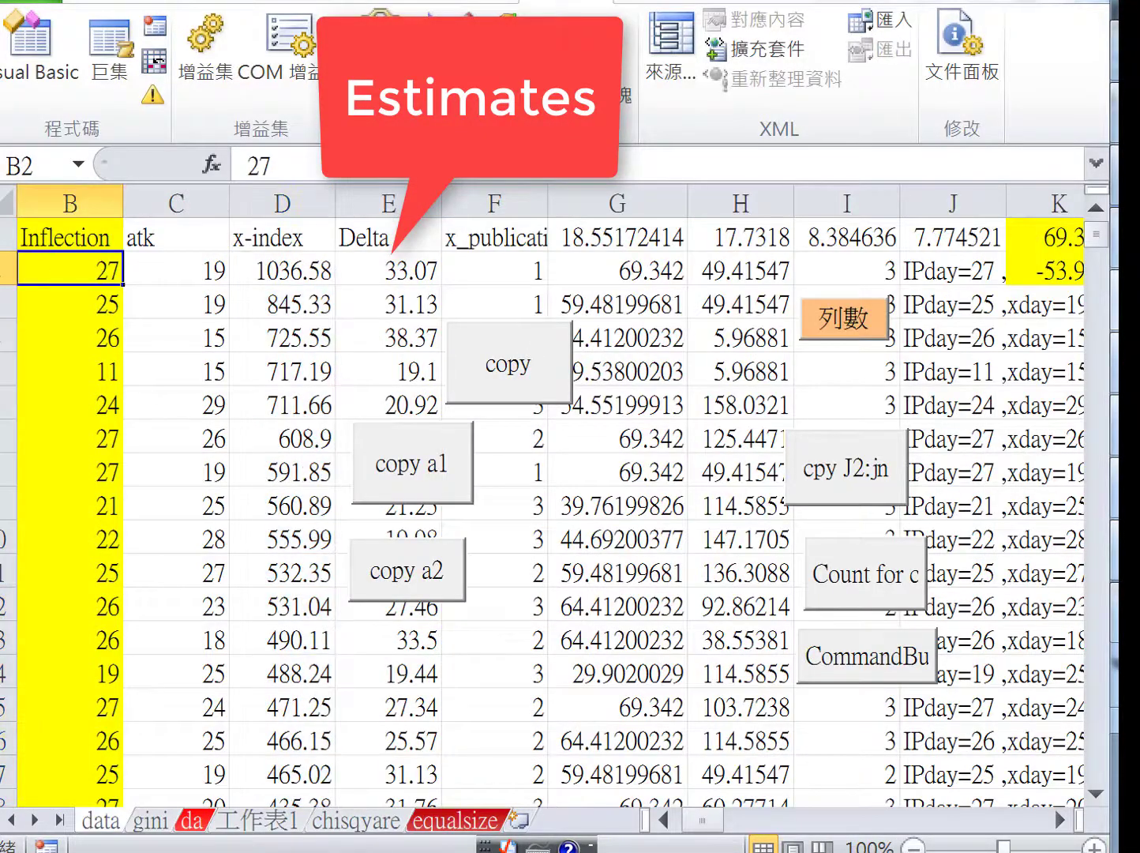
pyautogui.hscroll(-1, 102, 300)
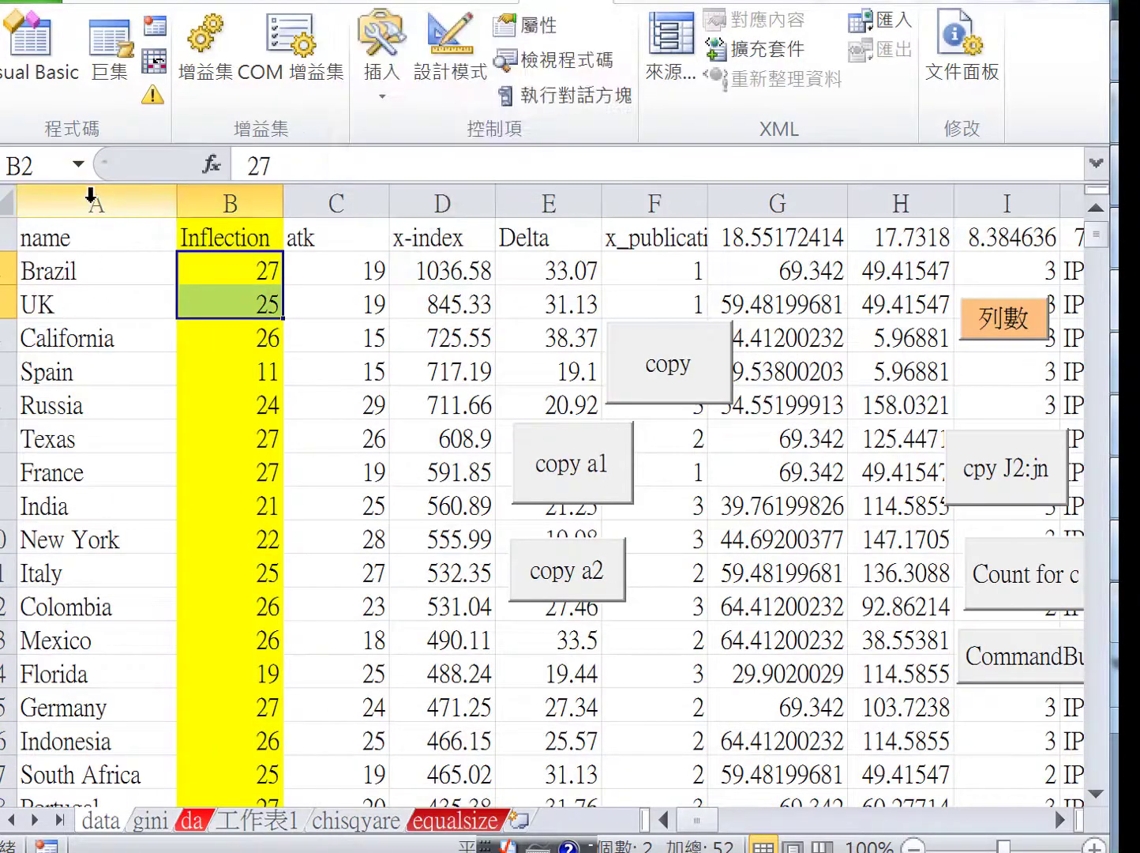
pyautogui.click(92, 198)
pyautogui.moveTo(120, 196); pyautogui.dragTo(468, 201)
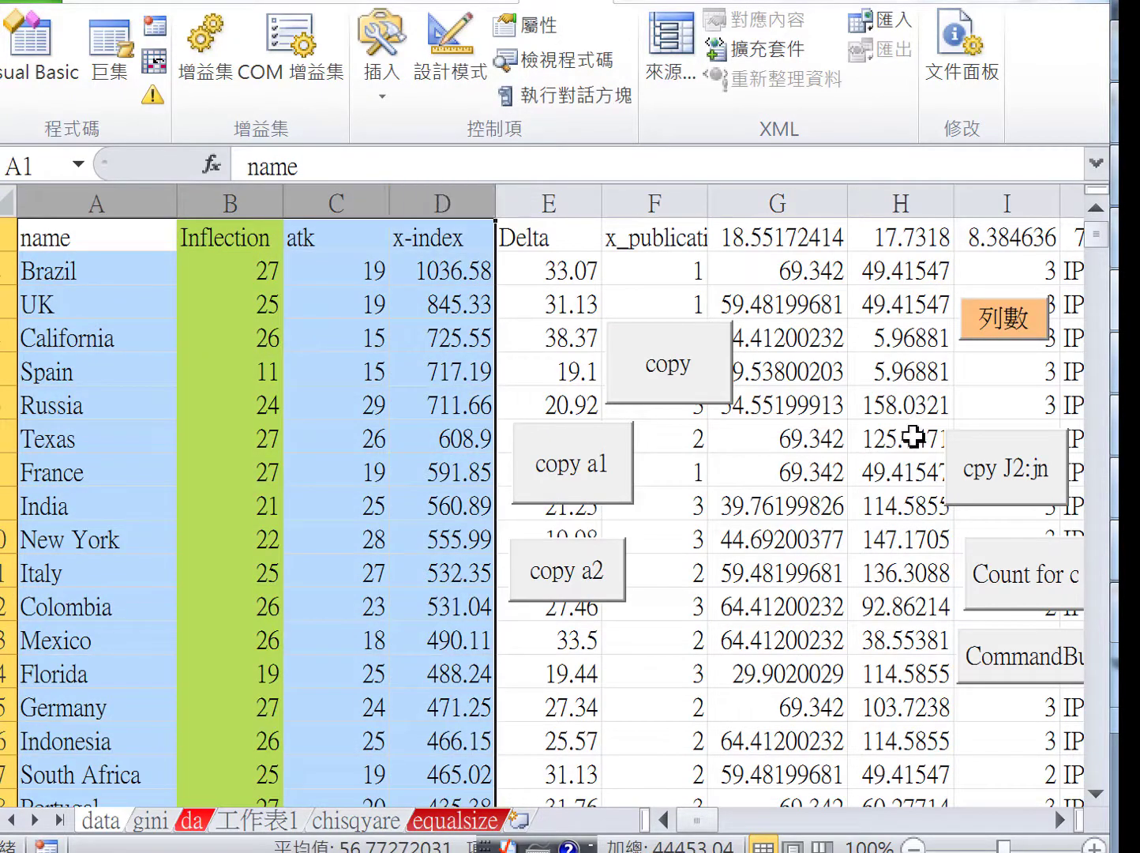
# - Inspect the coordinate formula in H2 and the label formula in J2 of the data sheet
pyautogui.moveTo(706, 828); pyautogui.dragTo(714, 823)
pyautogui.click(434, 273)
pyautogui.click(515, 272)
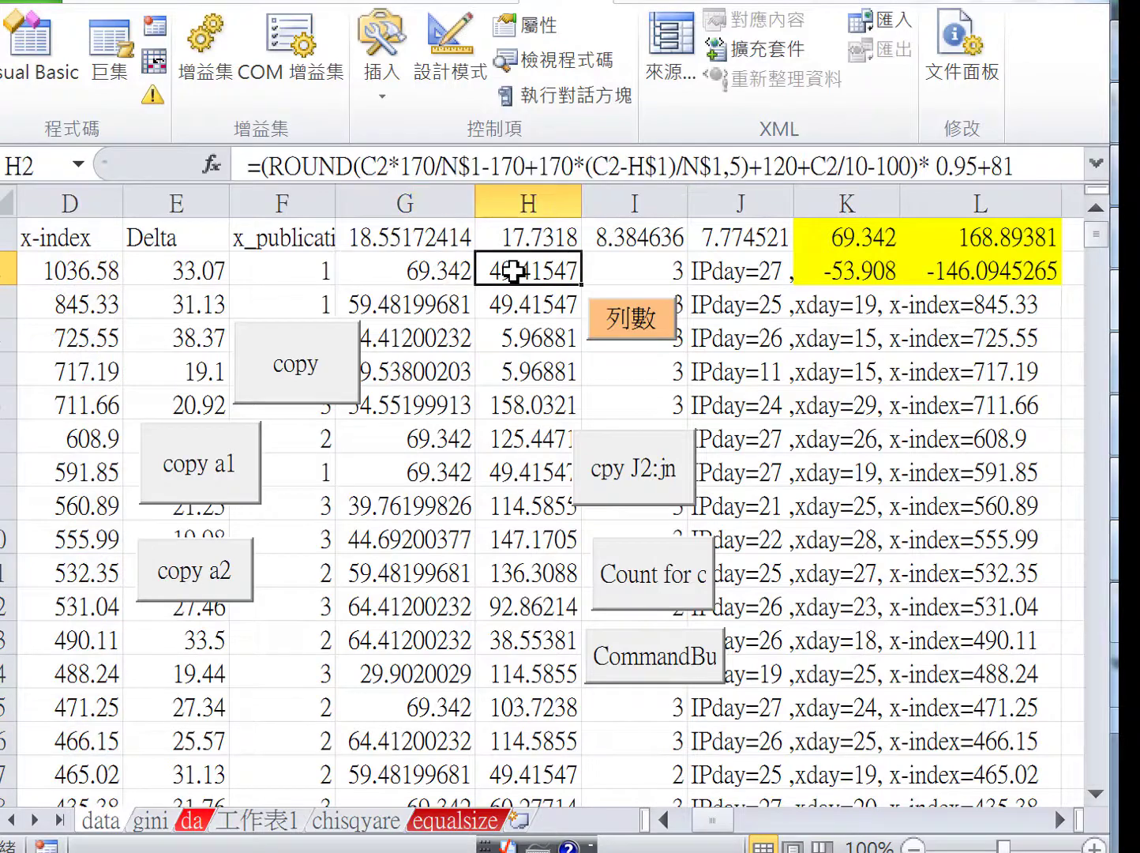
pyautogui.click(751, 274)
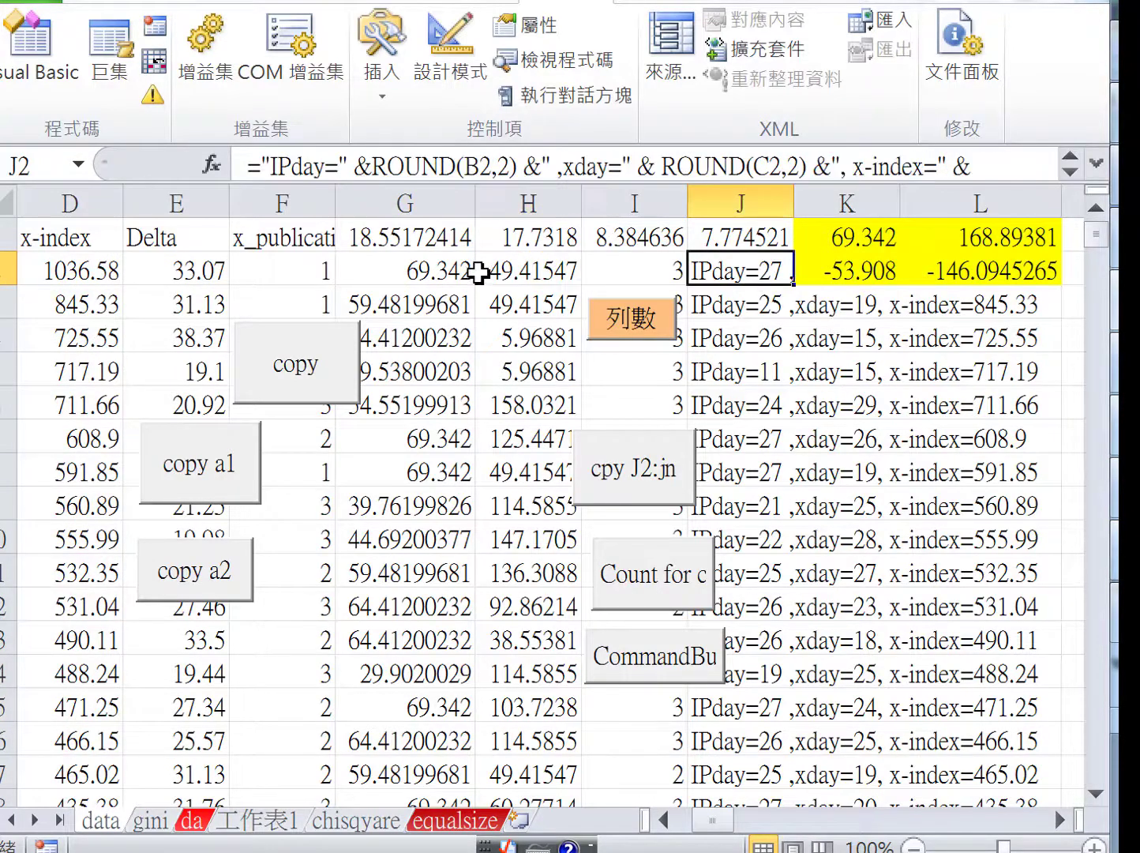
# - Select the Inflection, atk and x-index columns of the data sheet
pyautogui.moveTo(477, 273); pyautogui.dragTo(47, 238)
pyautogui.click(219, 324)
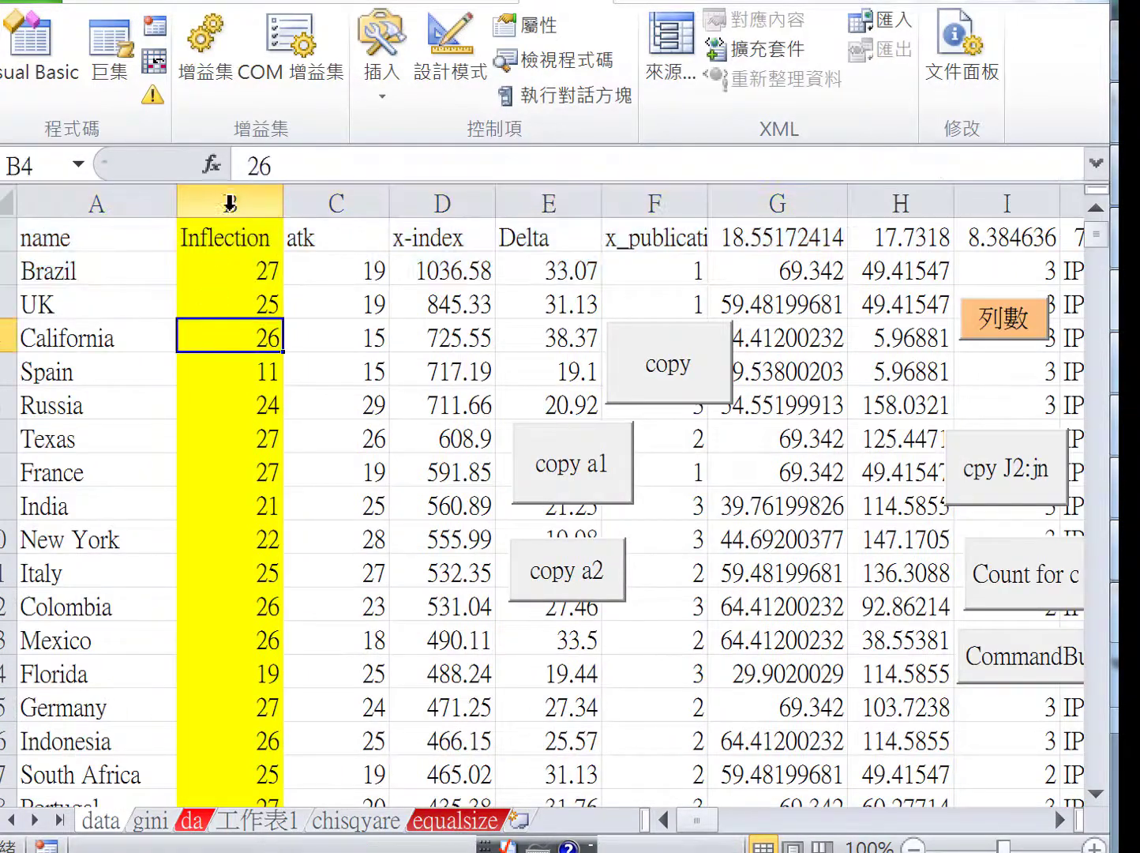
pyautogui.moveTo(230, 204); pyautogui.dragTo(422, 209)
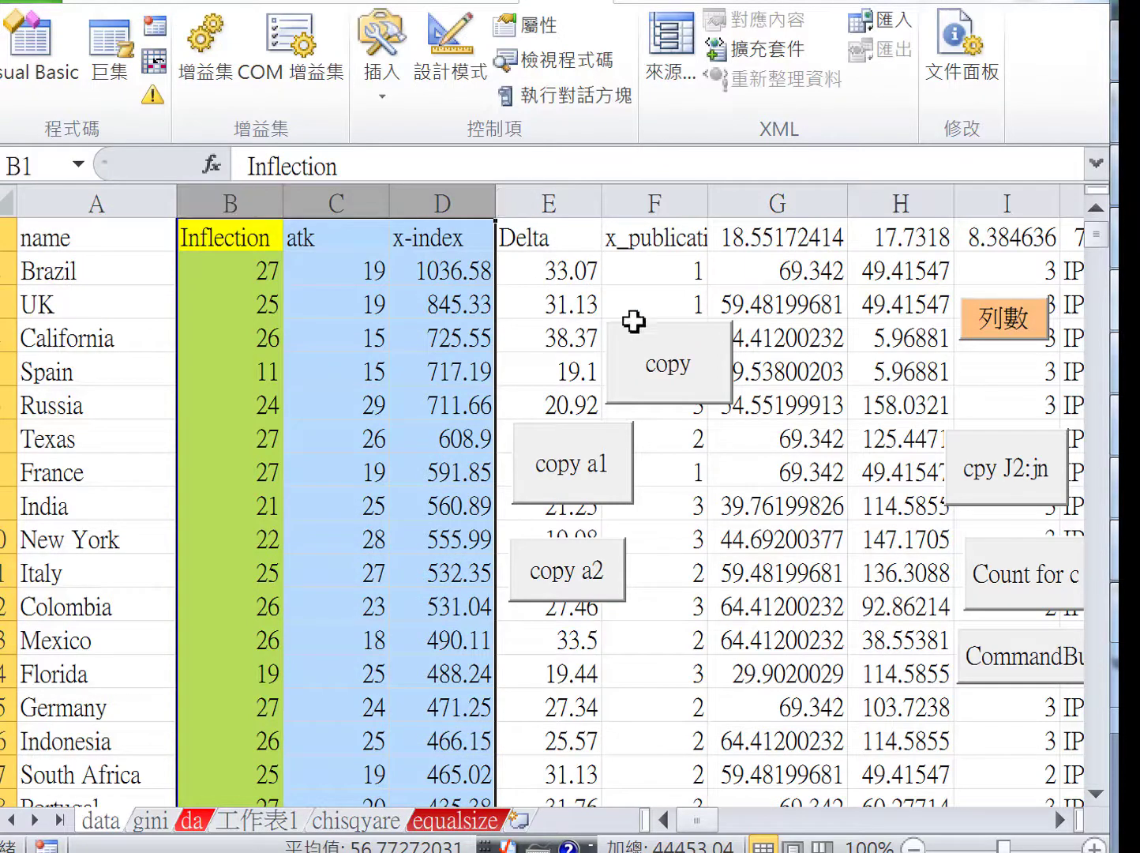
# - Switch to the Kano diagram workbook and review the Y, X, x-index and cluster columns in its nation sheet
pyautogui.click(723, 372)
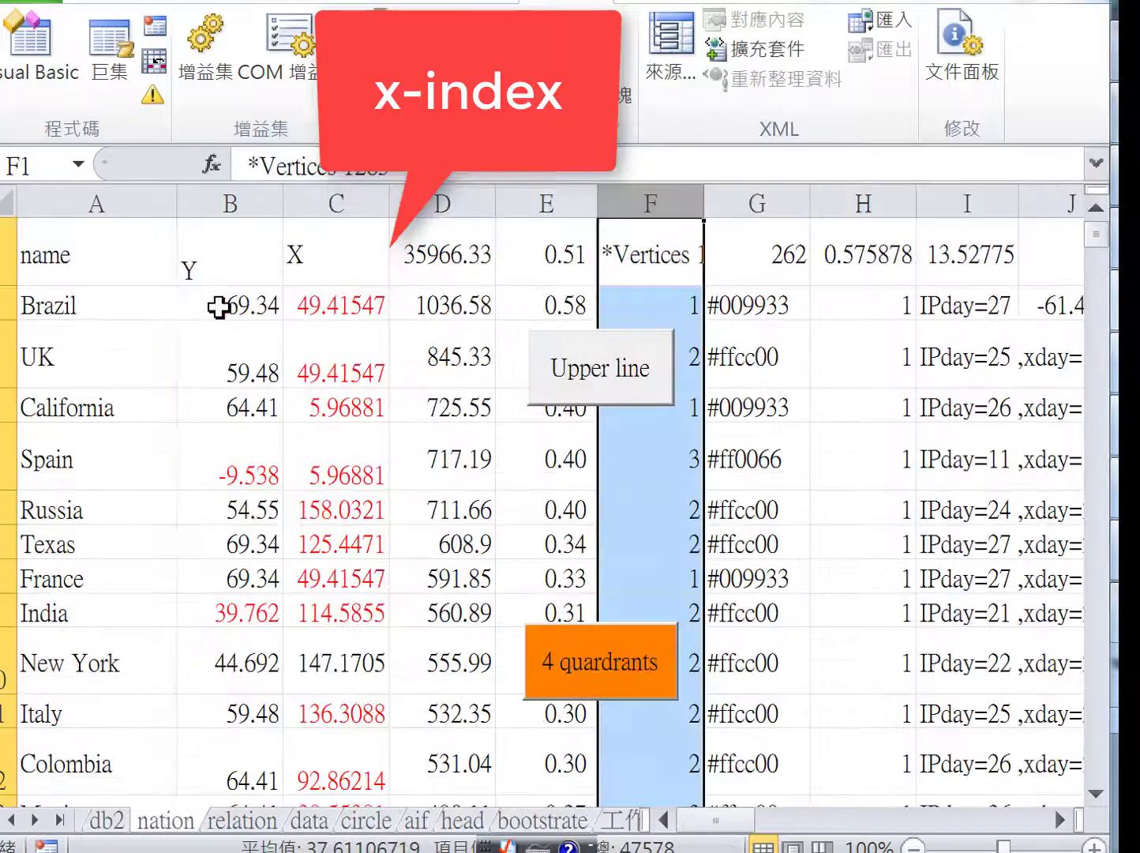
pyautogui.moveTo(218, 306); pyautogui.dragTo(319, 608)
pyautogui.click(85, 305)
pyautogui.click(424, 312)
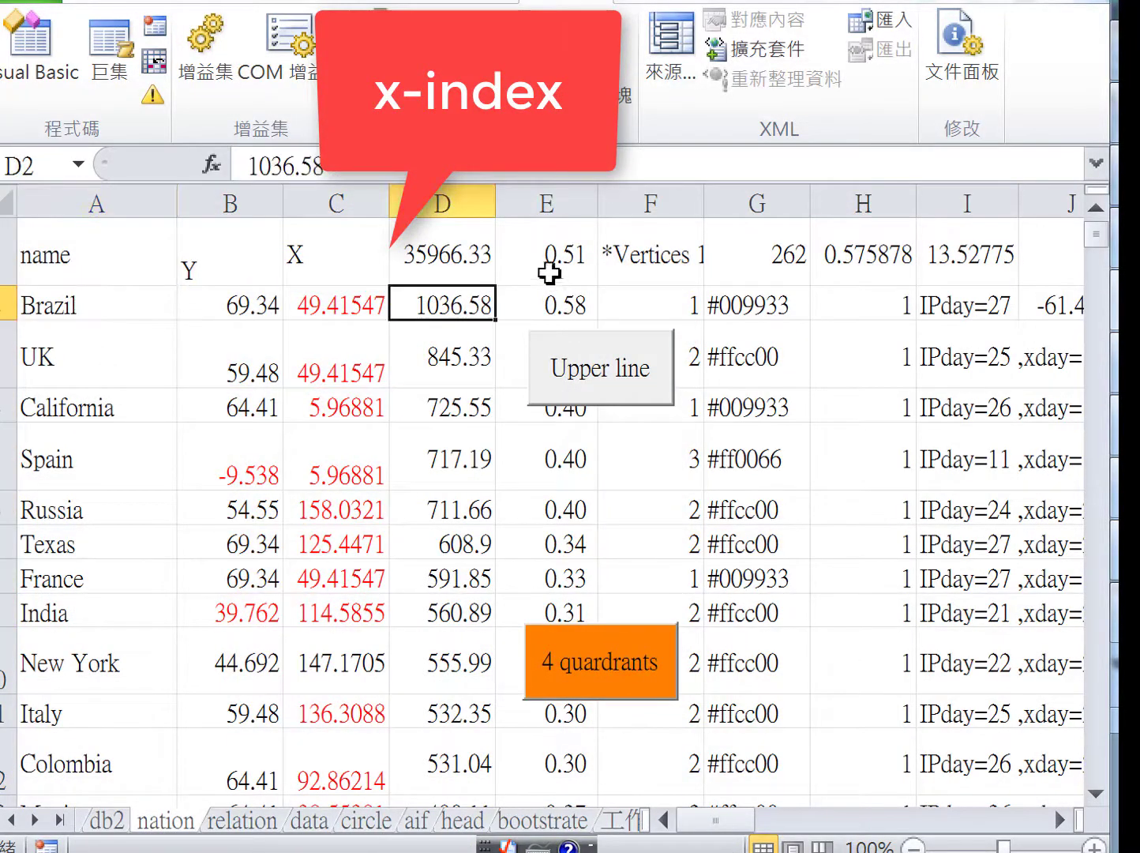
pyautogui.click(560, 202)
pyautogui.click(680, 198)
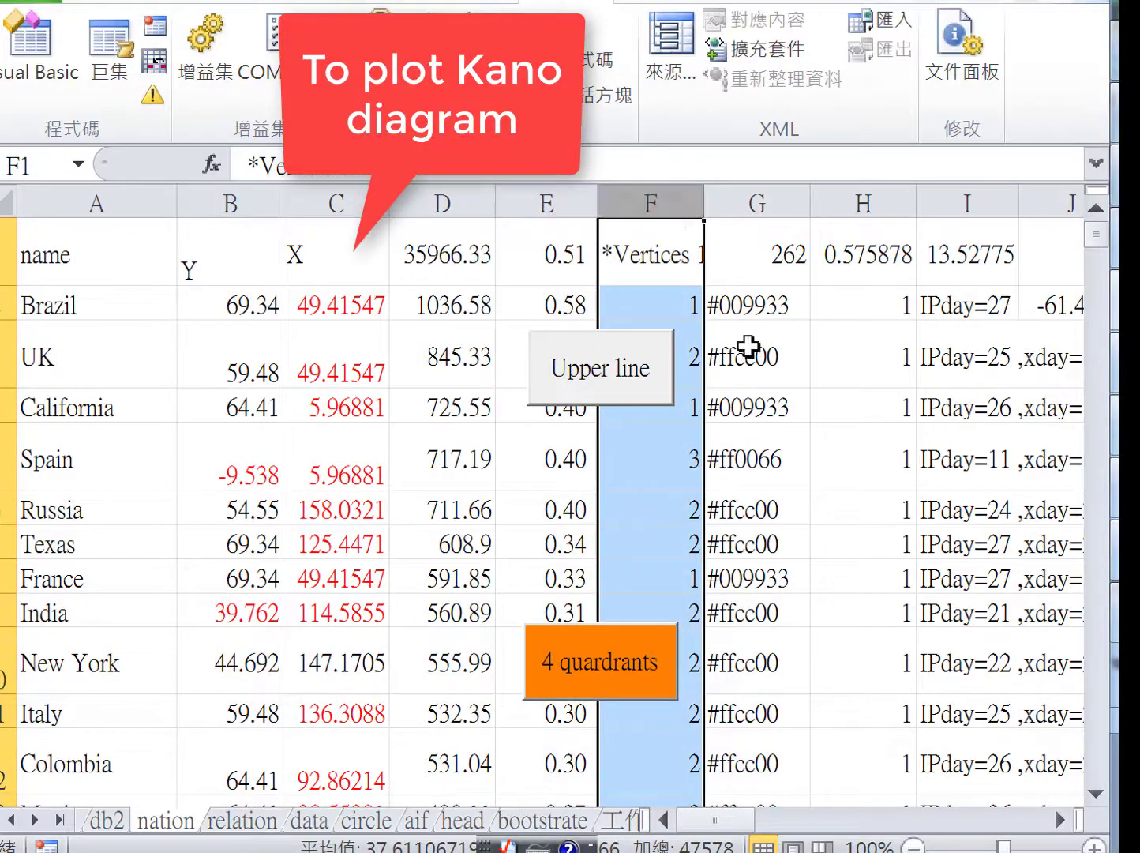
pyautogui.click(681, 465)
pyautogui.scroll(-5, 681, 464)
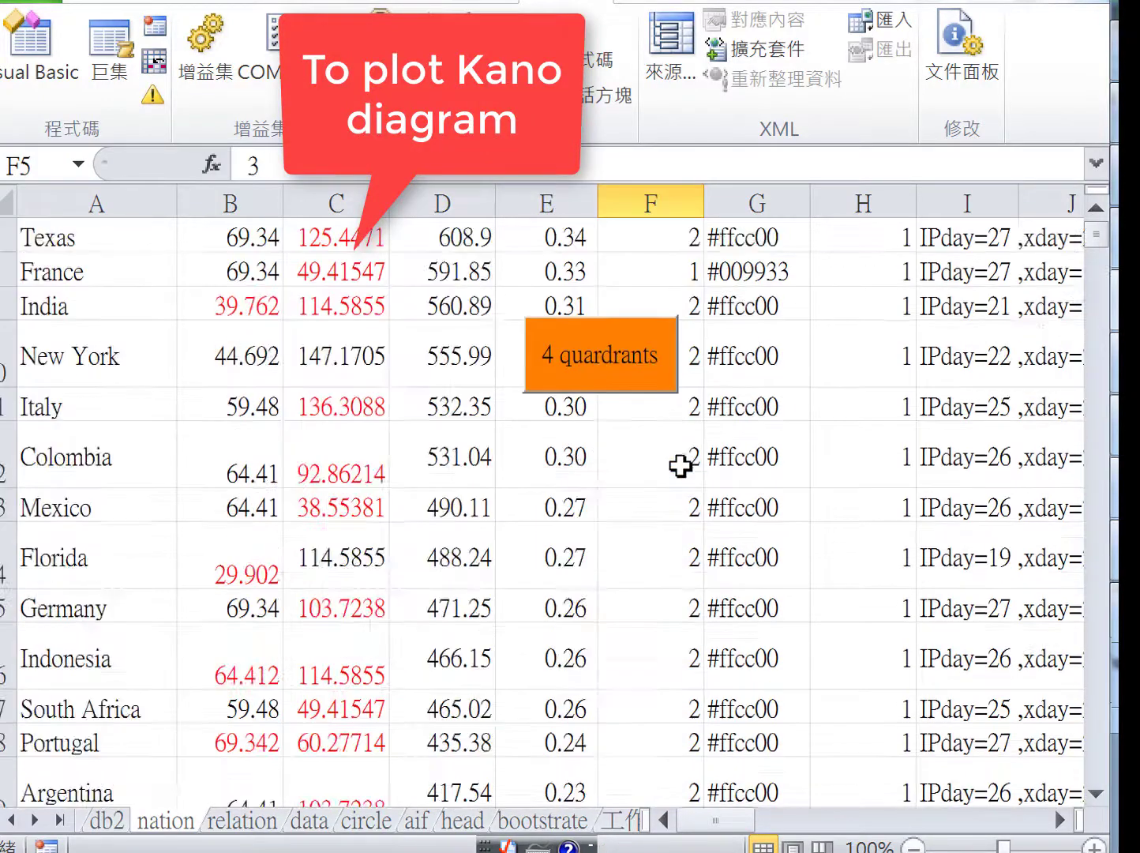
pyautogui.scroll(5, 681, 464)
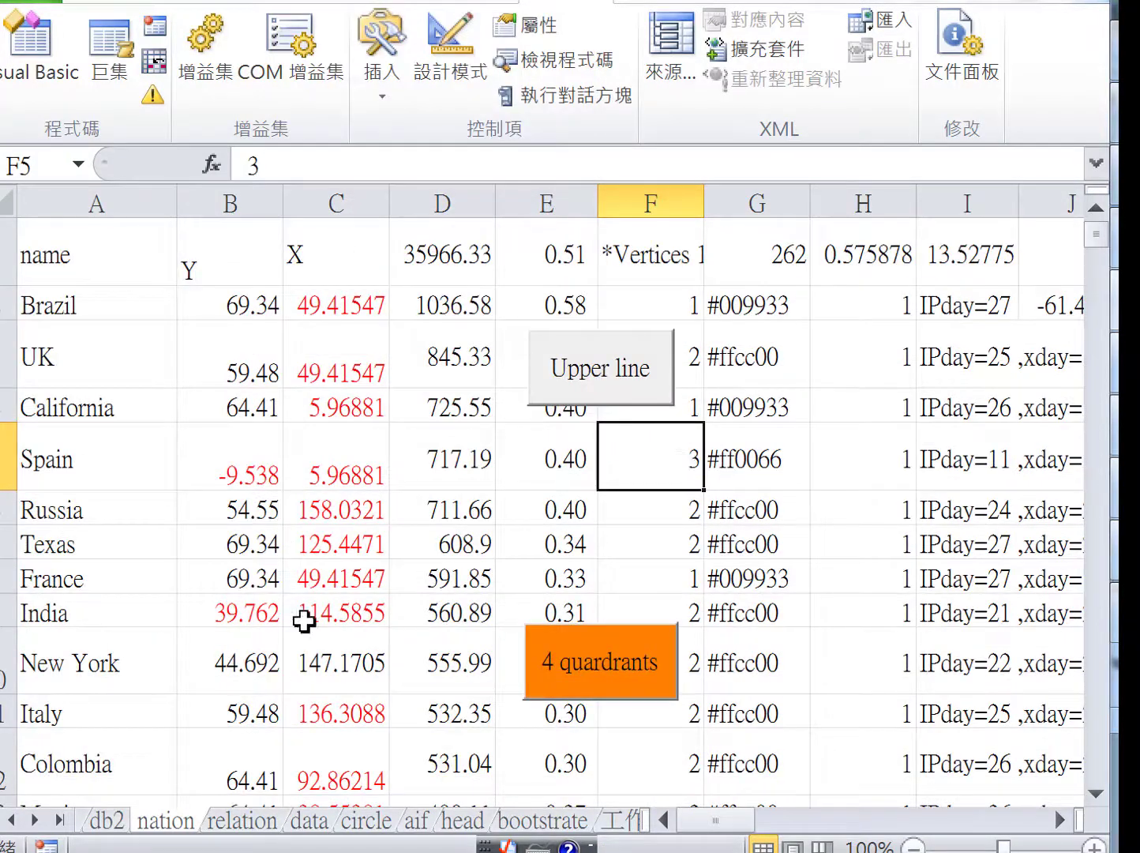
# - View the relation sheet's entries and look through the HTML code stored in the data sheet
pyautogui.click(243, 821)
pyautogui.moveTo(131, 270); pyautogui.dragTo(391, 304)
pyautogui.click(167, 821)
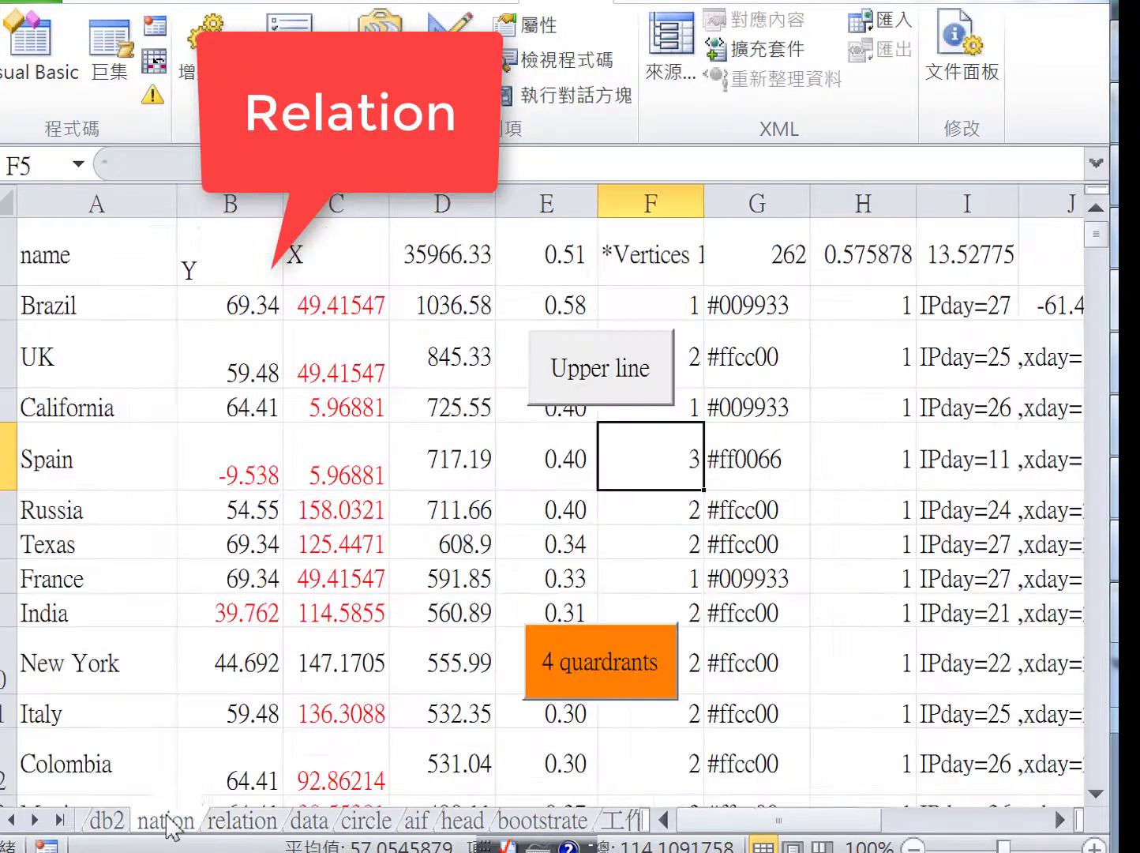
pyautogui.click(316, 824)
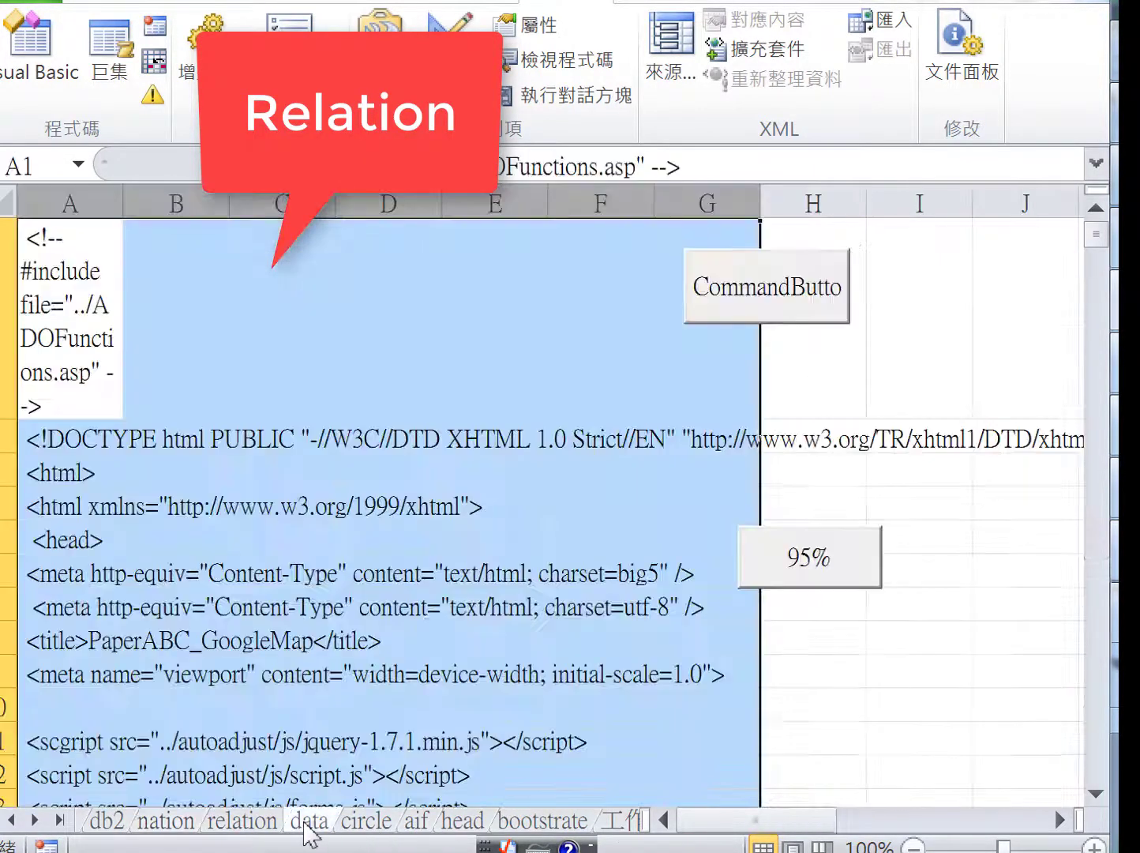
pyautogui.scroll(-8, 401, 527)
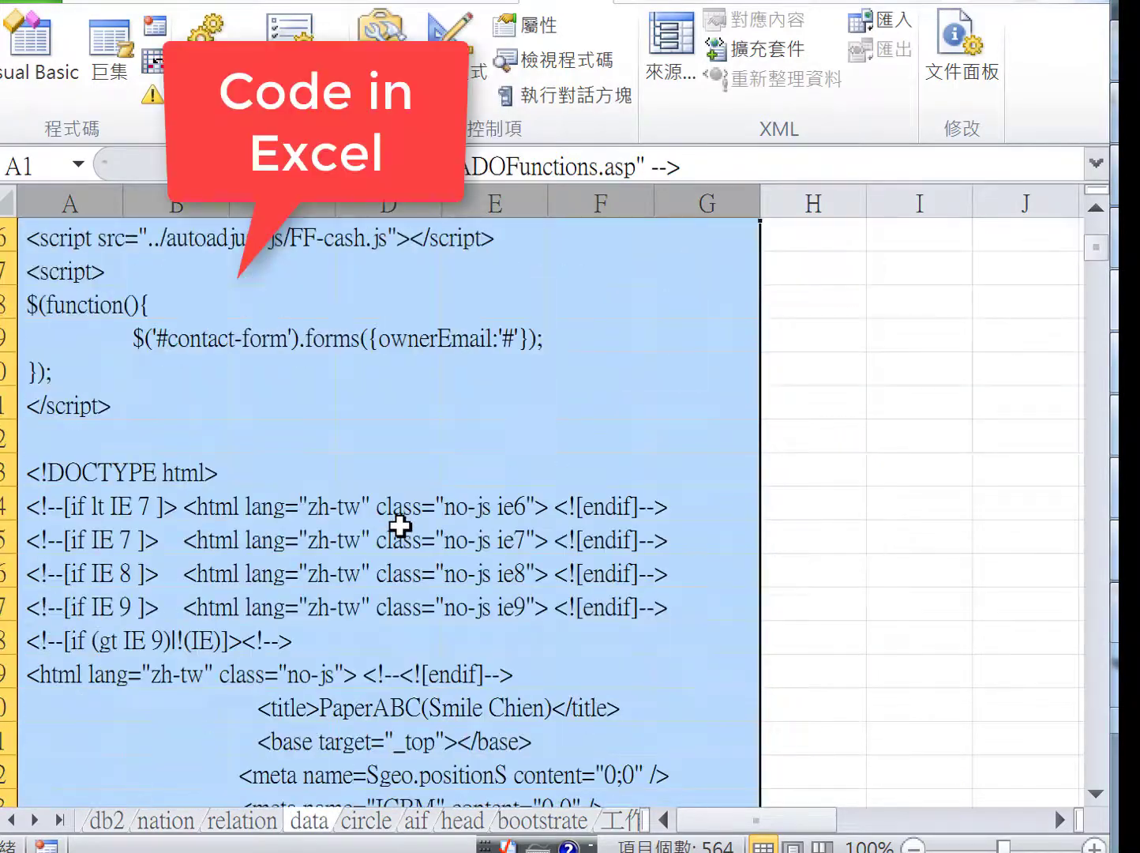
pyautogui.scroll(8, 401, 527)
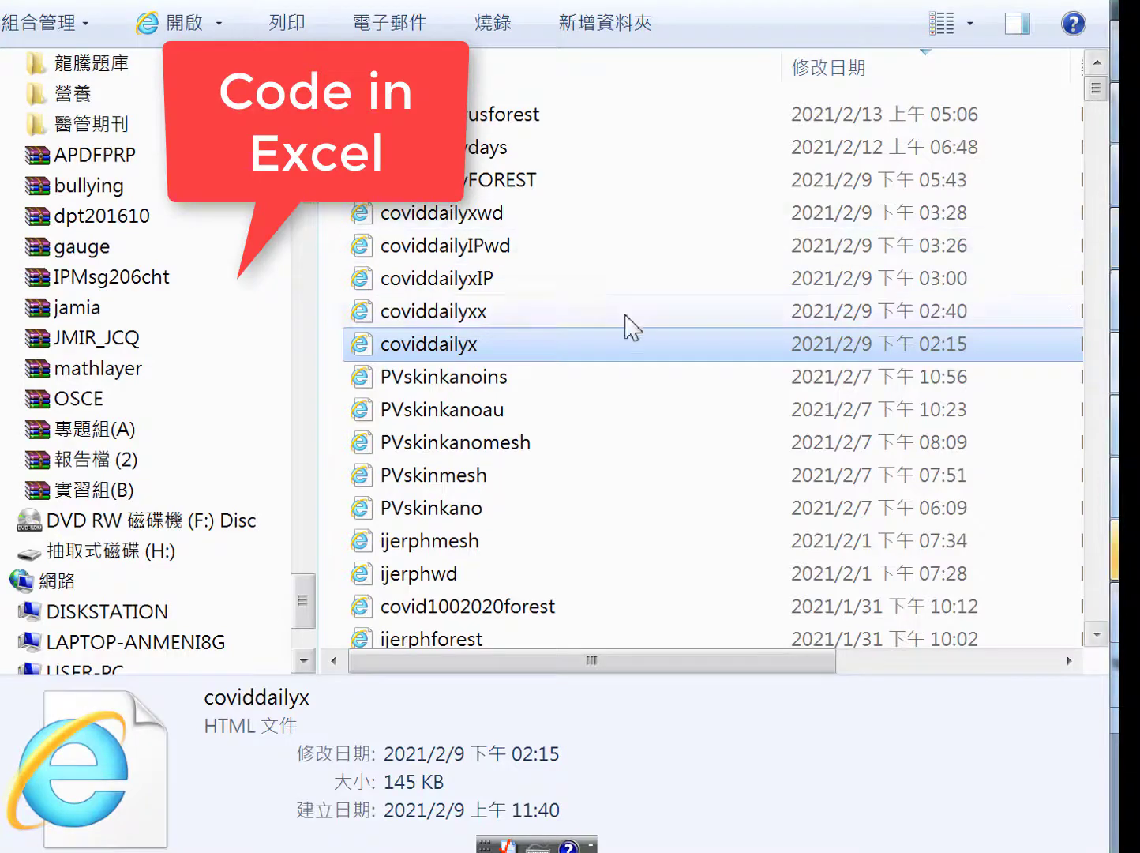
# - Open the coviddailyxx HTML file in the browser and view the Kano diagram
pyautogui.click(466, 315)
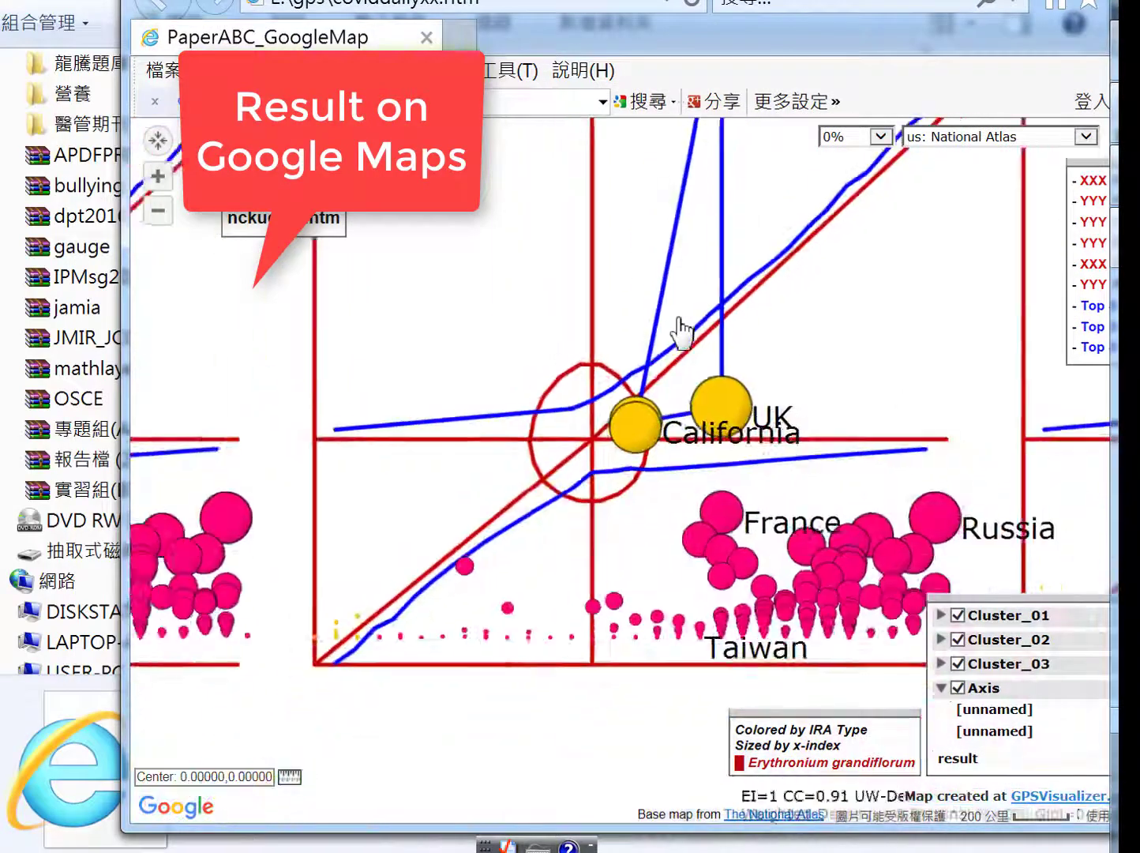
pyautogui.moveTo(866, 286); pyautogui.dragTo(797, 409)
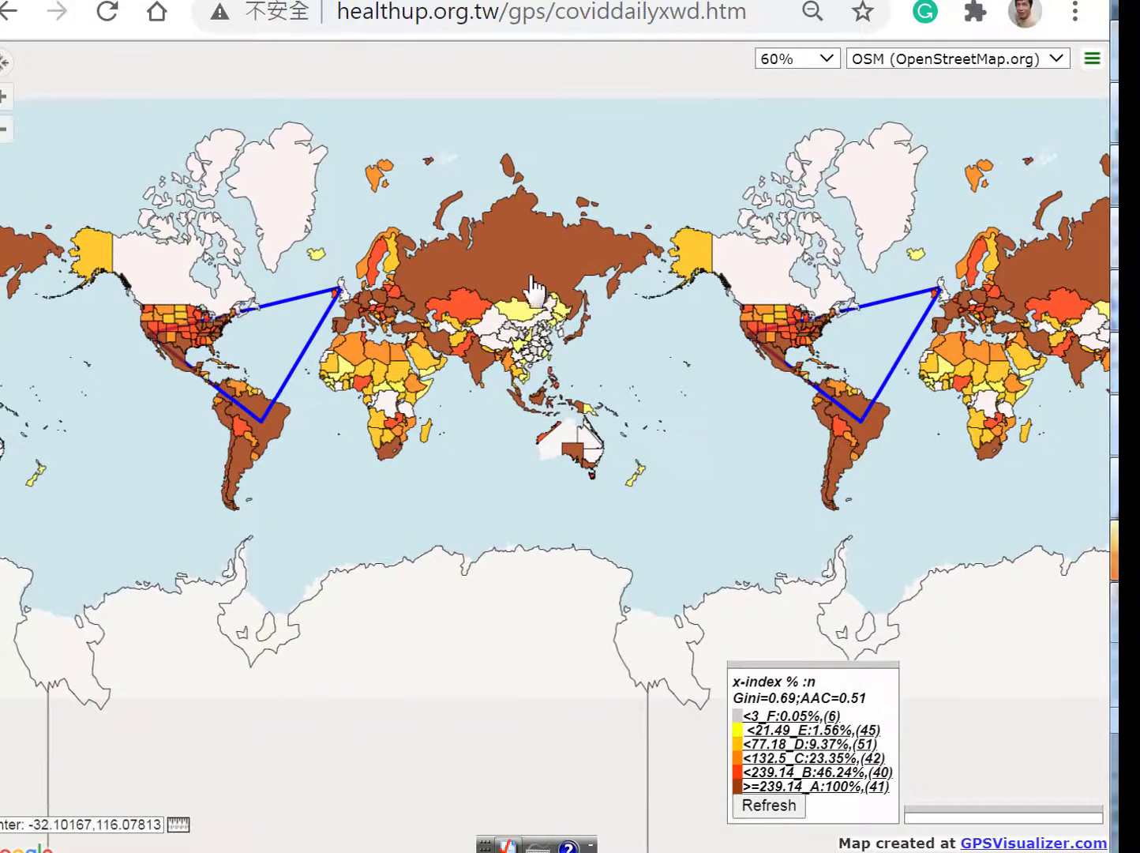
# - Follow Russia's detail link on the coviddailyxwd world map, and open Brazil's Expected trend from the coviddailyxx diagram
pyautogui.click(535, 275)
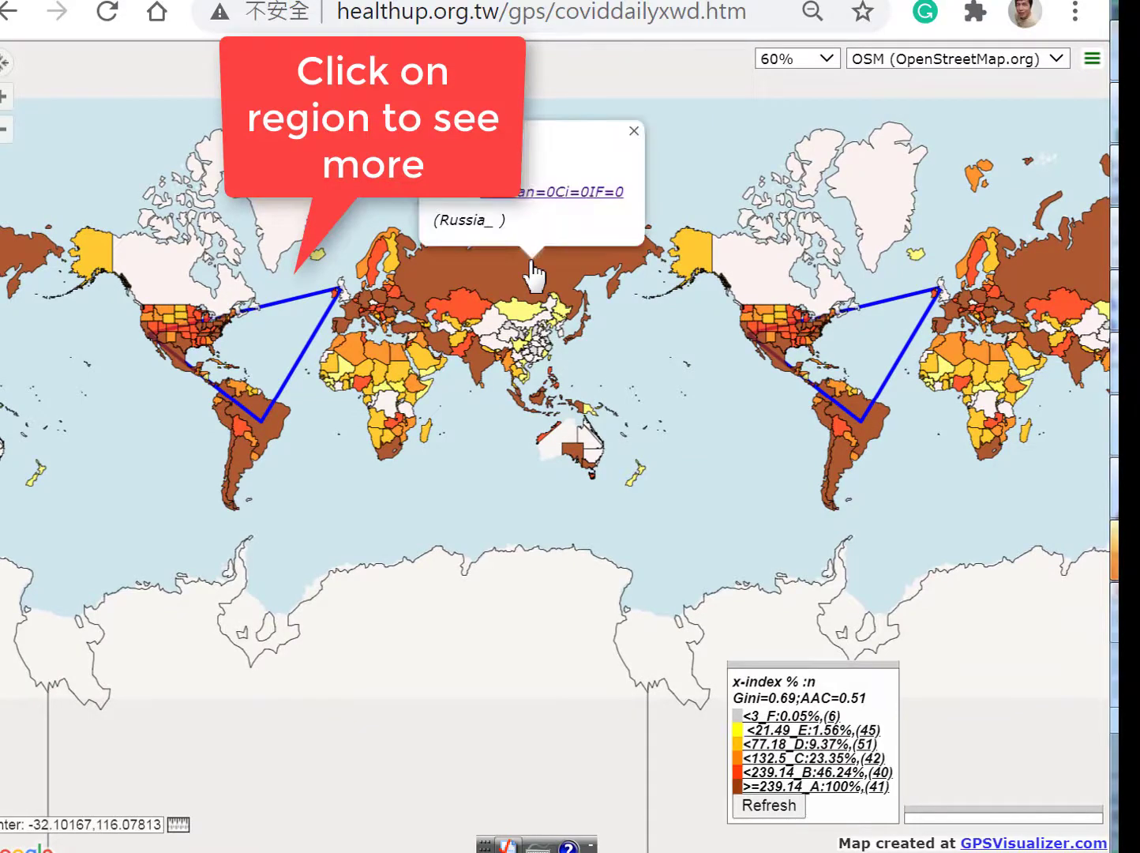
pyautogui.click(512, 203)
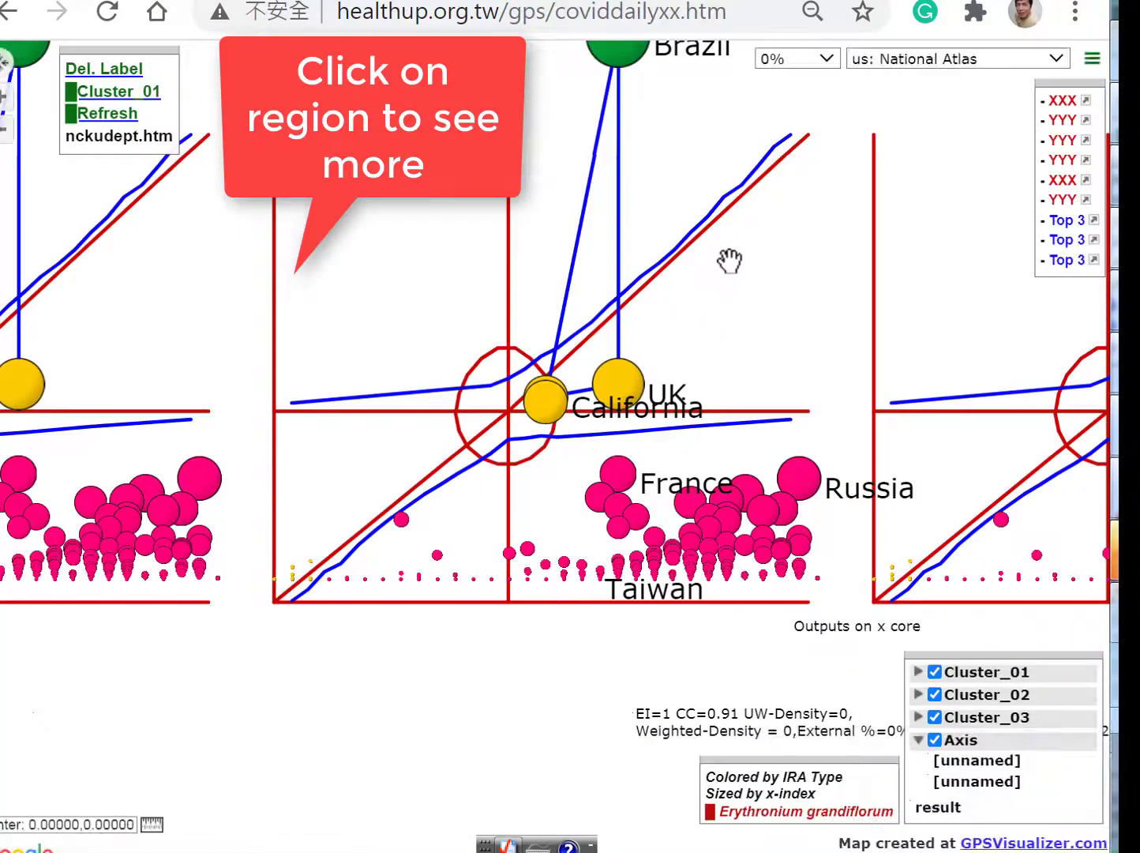
pyautogui.moveTo(727, 260); pyautogui.dragTo(733, 423)
pyautogui.click(621, 198)
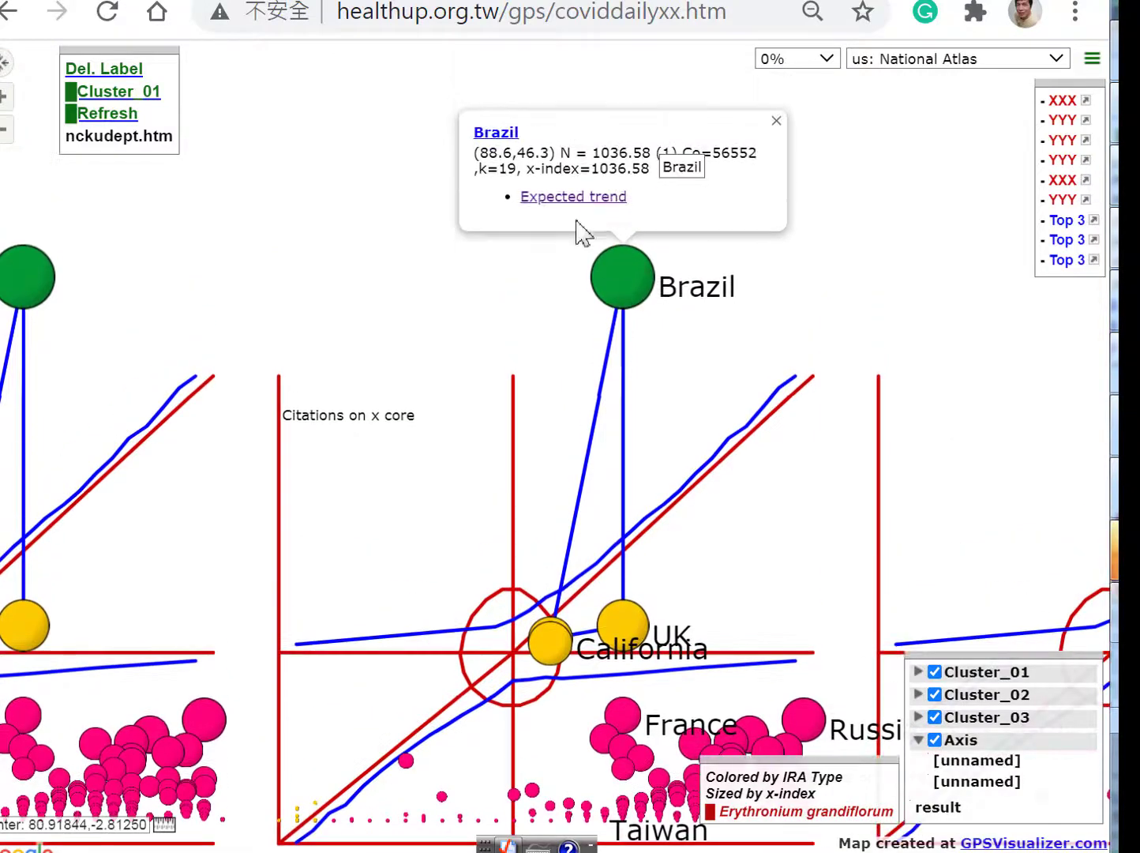
pyautogui.click(567, 203)
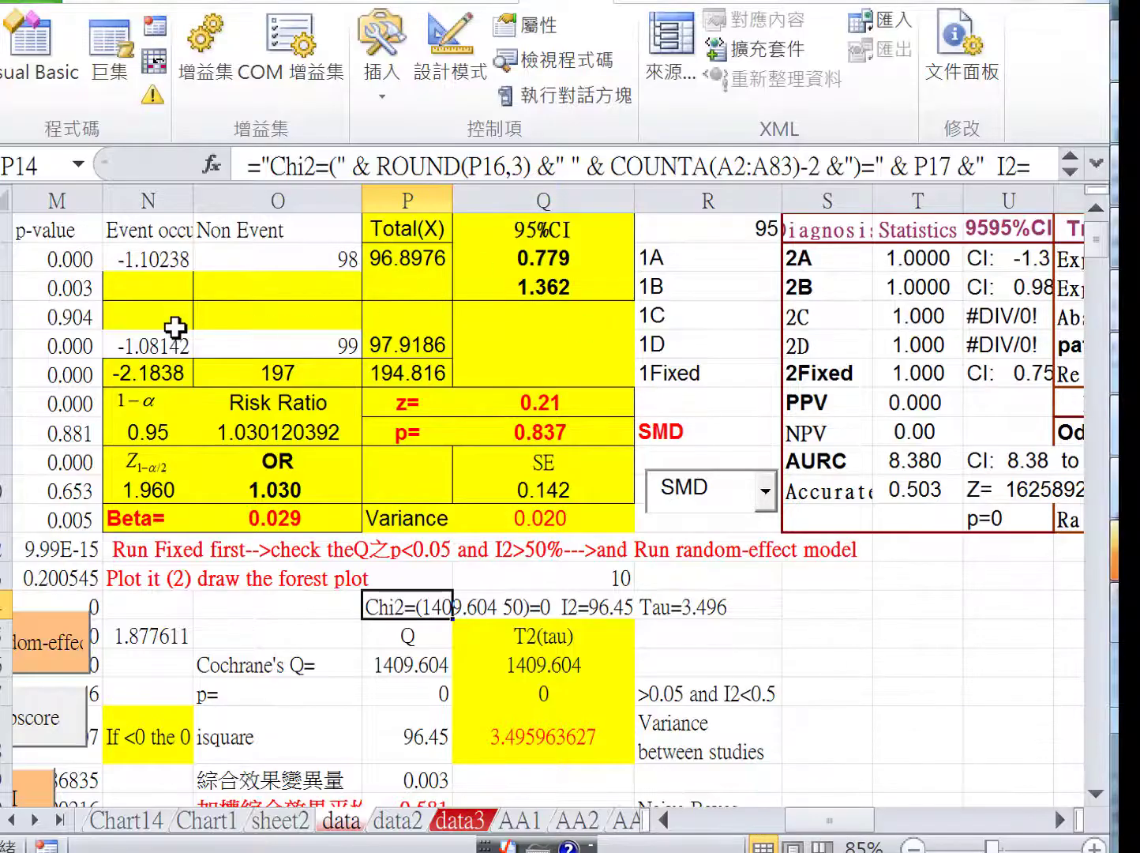
# - Review the name, score and meanresigual columns A to D in the metaanalysis workbook's data sheet
pyautogui.moveTo(176, 329); pyautogui.dragTo(57, 355)
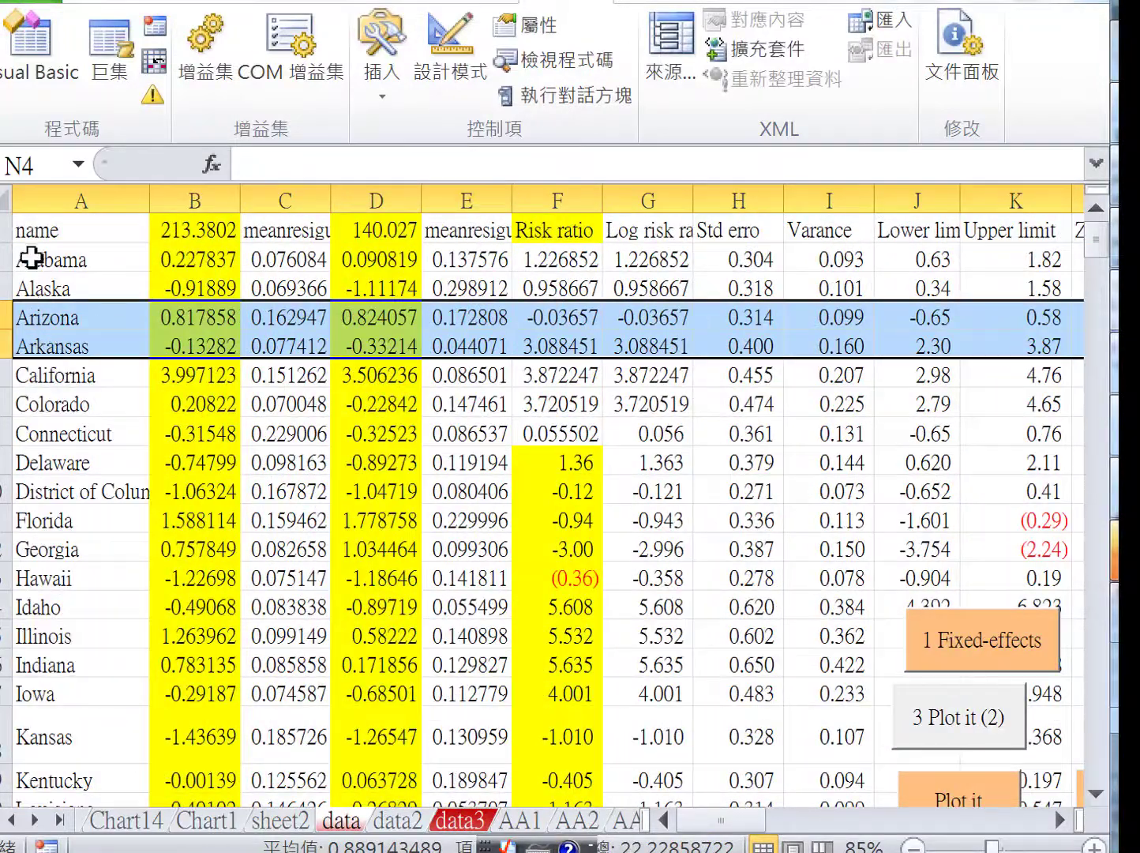
pyautogui.moveTo(51, 198); pyautogui.dragTo(391, 192)
pyautogui.click(379, 275)
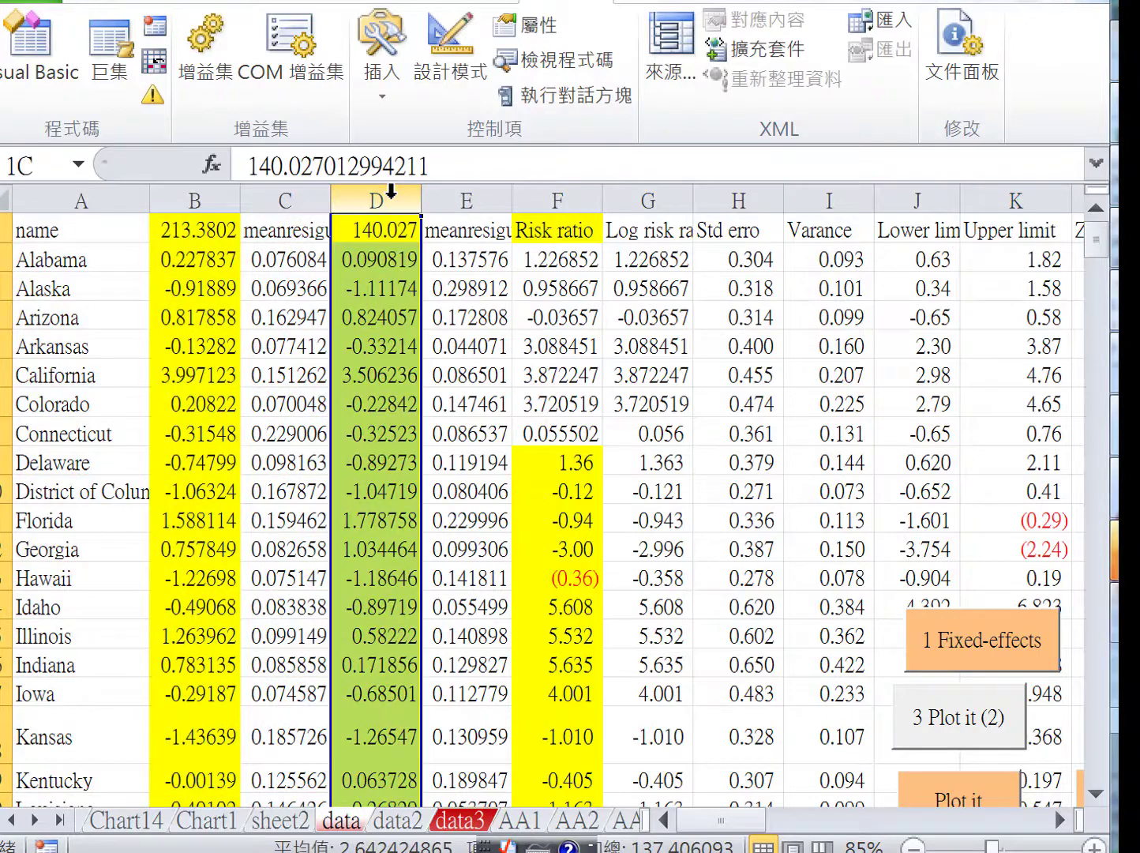
pyautogui.click(294, 203)
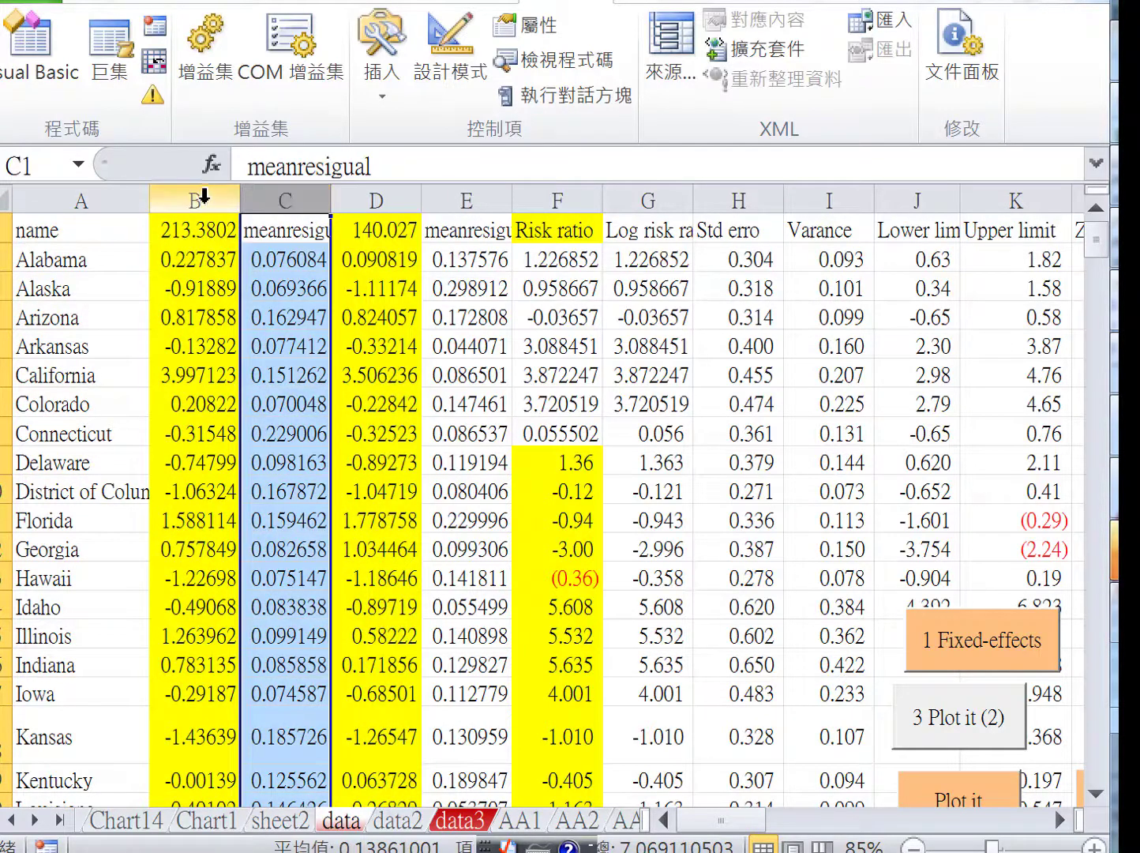
pyautogui.moveTo(204, 196); pyautogui.dragTo(386, 198)
pyautogui.click(385, 198)
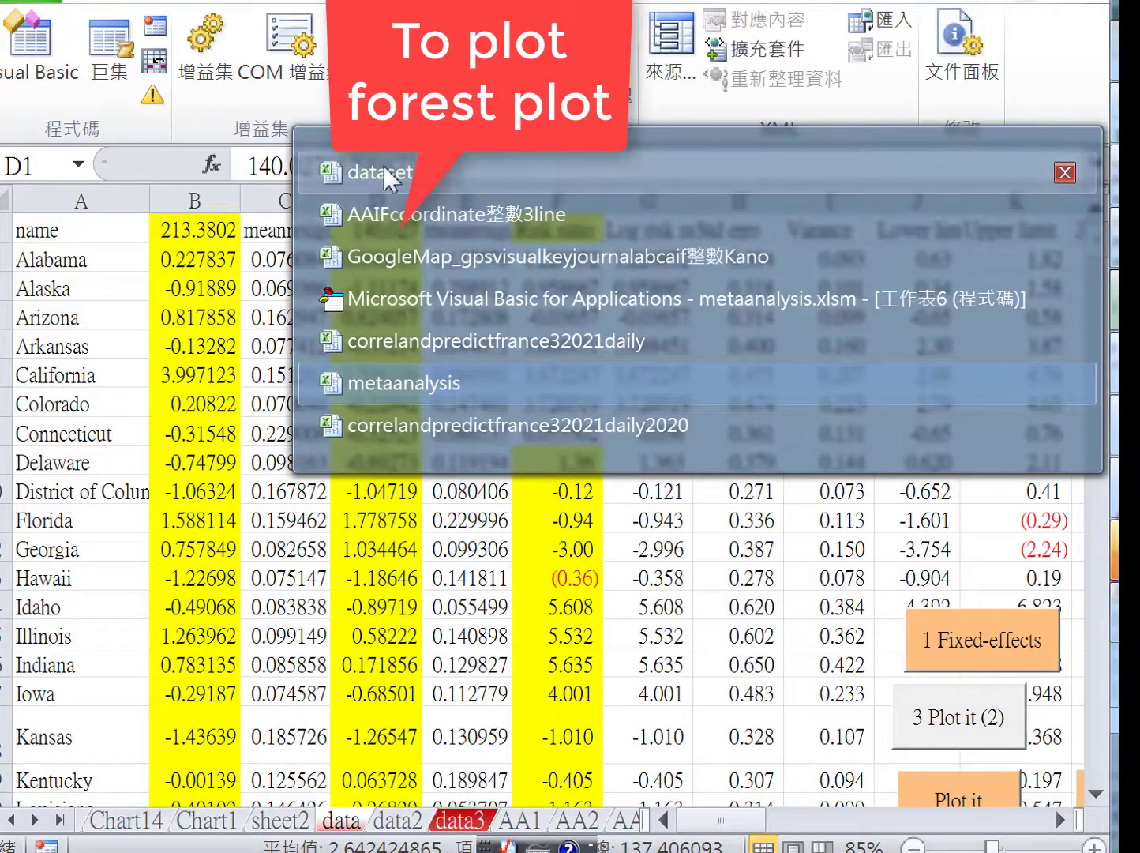
# - Switch to the dataset workbook and check cells N1 and O1 beside the ipindex columns in 工作表8
pyautogui.click(383, 158)
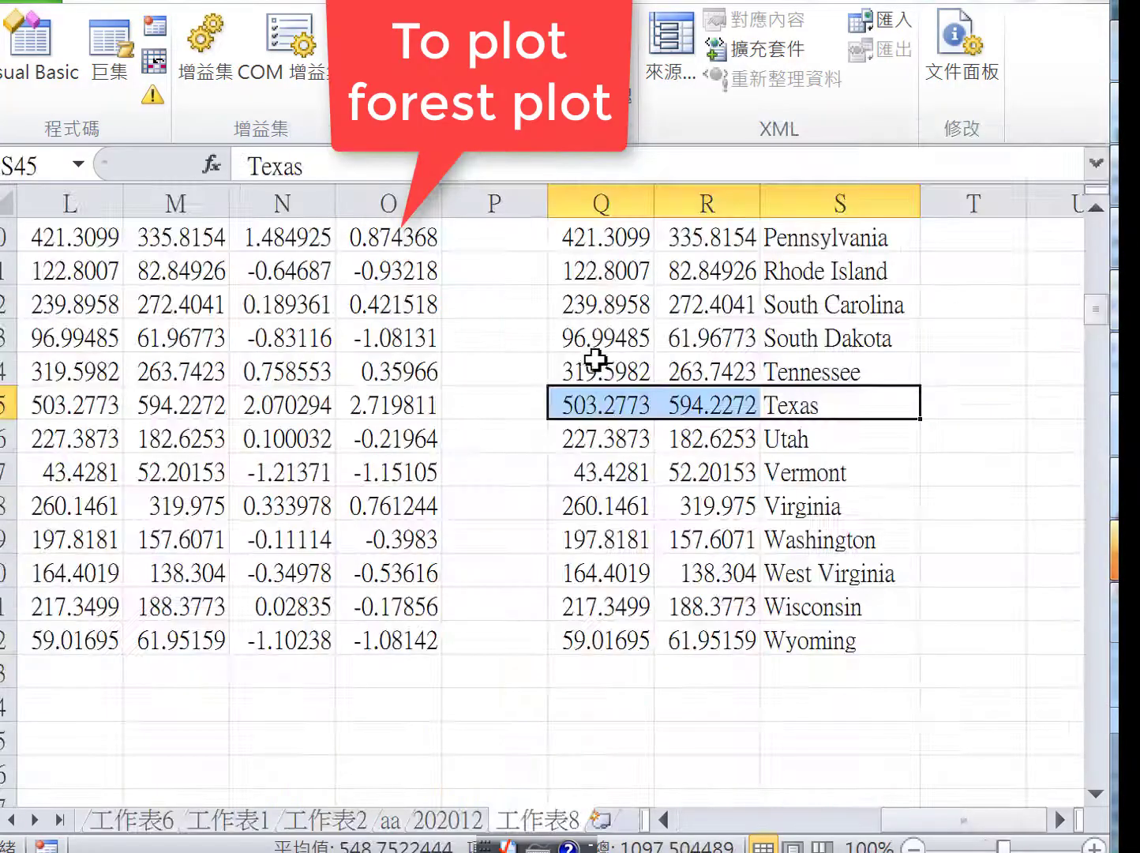
pyautogui.scroll(3, 595, 359)
pyautogui.moveTo(1110, 303); pyautogui.dragTo(1104, 234)
pyautogui.click(595, 241)
pyautogui.click(405, 237)
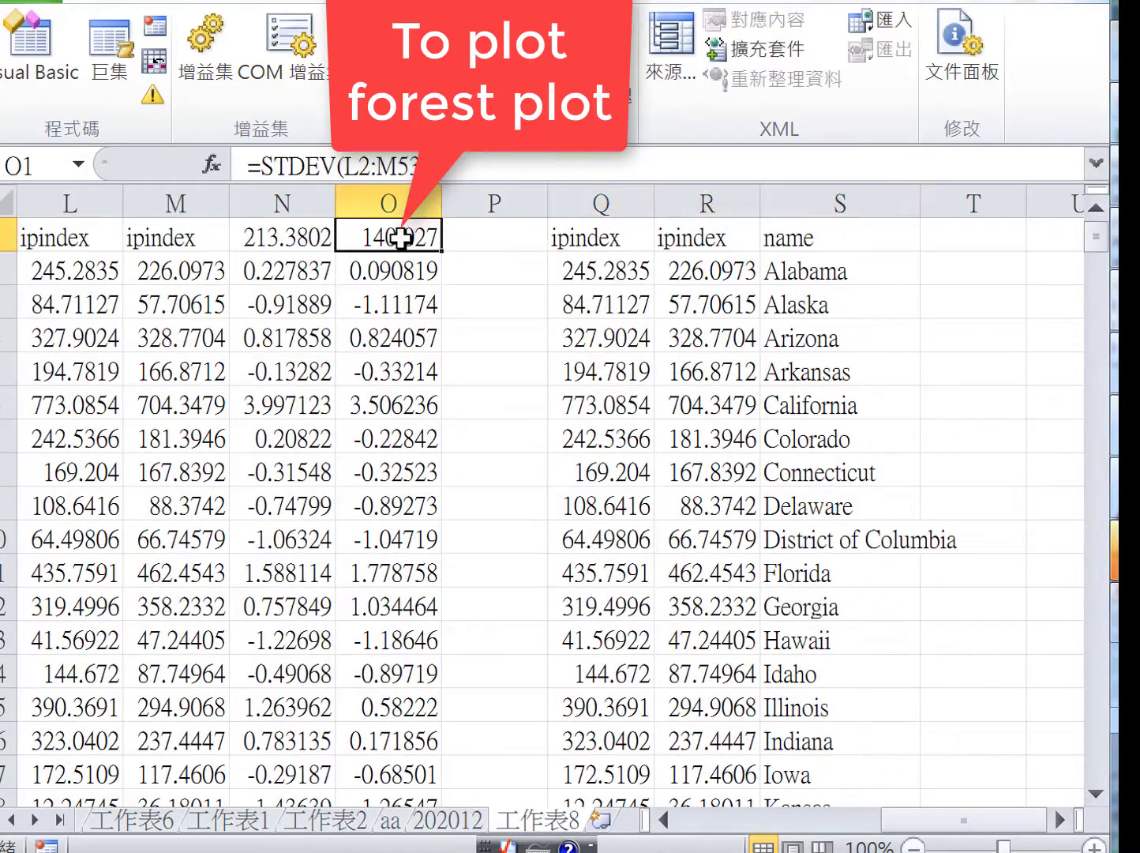
pyautogui.click(288, 233)
# - Inspect the standardised score formulas in columns N and O for Alabama and Arizona
pyautogui.moveTo(269, 275); pyautogui.dragTo(385, 274)
pyautogui.click(385, 273)
pyautogui.click(414, 331)
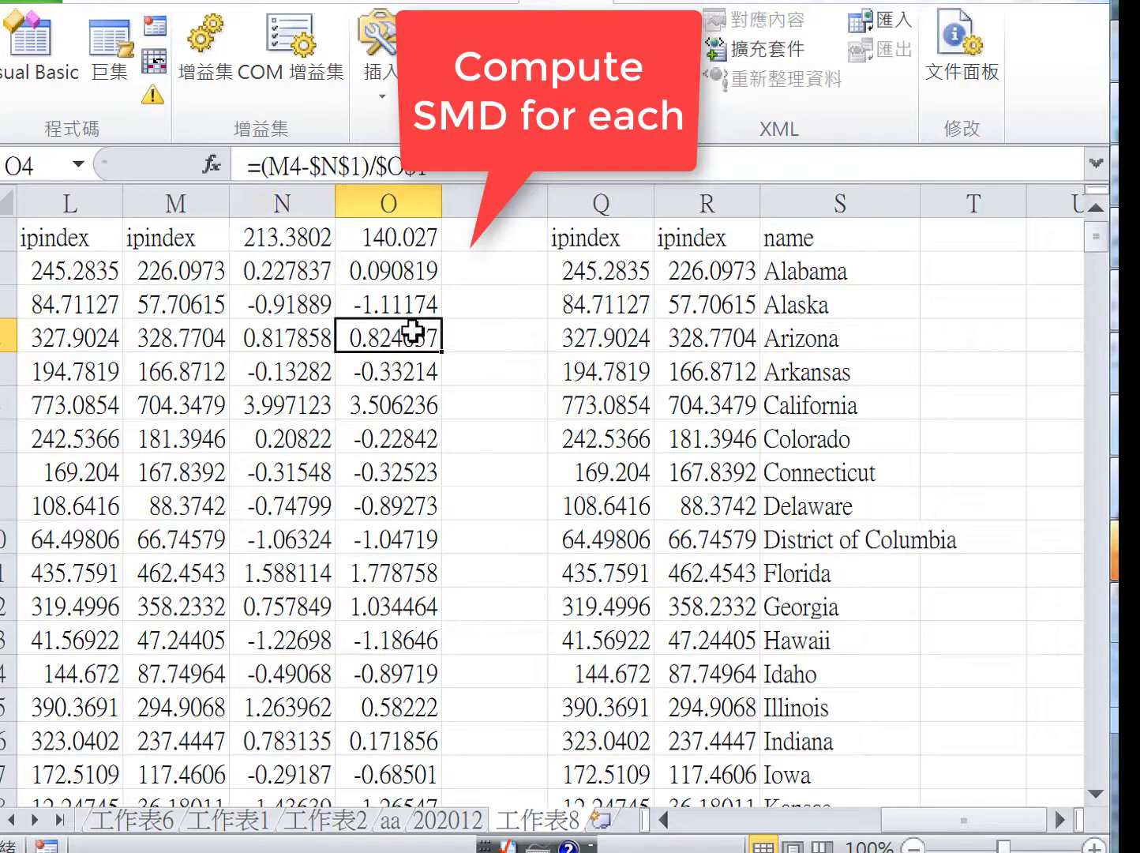
pyautogui.click(397, 273)
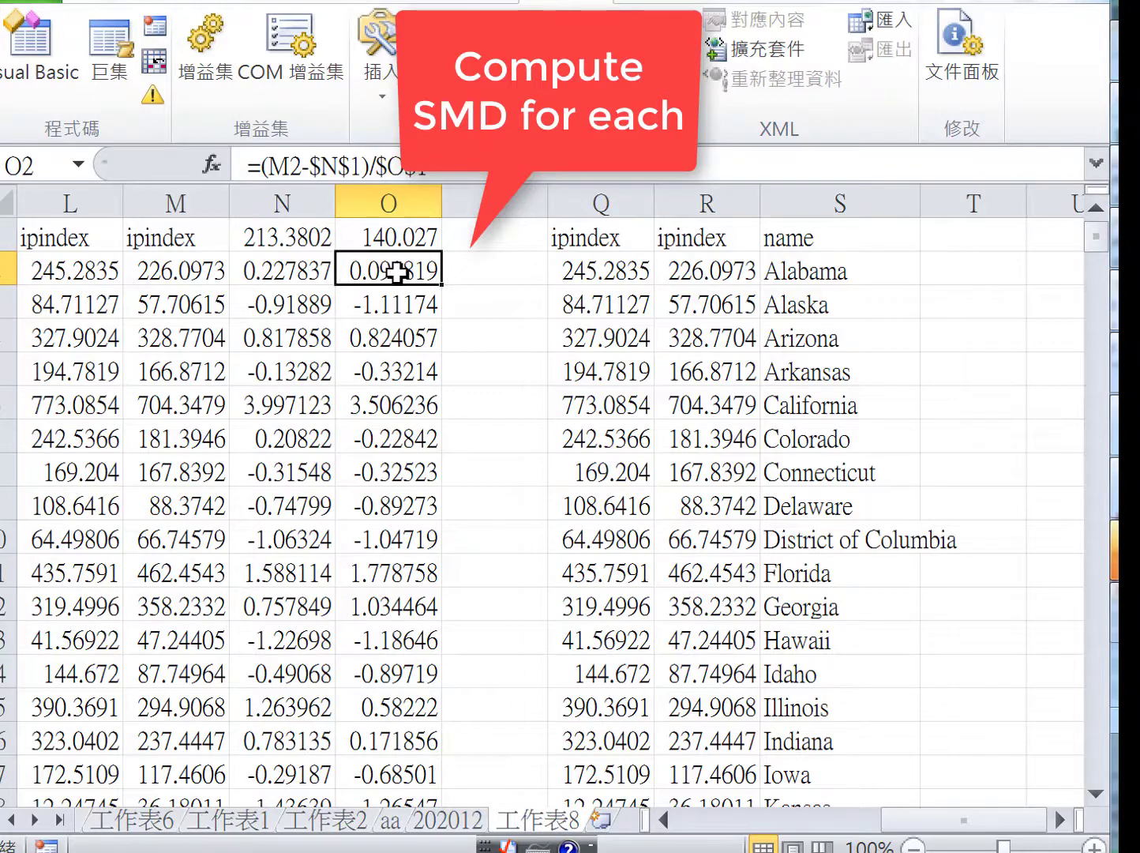
pyautogui.click(397, 331)
# - Select the meanresigual column J beside the Inflection column in 工作表8 to review it
pyautogui.moveTo(244, 343); pyautogui.dragTo(223, 378)
pyautogui.click(222, 378)
pyautogui.click(175, 274)
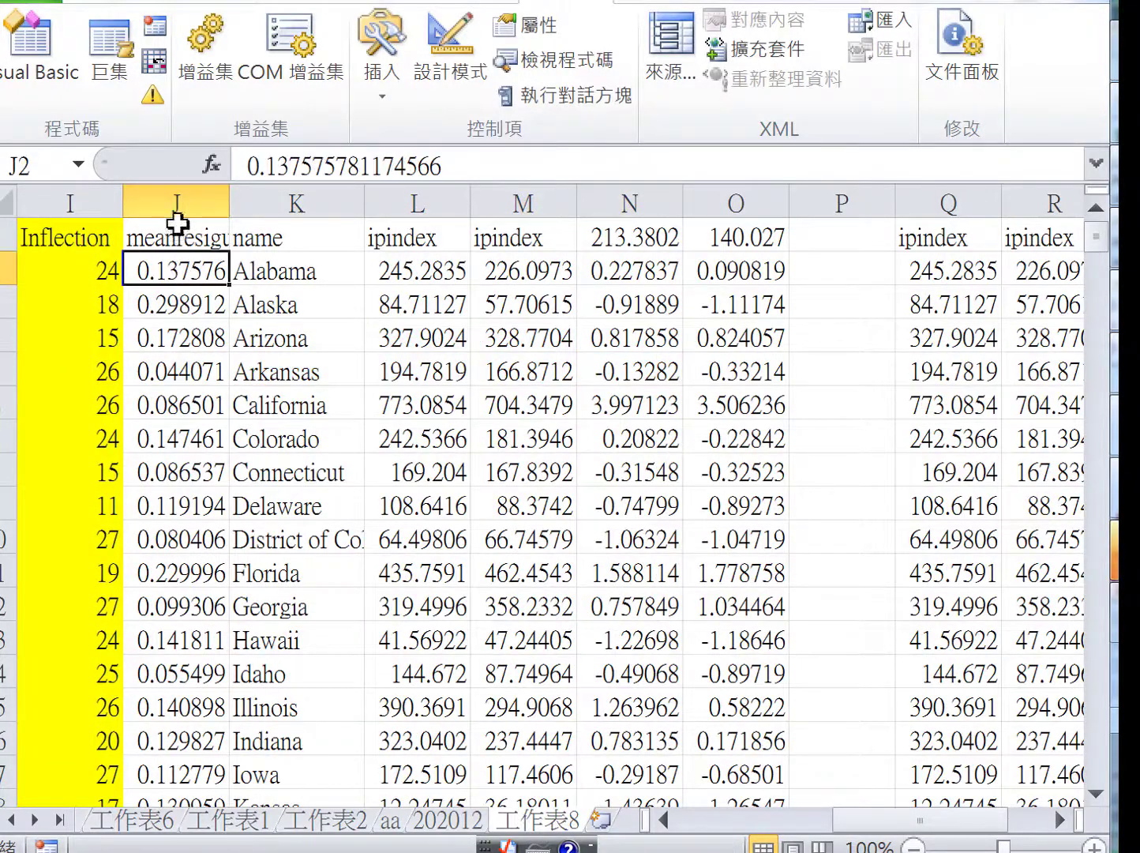
pyautogui.click(174, 202)
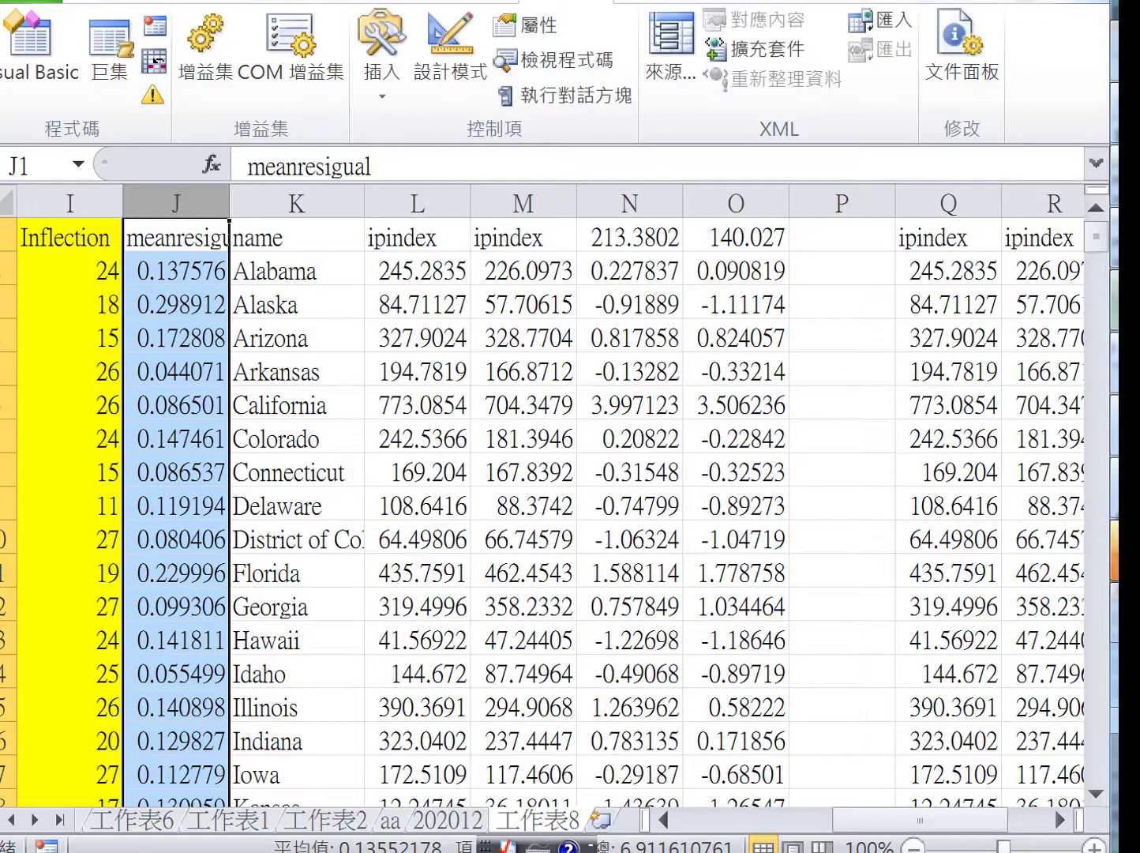
# - Return to the metaanalysis workbook, check California's meanresigual value in C6 and view the SMD effect measure selector
pyautogui.click(454, 394)
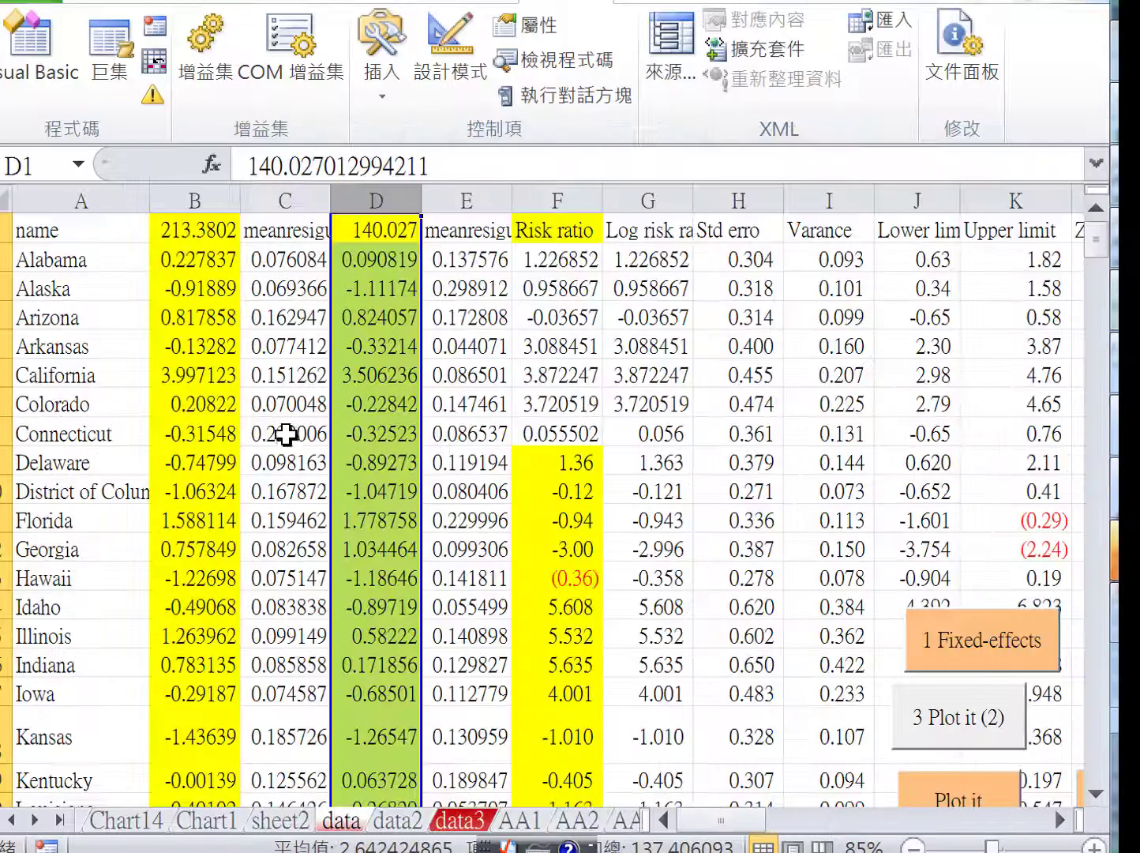
pyautogui.click(306, 386)
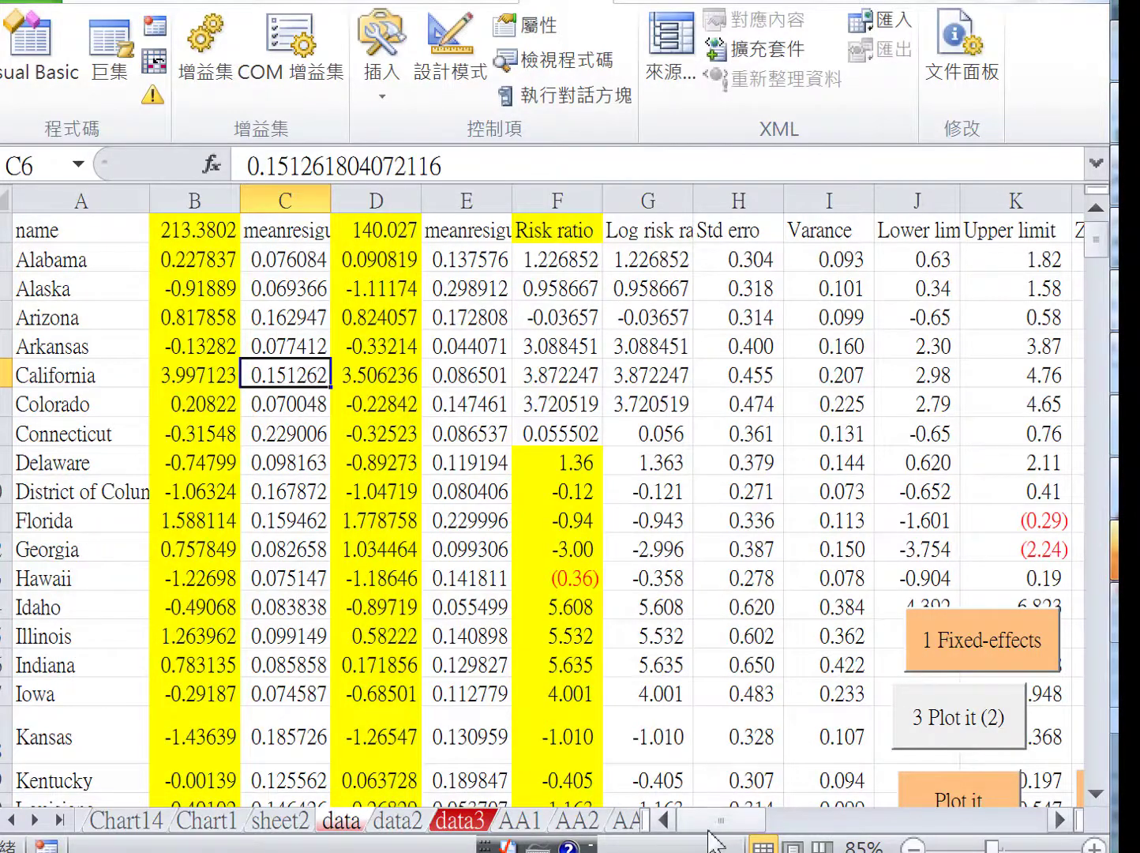
pyautogui.moveTo(709, 825); pyautogui.dragTo(828, 824)
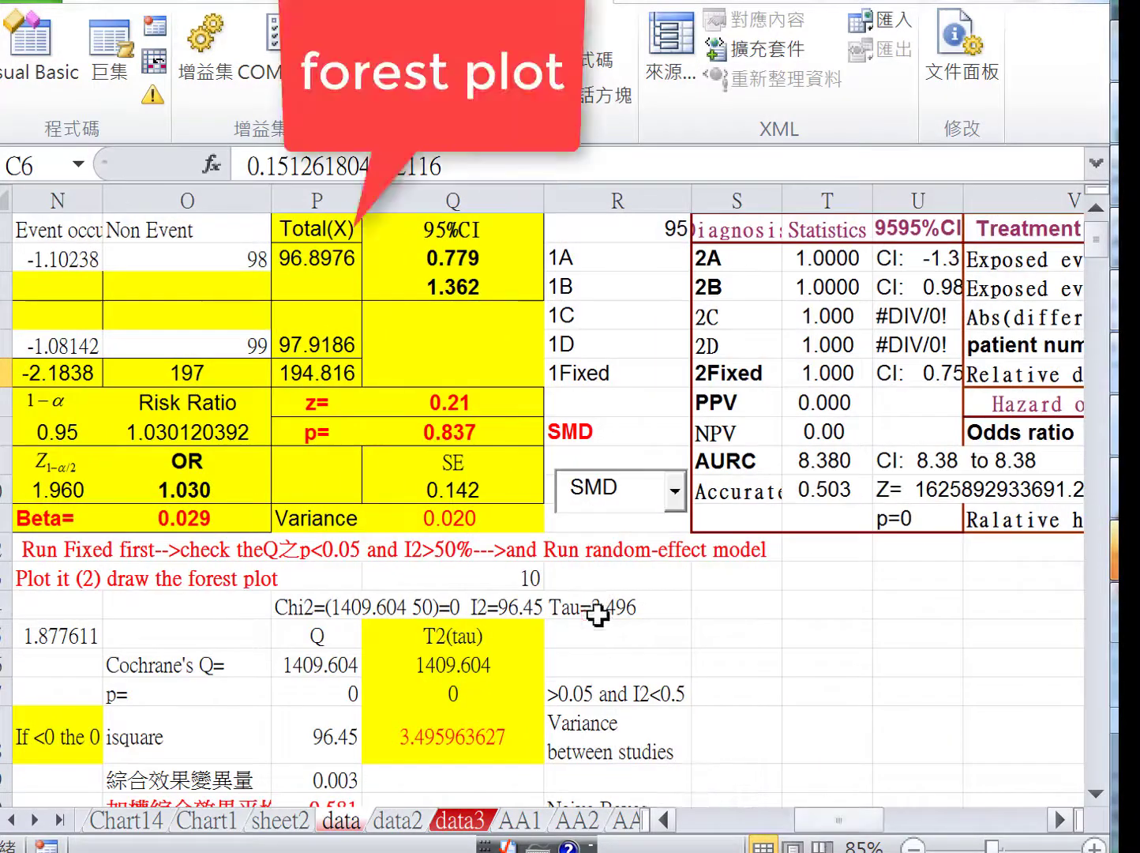
pyautogui.click(675, 491)
pyautogui.click(676, 491)
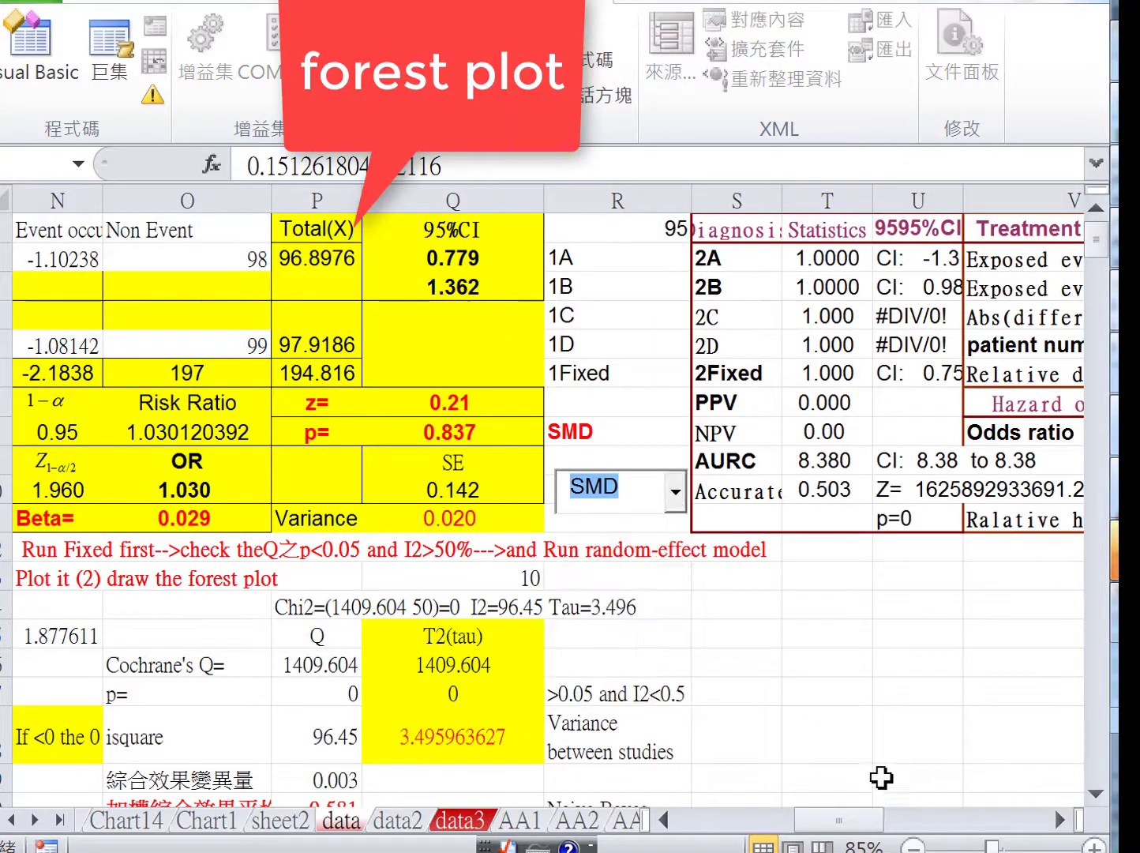
# - Run the 1 Fixed-effects macro on the metaanalysis data sheet
pyautogui.moveTo(838, 820); pyautogui.dragTo(776, 820)
pyautogui.click(429, 460)
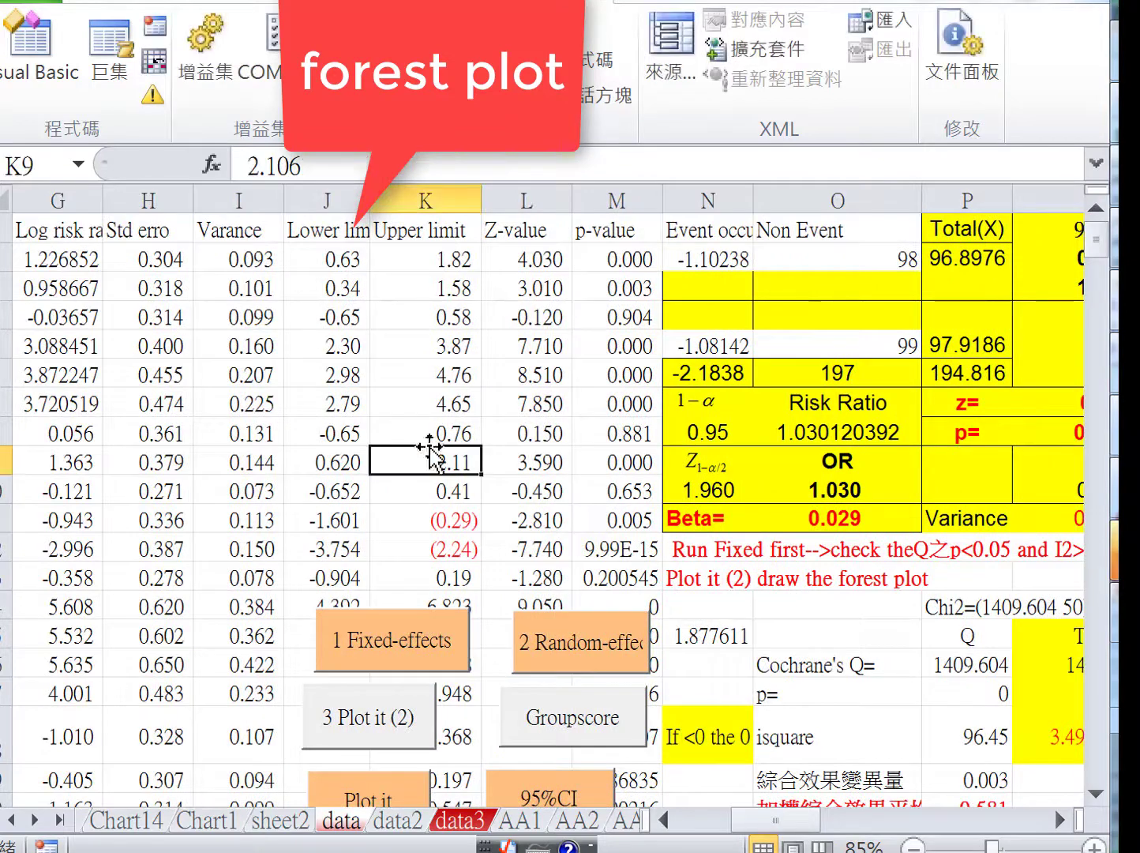
pyautogui.scroll(-2, 430, 458)
pyautogui.click(407, 477)
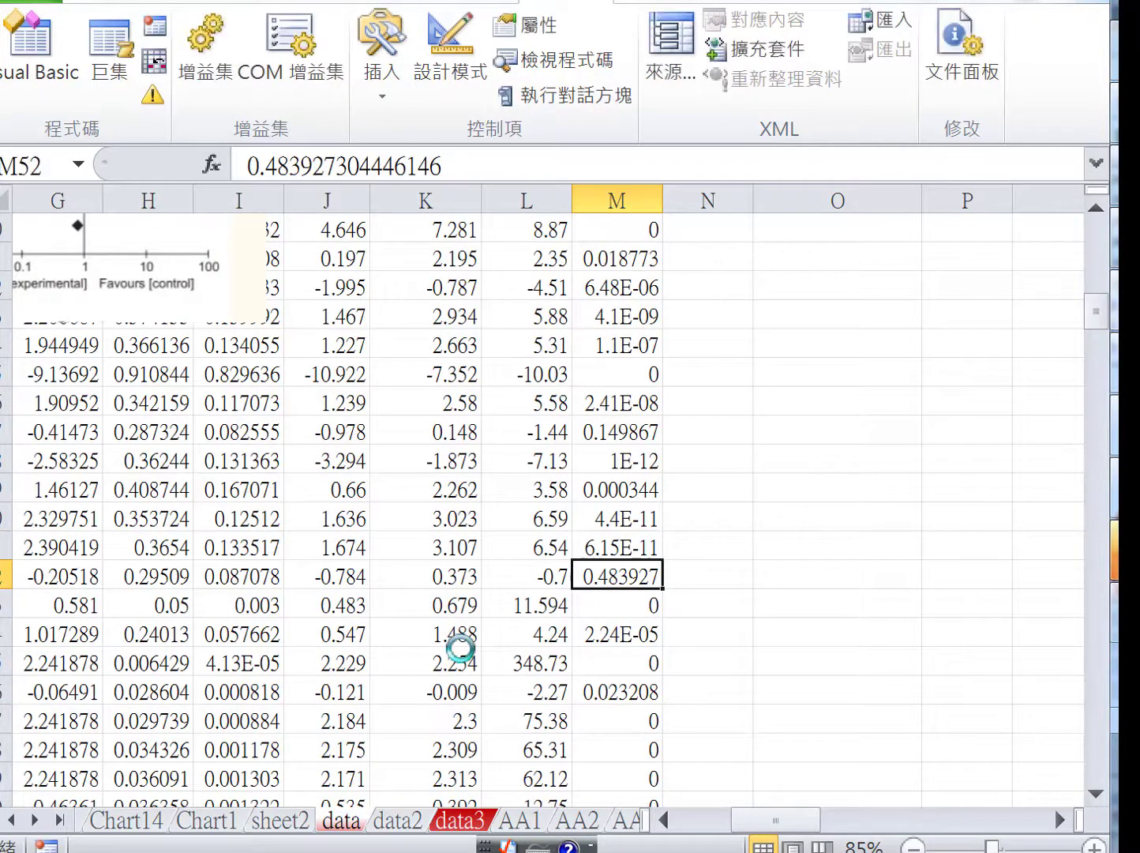
# - Open the data2 sheet and select the state result rows from Alabama to Connecticut, starting at D2
pyautogui.click(462, 662)
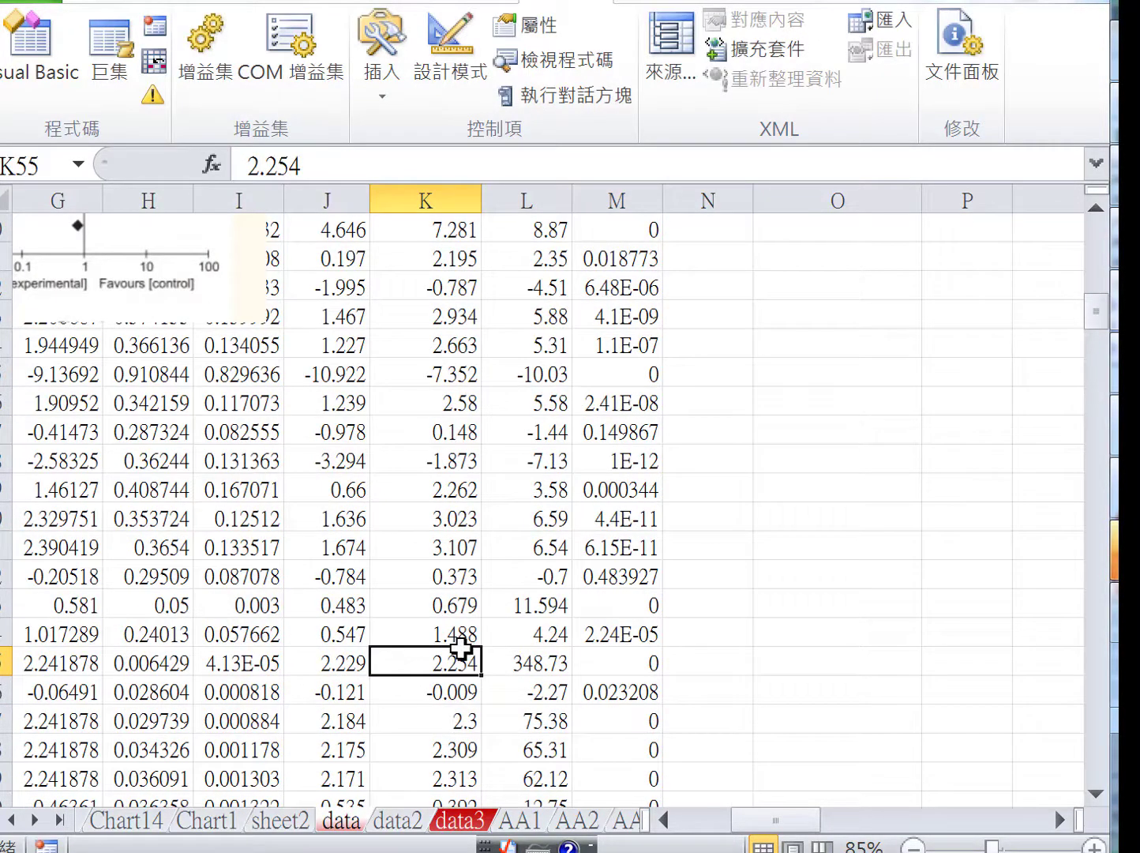
pyautogui.click(396, 822)
pyautogui.moveTo(448, 422); pyautogui.dragTo(79, 407)
pyautogui.click(94, 464)
pyautogui.click(264, 288)
pyautogui.moveTo(266, 288); pyautogui.dragTo(1082, 474)
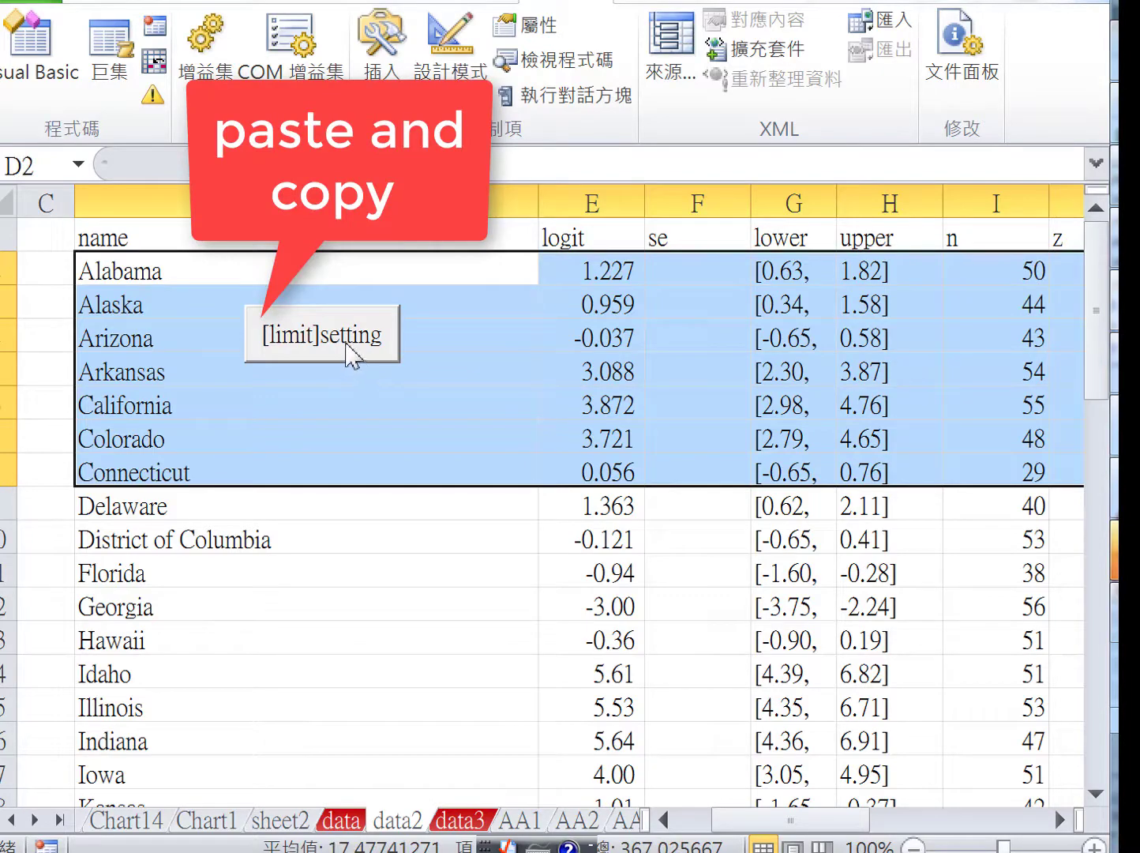
# - Run the [limit]setting macro on data2, clearing all code breakpoints so it continues, and select the rows from Alabama to Colorado
pyautogui.click(323, 335)
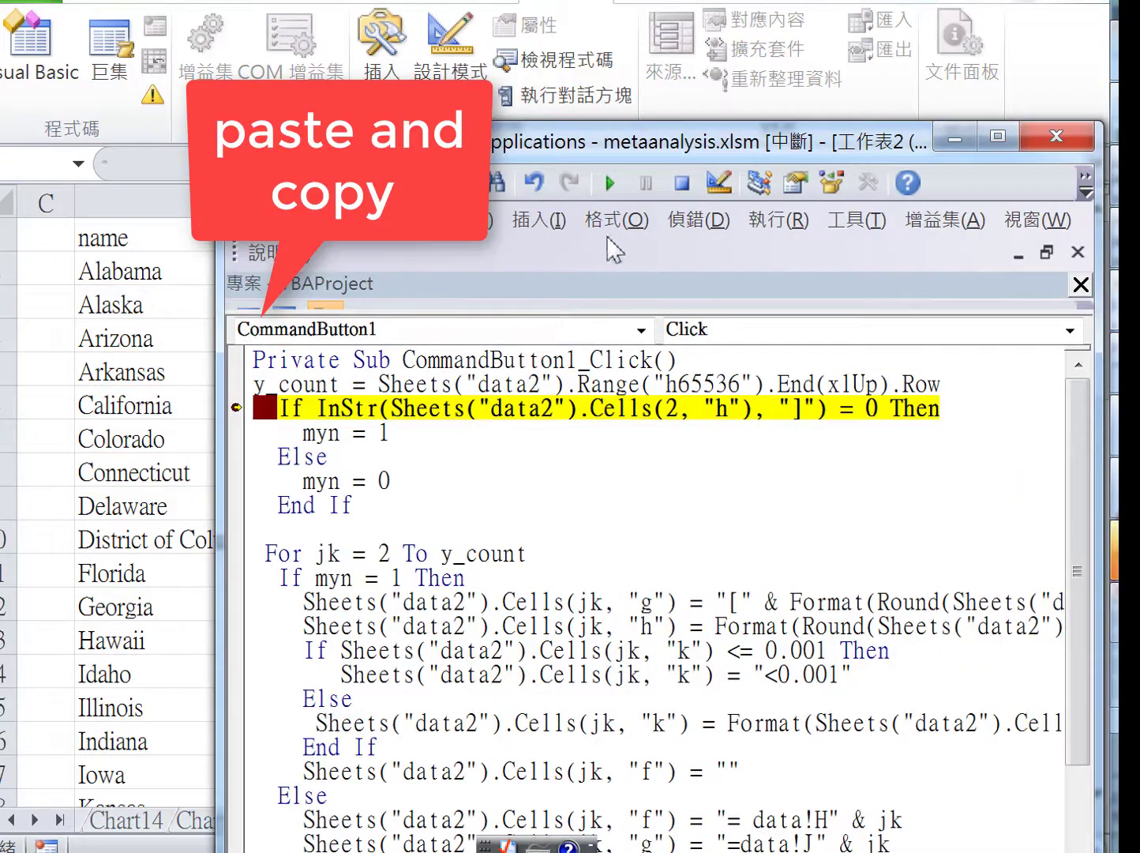
pyautogui.click(698, 219)
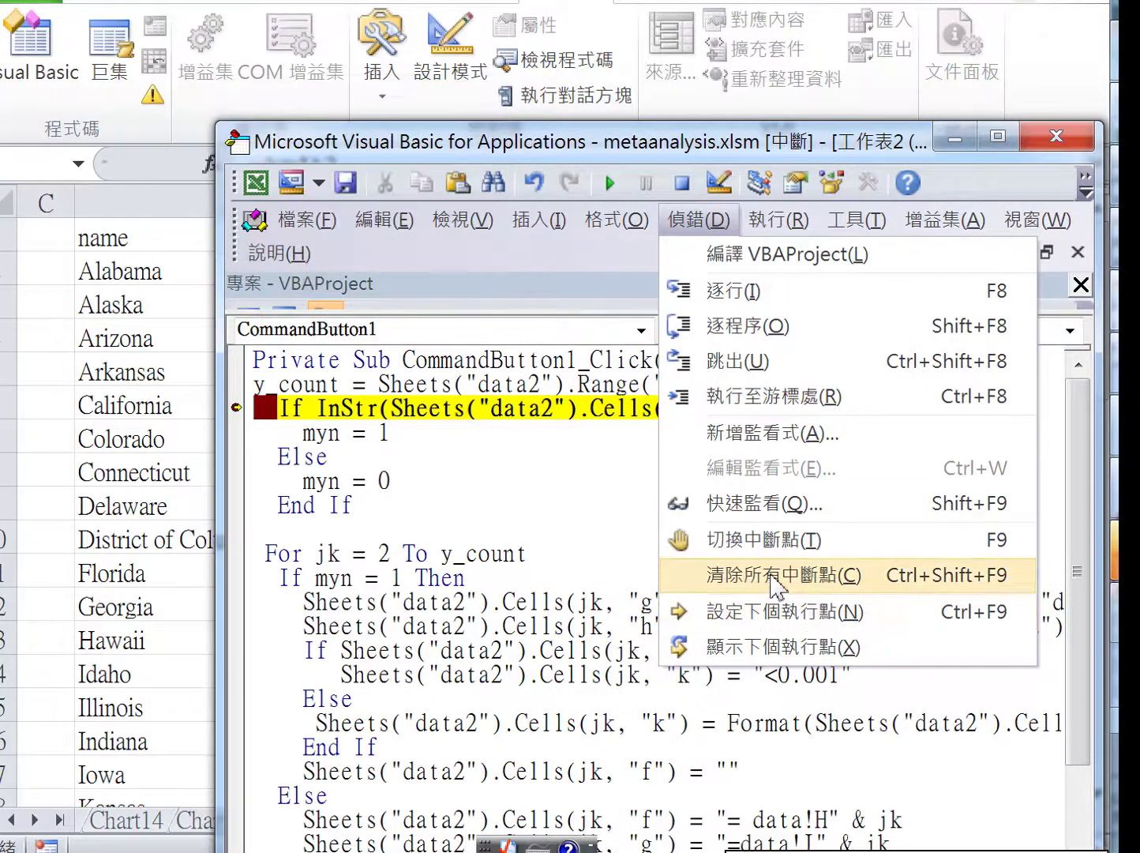
pyautogui.click(778, 575)
pyautogui.click(608, 184)
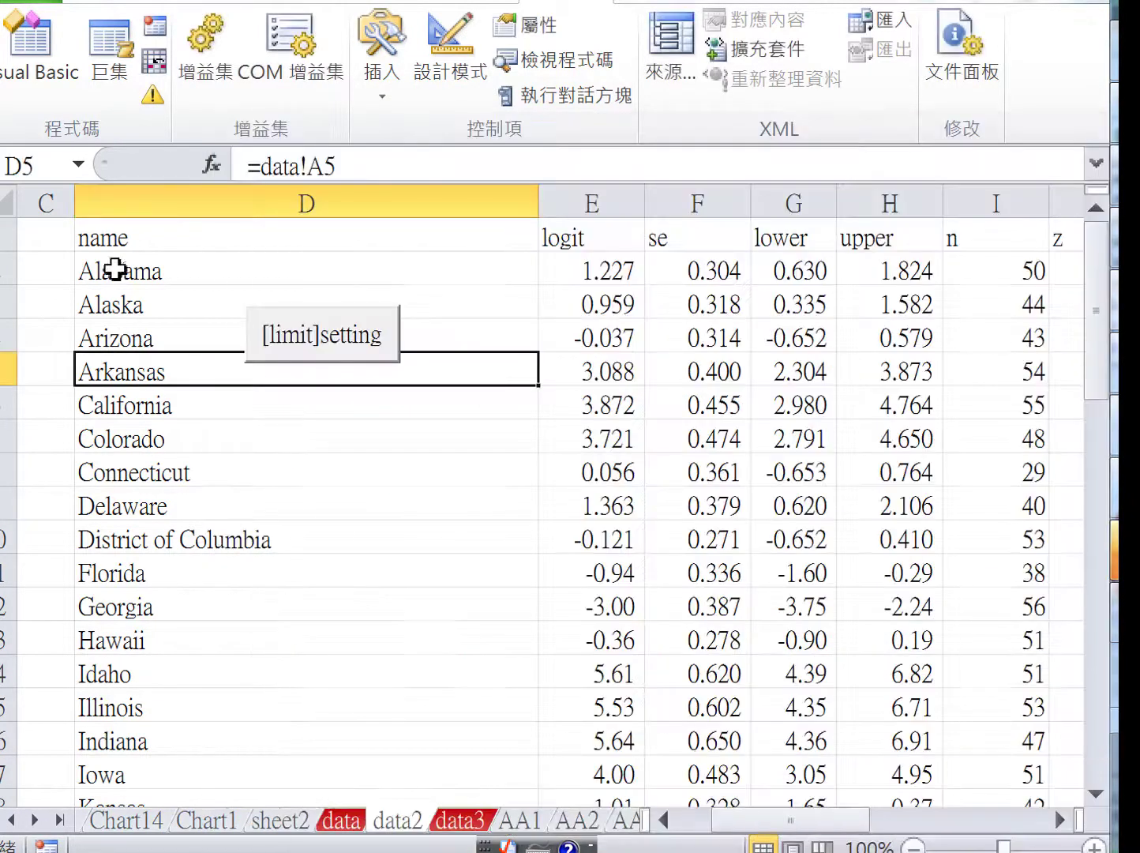
pyautogui.moveTo(117, 269); pyautogui.dragTo(1056, 436)
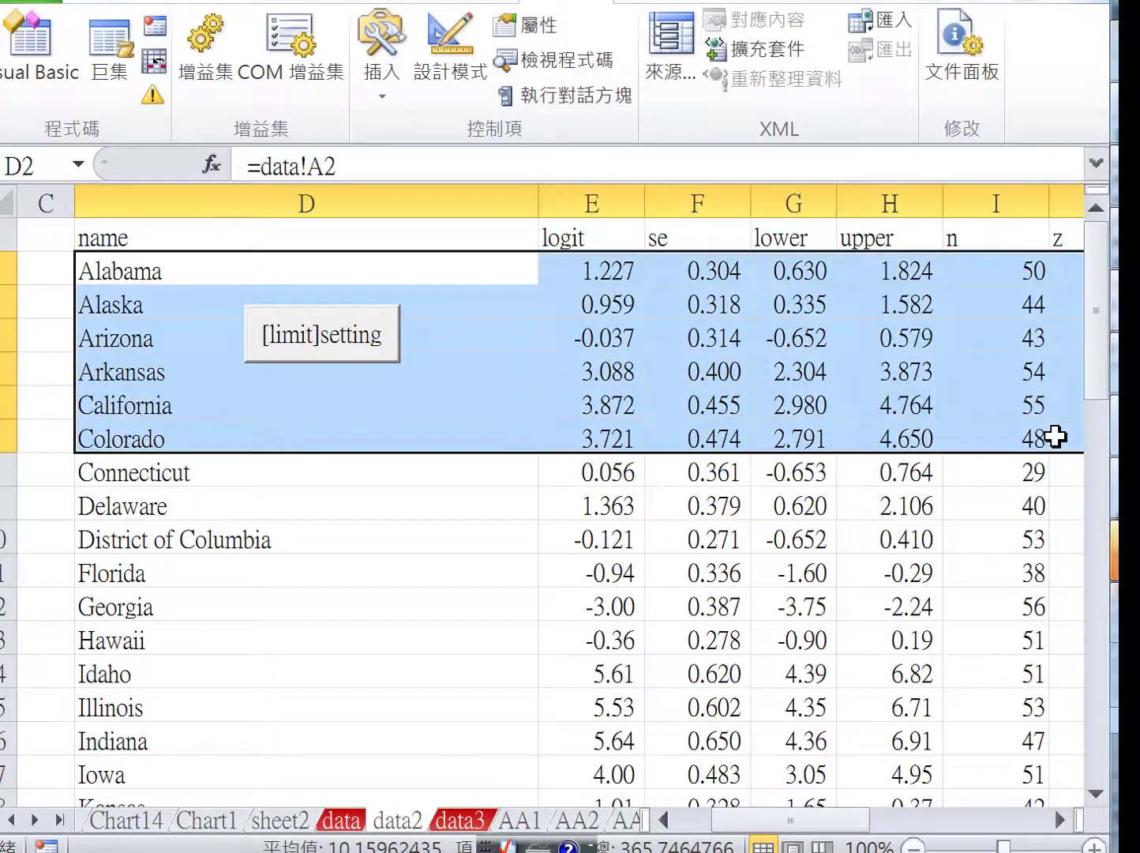
# - Switch to the QSubgrouptest.asp page in the browser and submit the prepared responses with the effect size and scale as filled in
pyautogui.click(686, 852)
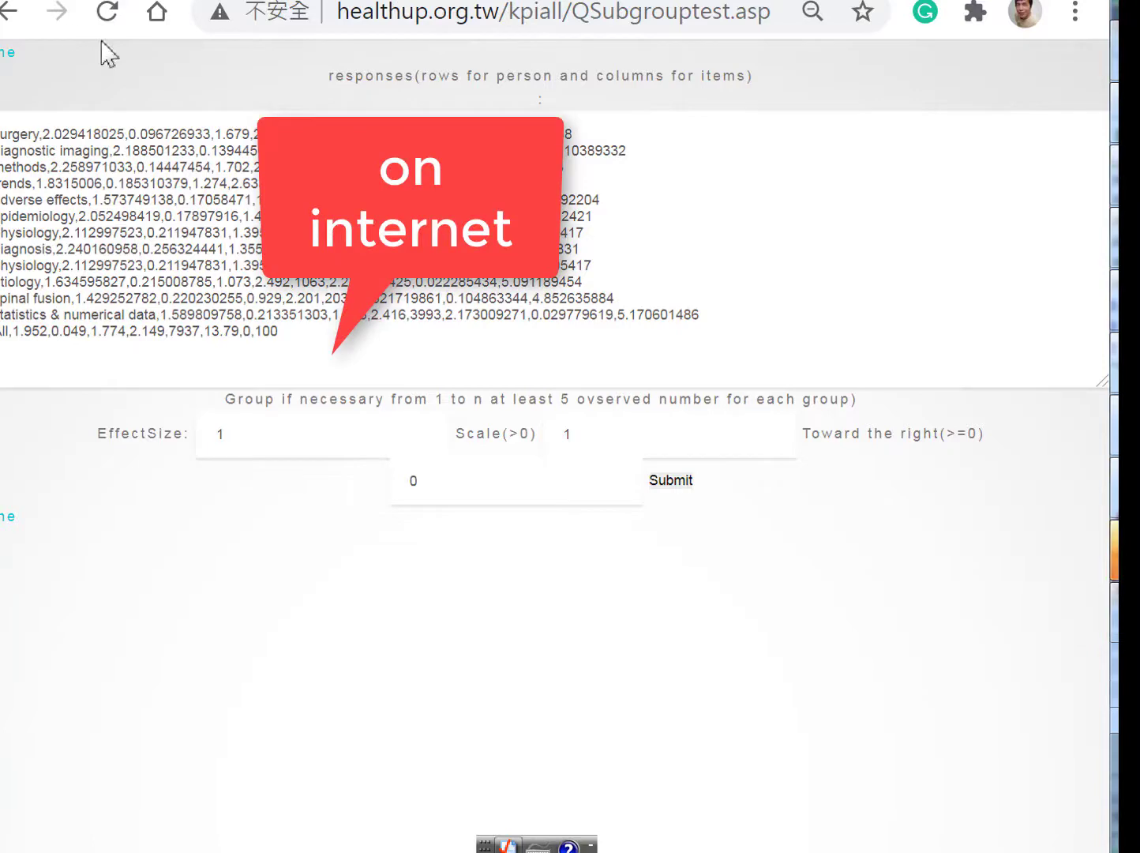
pyautogui.moveTo(72, 200); pyautogui.dragTo(853, 342)
pyautogui.click(670, 267)
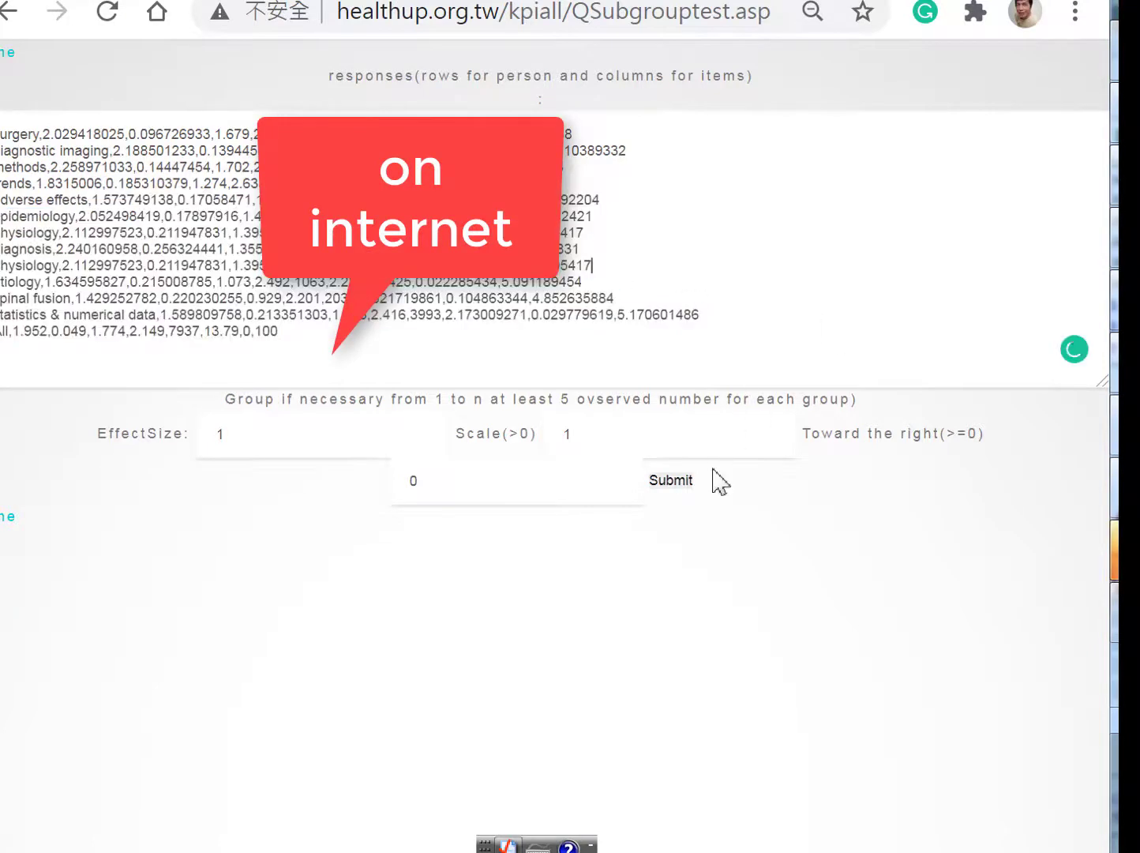
pyautogui.click(676, 487)
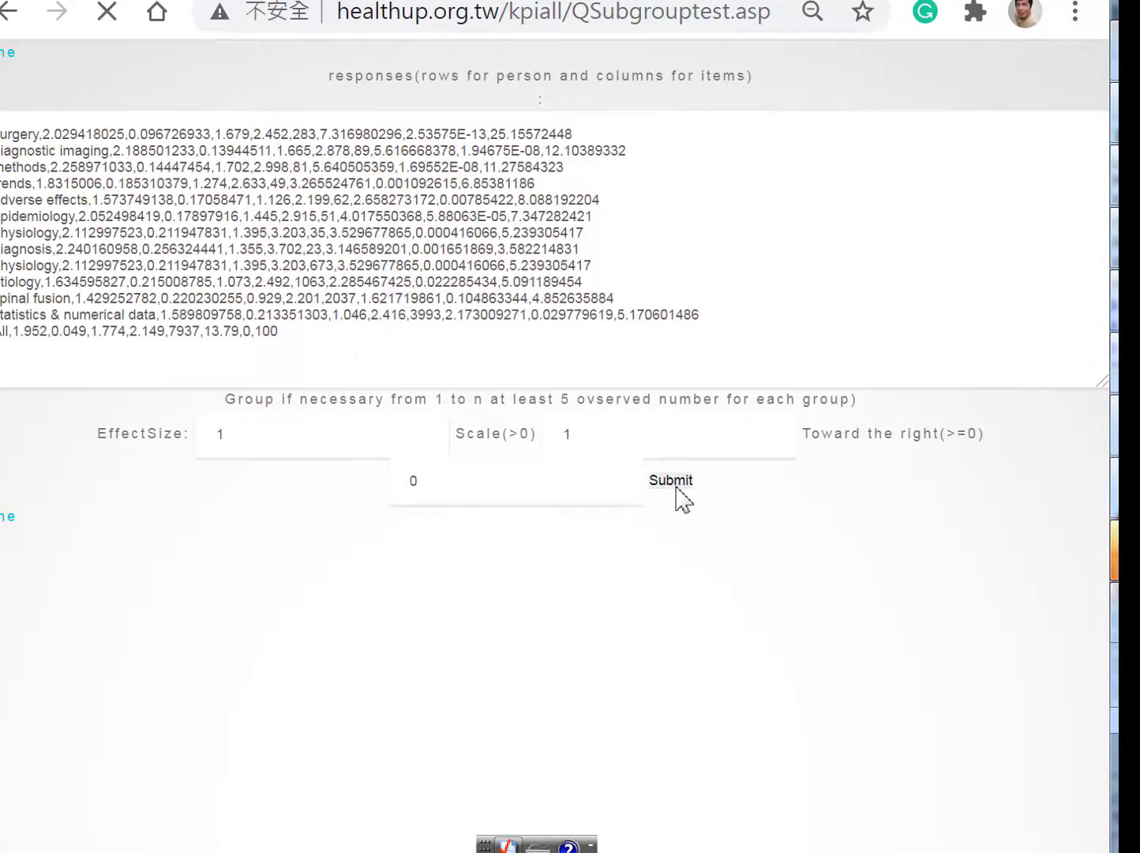
pyautogui.moveTo(675, 609); pyautogui.dragTo(646, 402)
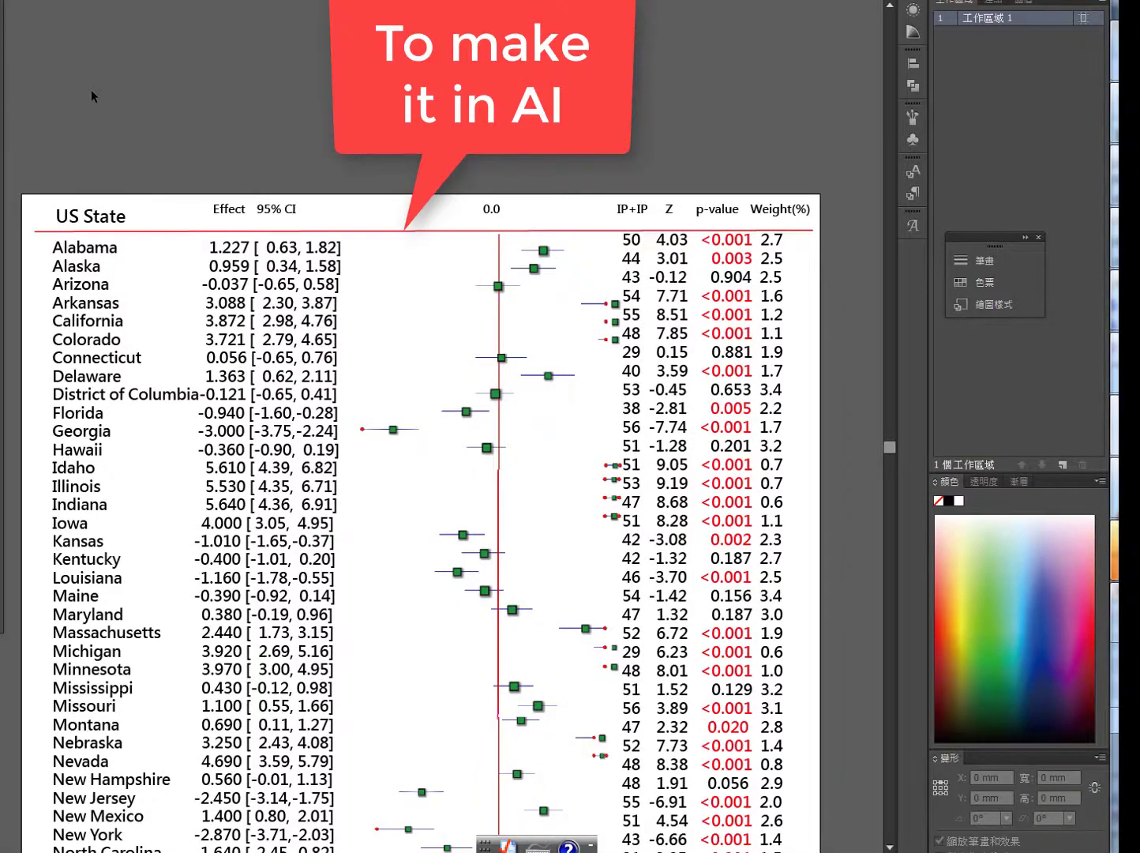
# - Switch to Illustrator and examine the US State forest plot with its effects, confidence intervals, p-values and weights
pyautogui.scroll(-10, 90, 95)
pyautogui.scroll(8, 92, 94)
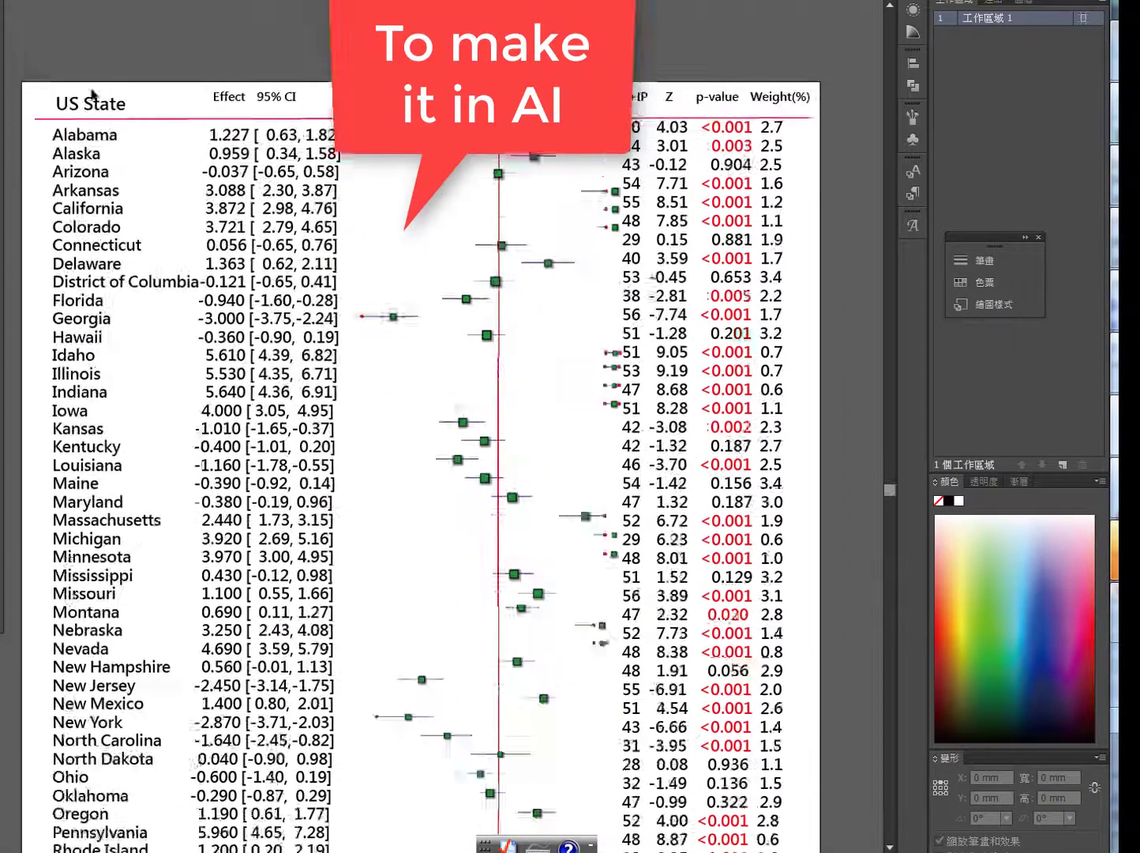
pyautogui.scroll(-5, 94, 94)
pyautogui.scroll(3, 93, 95)
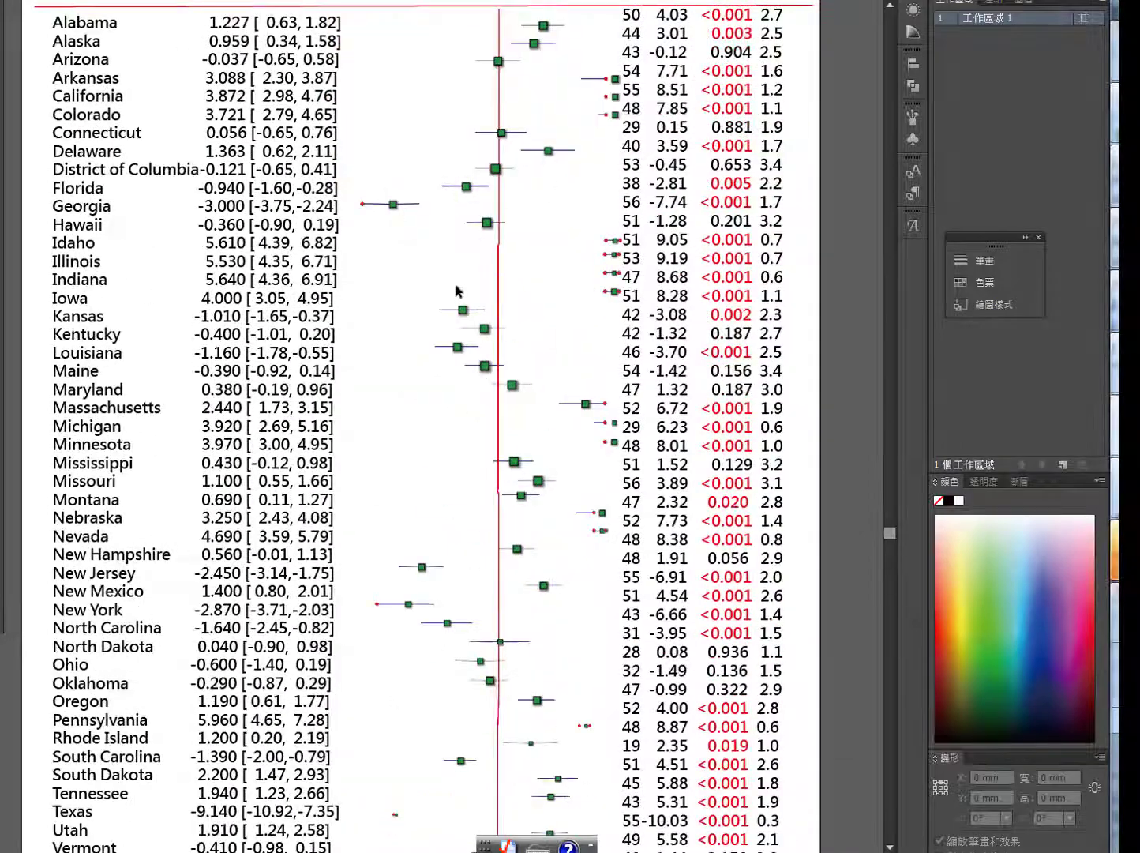
pyautogui.click(671, 187)
pyautogui.click(278, 187)
# - In the correlandpredictfrance32021daily workbook, highlight the SolverSolve statement in the CommandButton5 click code and return to the aa sheet
pyautogui.scroll(-10, 278, 187)
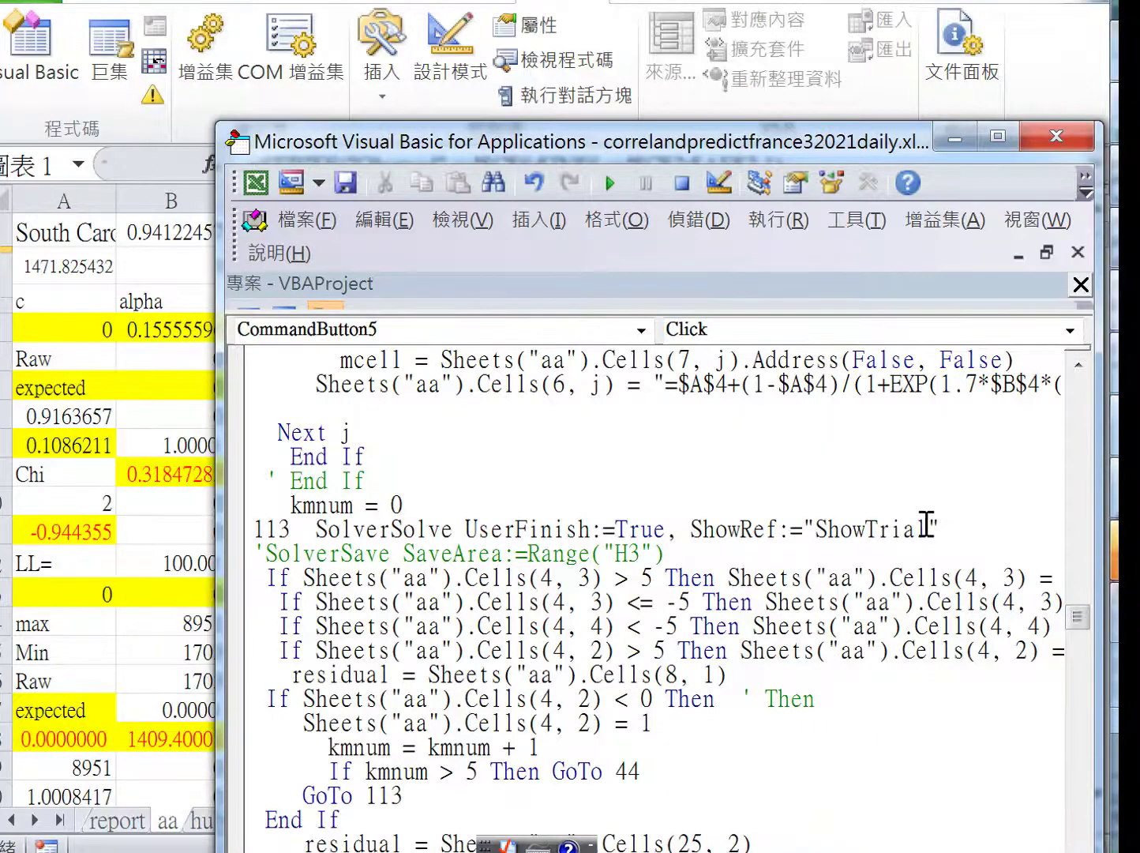
pyautogui.moveTo(967, 532); pyautogui.dragTo(344, 534)
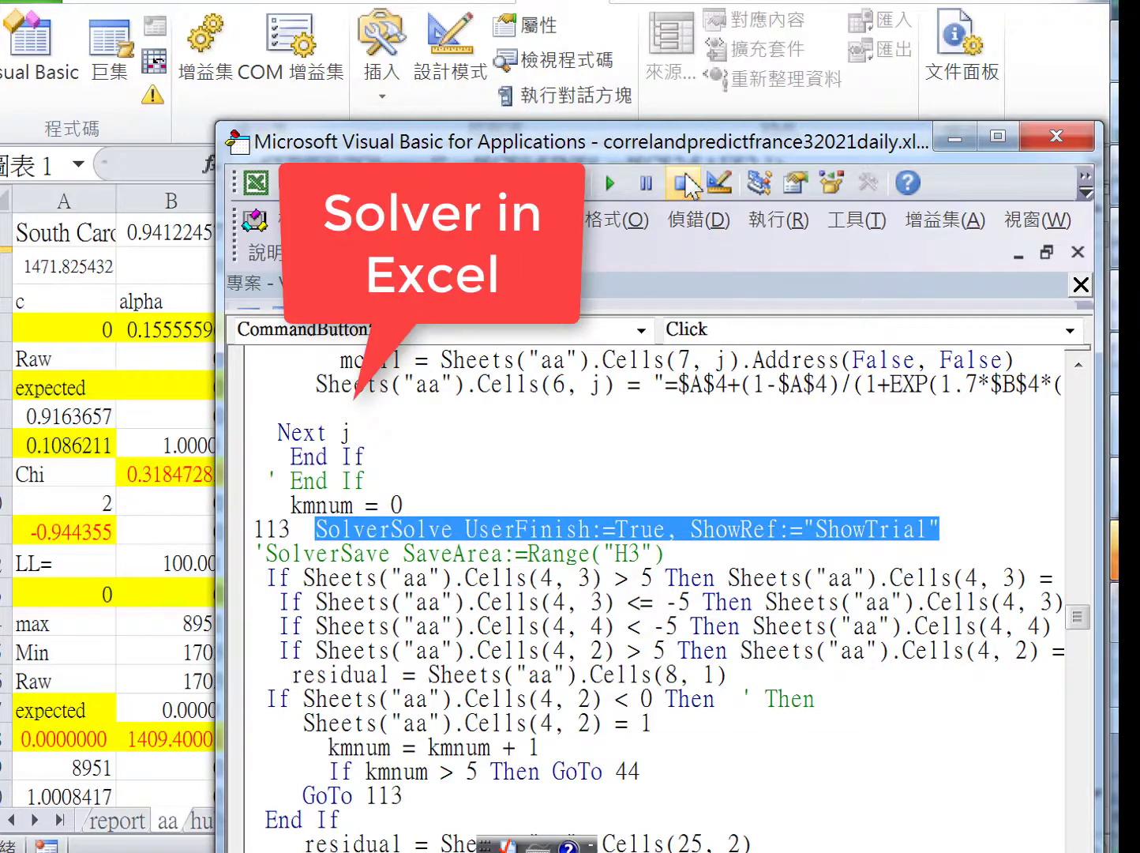
pyautogui.click(157, 384)
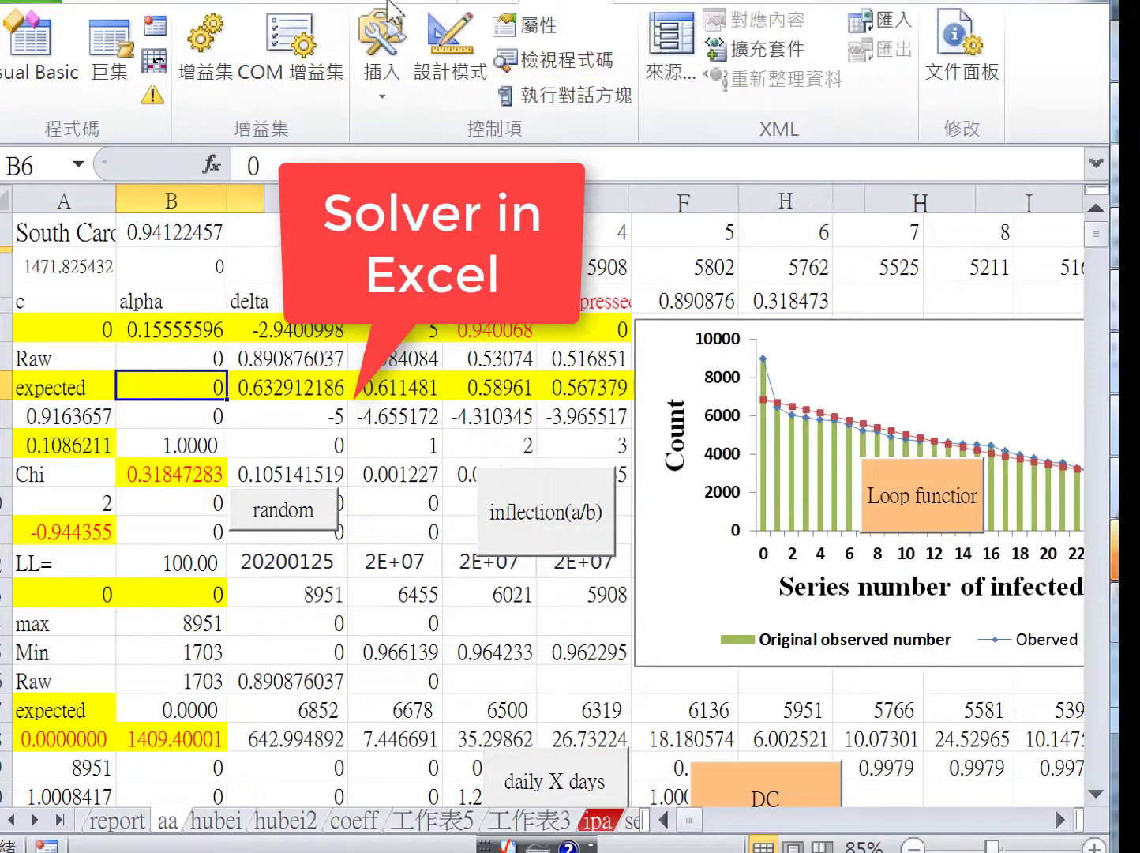
# - Open Excel's Solver on the aa sheet to review its objective, variable cells and constraints, and close it without solving
pyautogui.click(358, 3)
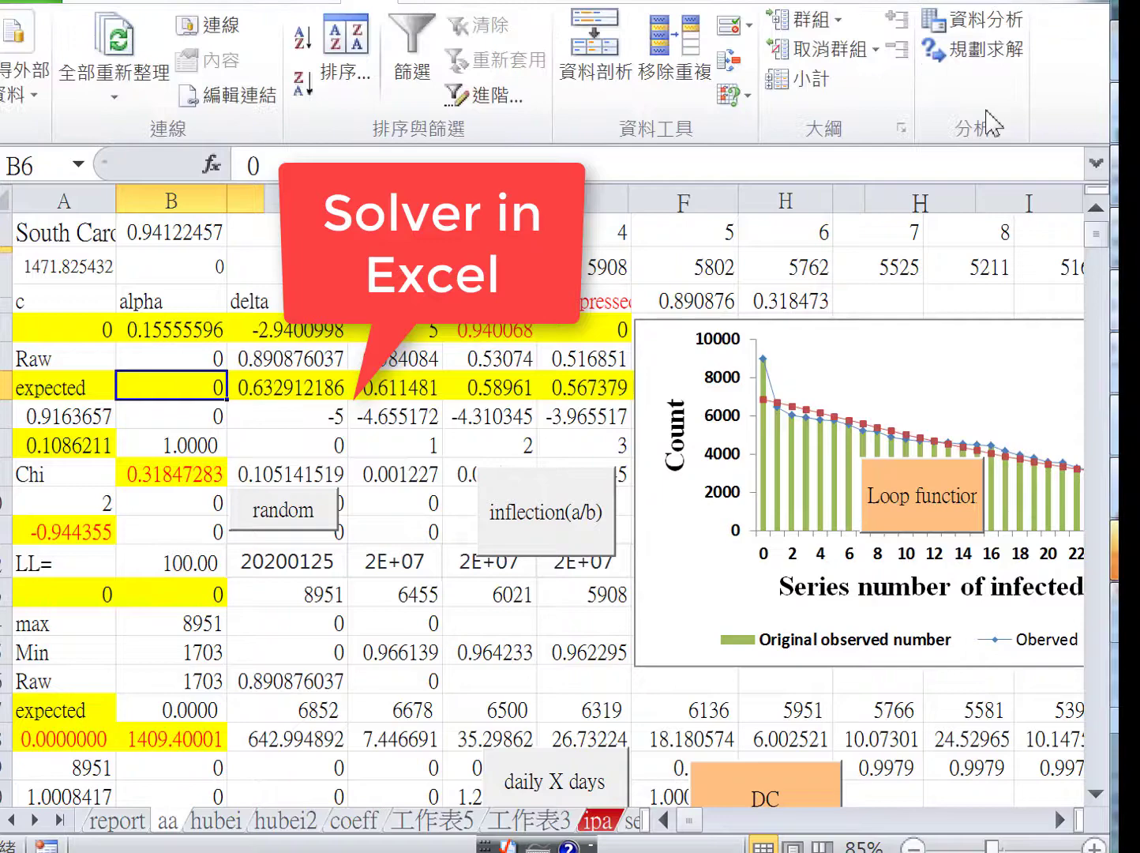
pyautogui.click(973, 49)
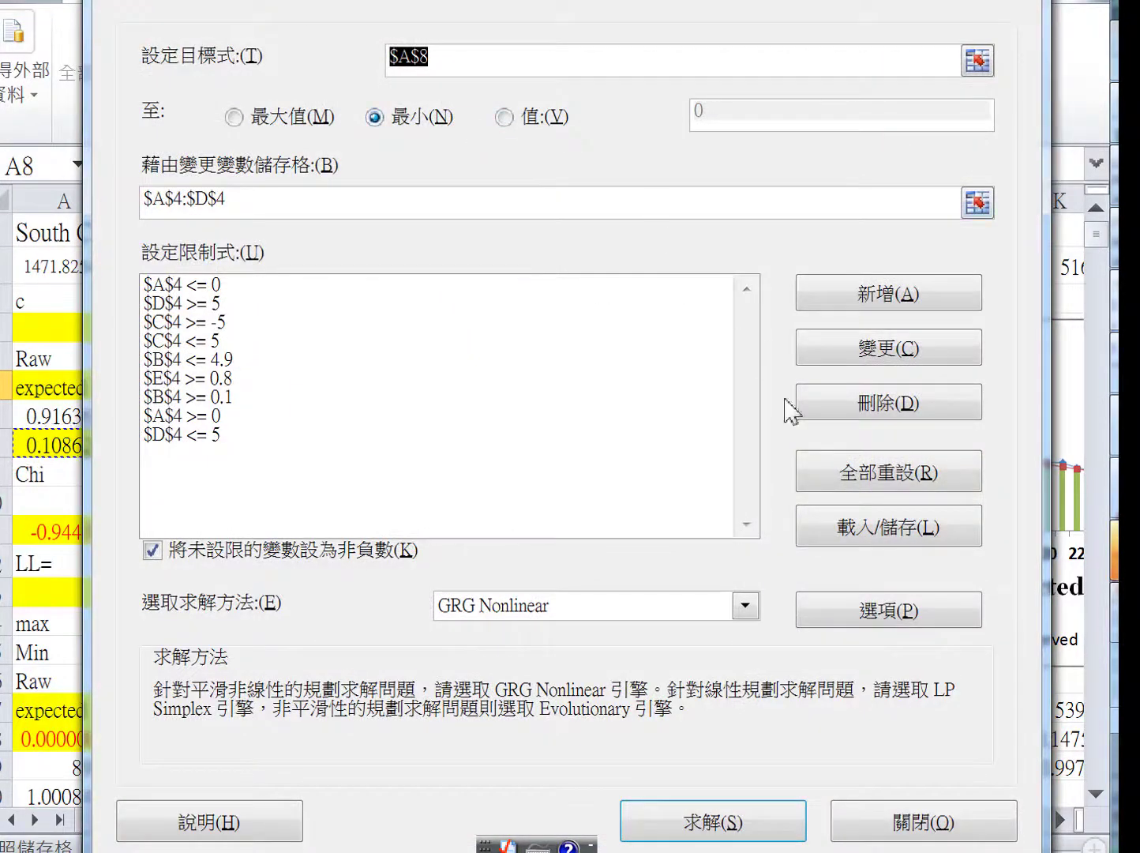
pyautogui.moveTo(717, 6); pyautogui.dragTo(631, 21)
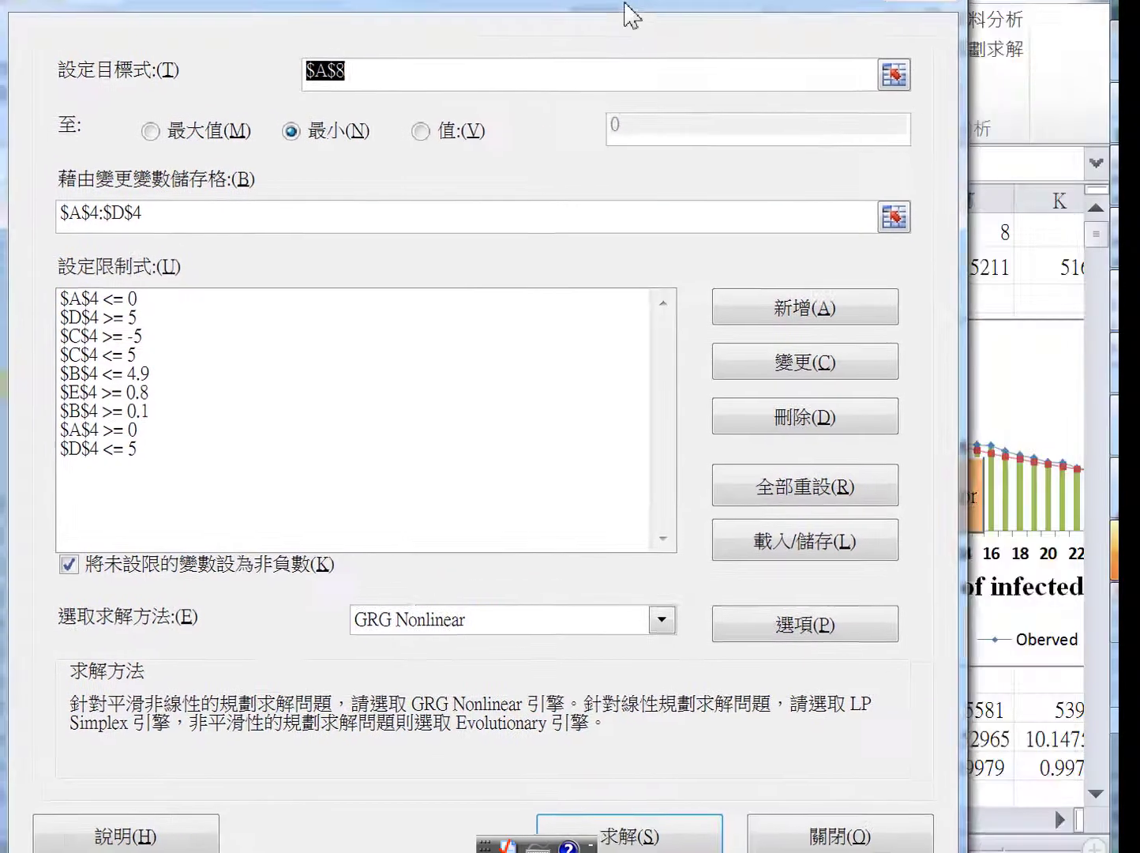
pyautogui.click(912, 4)
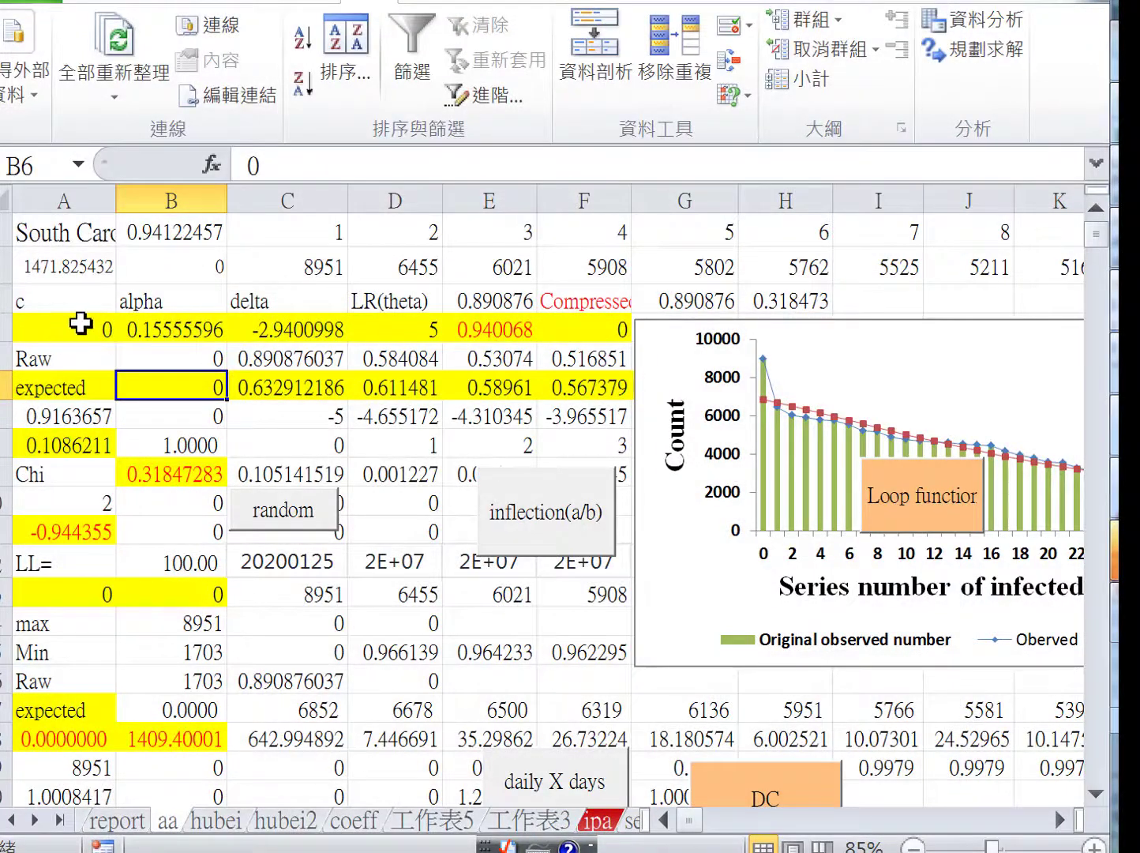
# - Select the model parameters A4:C4, inspect the correlation formula in E4 and look over the residual row and chart below
pyautogui.moveTo(80, 324); pyautogui.dragTo(251, 326)
pyautogui.scroll(-2, 472, 353)
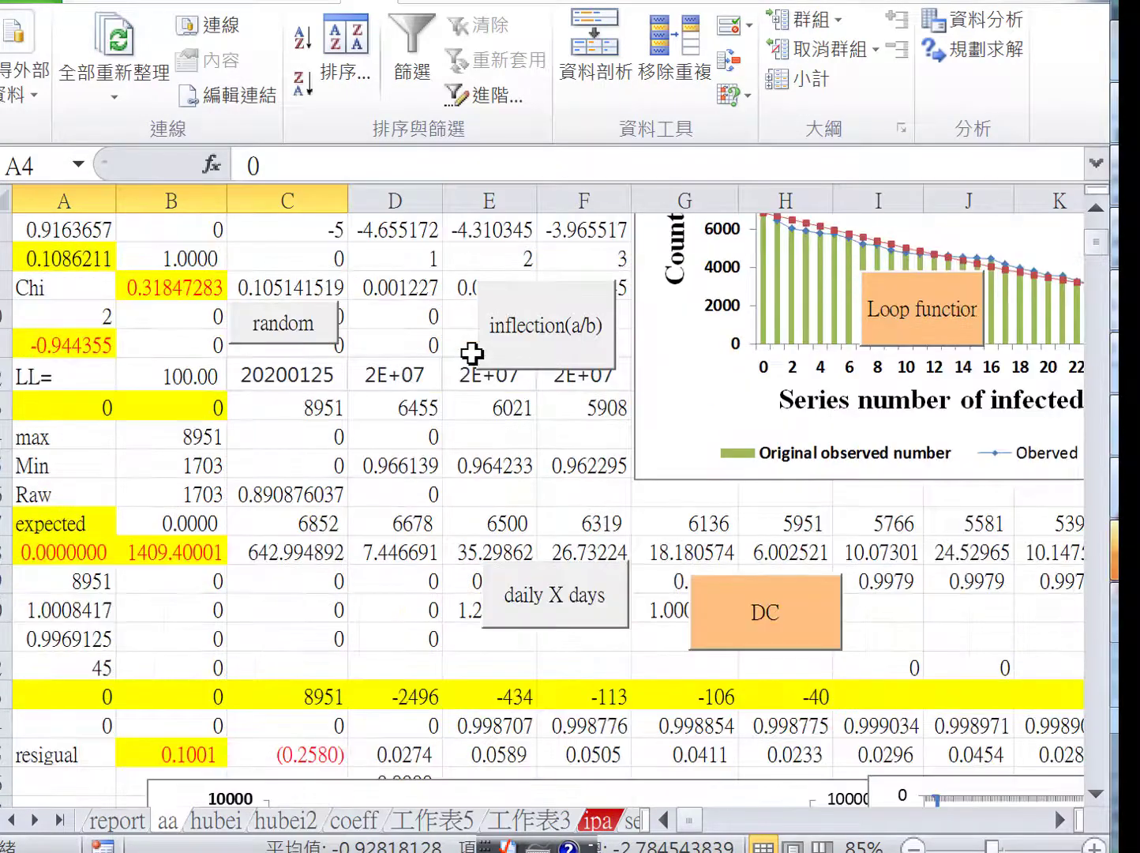
pyautogui.scroll(2, 473, 353)
pyautogui.click(459, 323)
pyautogui.scroll(-5, 500, 377)
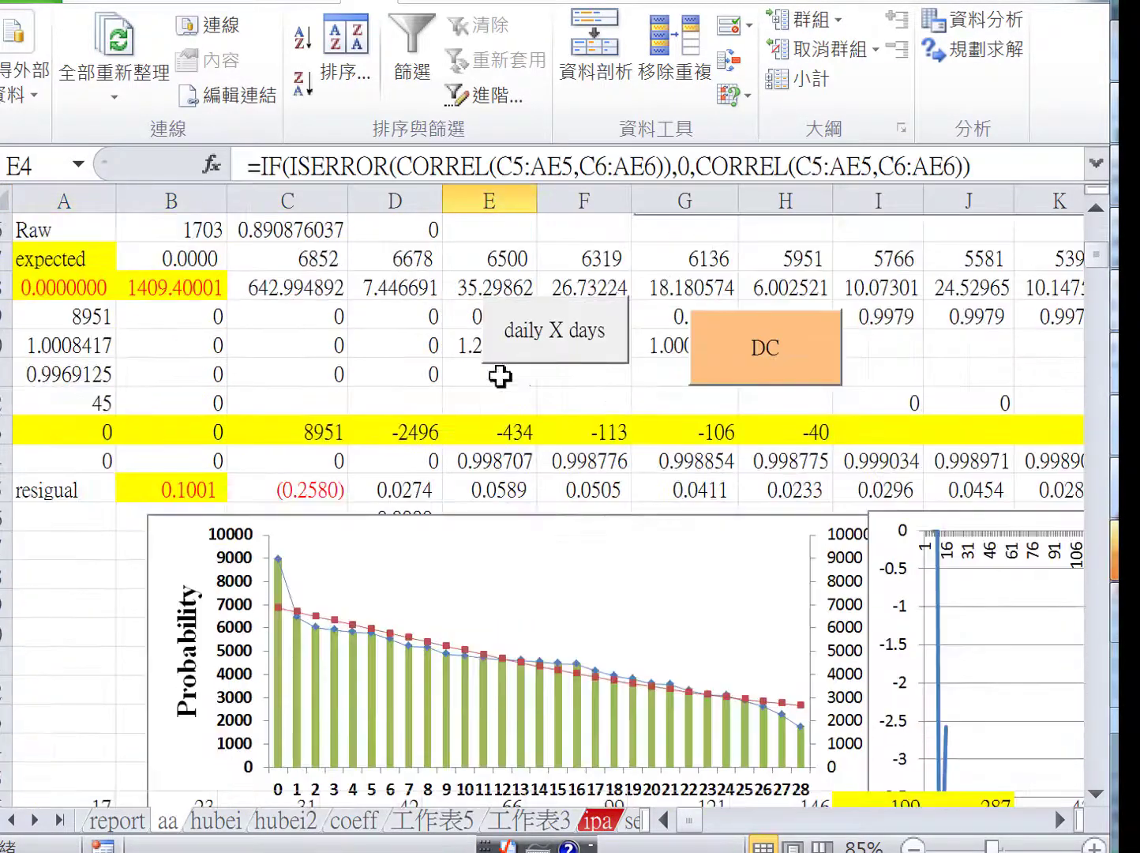
# - Run the DC macro on the aa sheet and select column AB, day 26
pyautogui.click(752, 357)
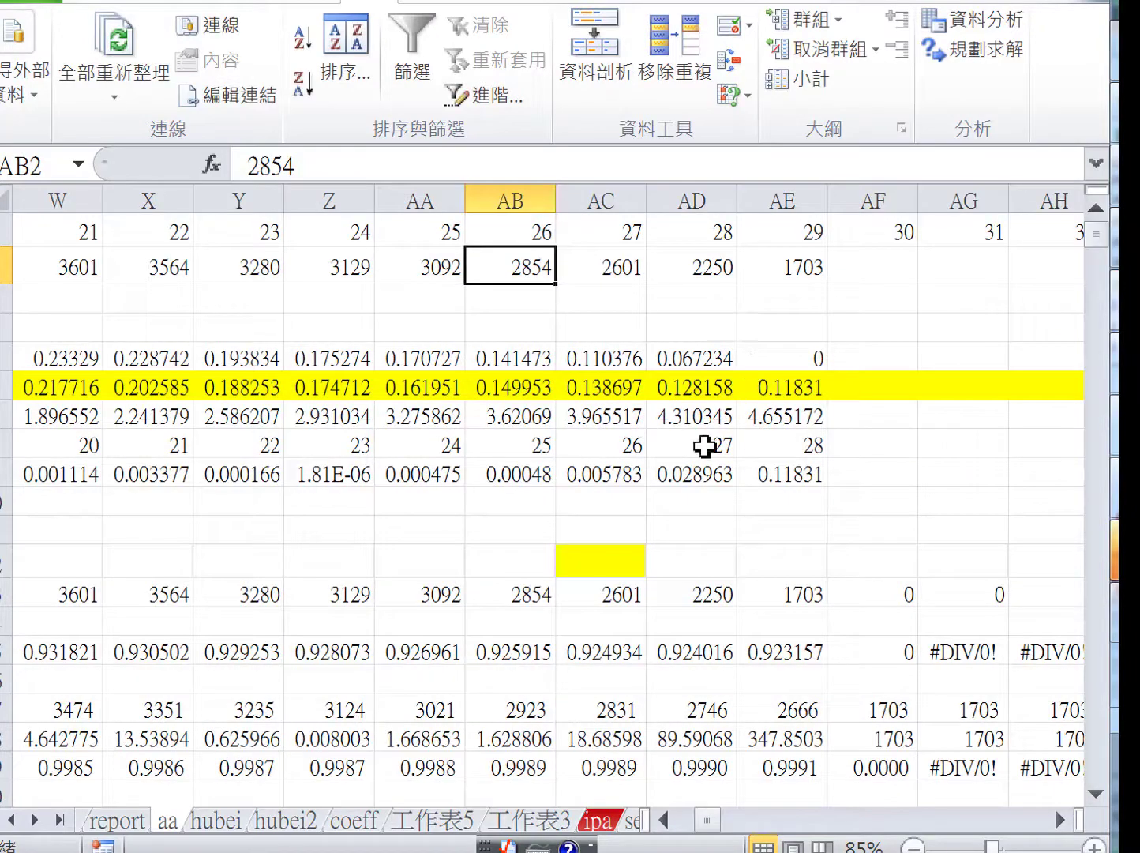
pyautogui.click(535, 200)
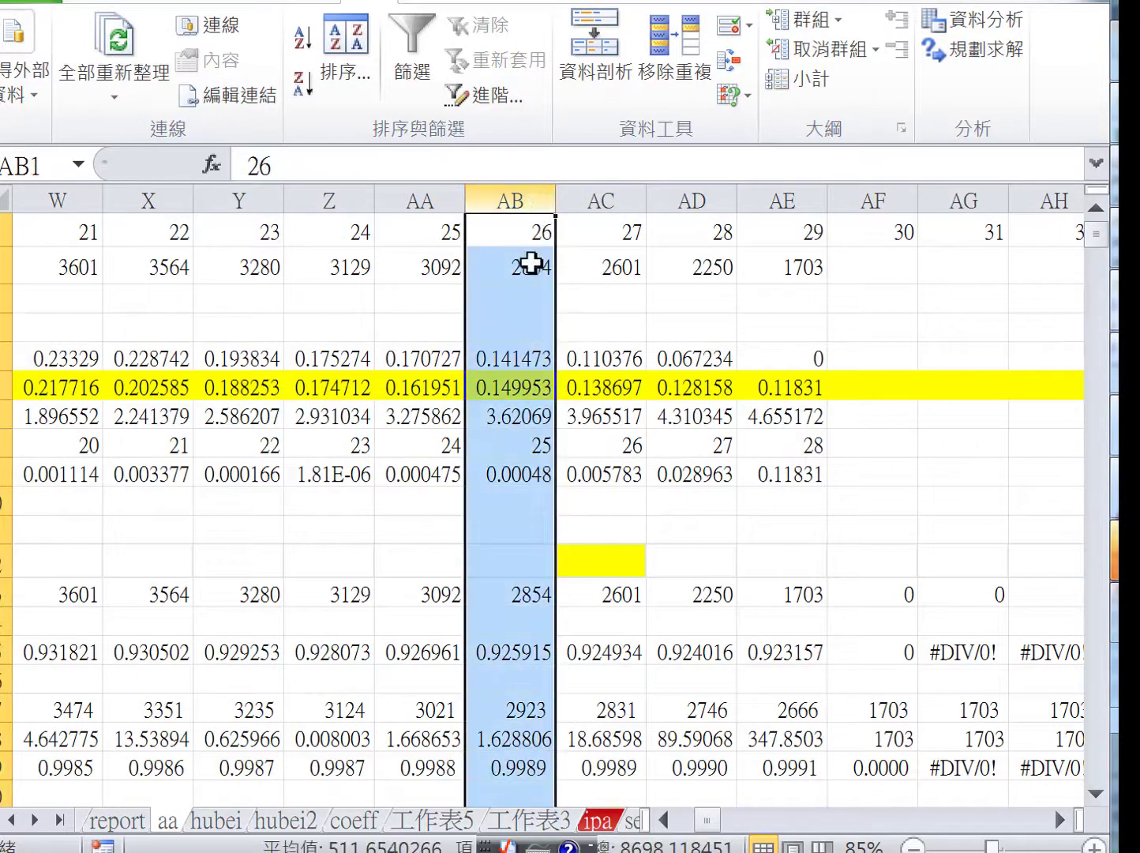
# - Examine the residuals and the declining line chart below column AB, and select the series plotting C56:AD56 in the chart further down
pyautogui.scroll(-5, 536, 298)
pyautogui.scroll(-2, 537, 298)
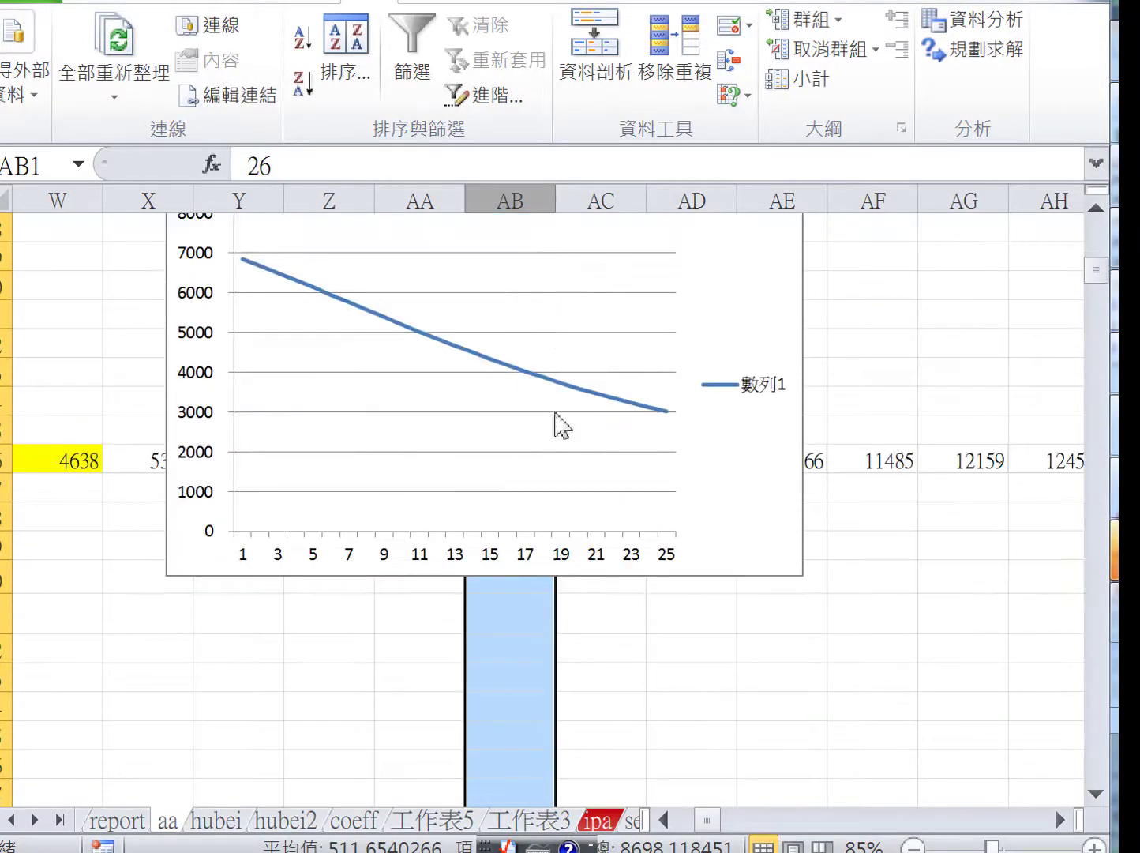
pyautogui.scroll(10, 655, 417)
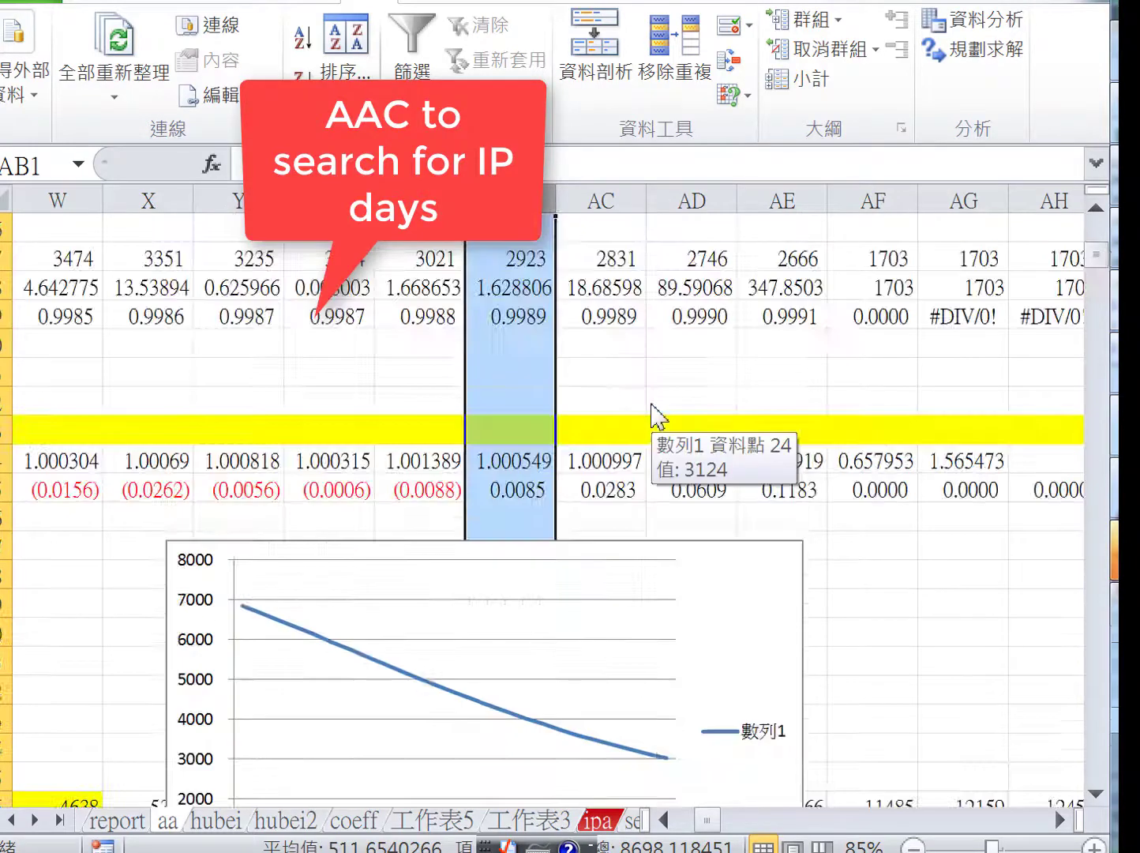
pyautogui.scroll(-8, 657, 416)
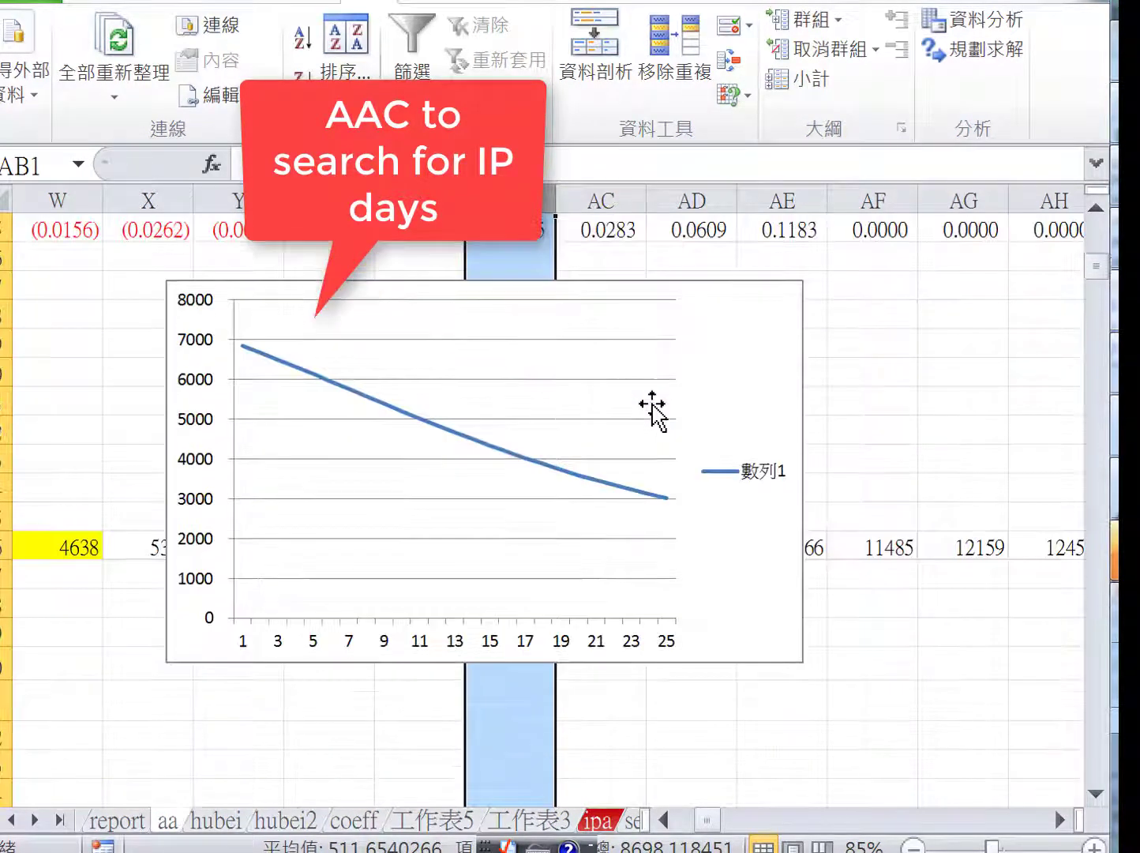
pyautogui.scroll(-3, 652, 405)
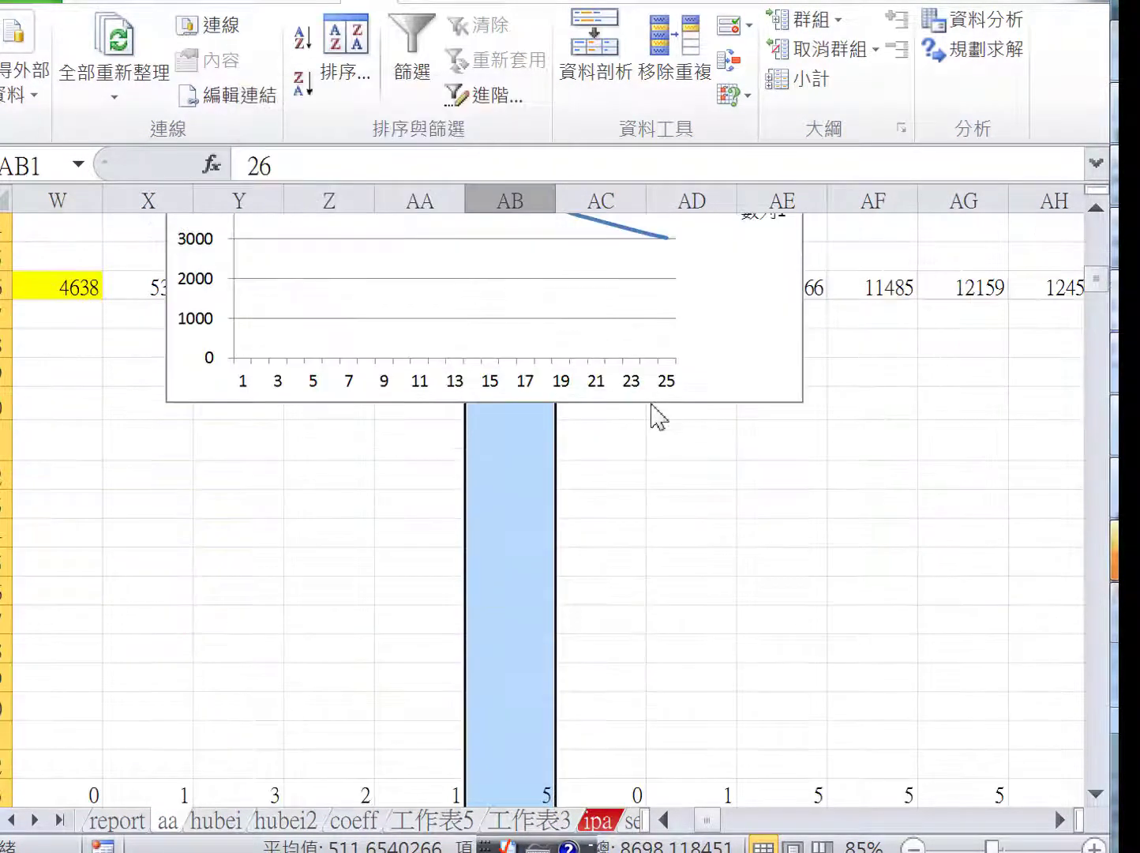
pyautogui.scroll(-1, 659, 416)
pyautogui.click(471, 280)
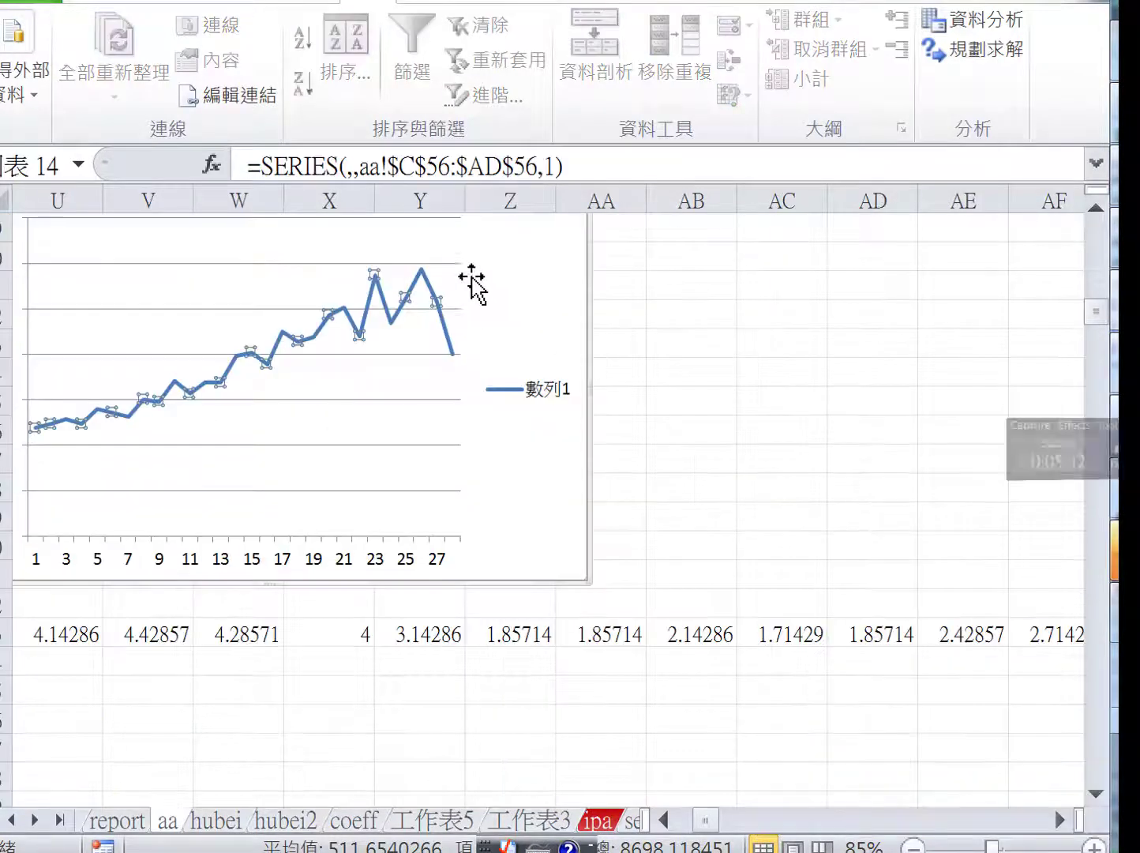